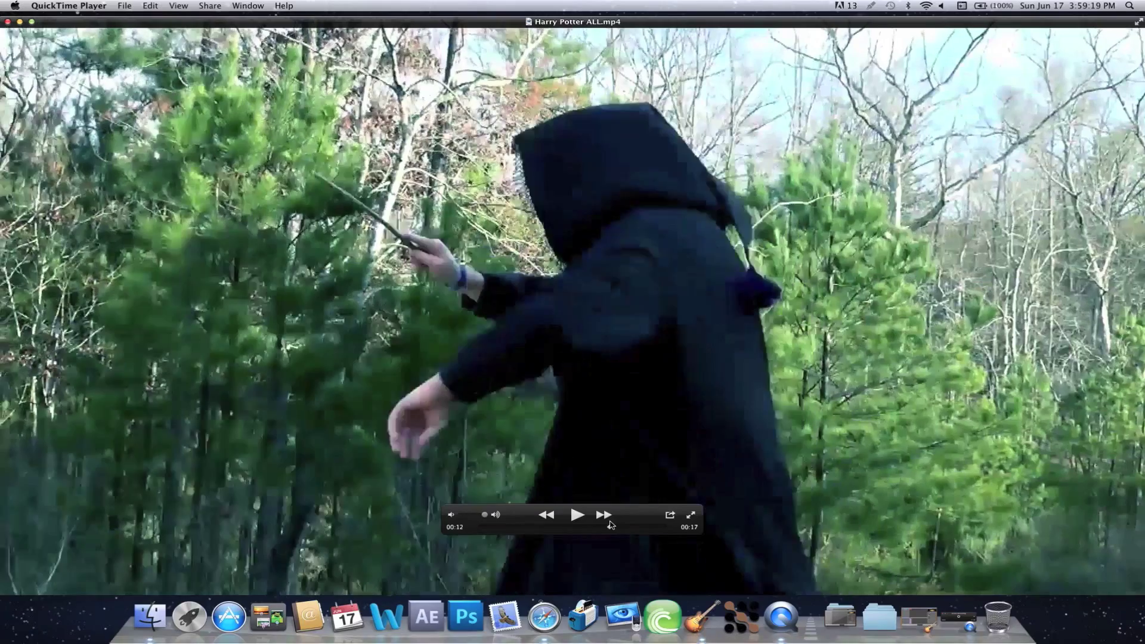
- Close the Harry Potter ALL.mp4 preview and launch After Effects with an empty project
click(8, 23)
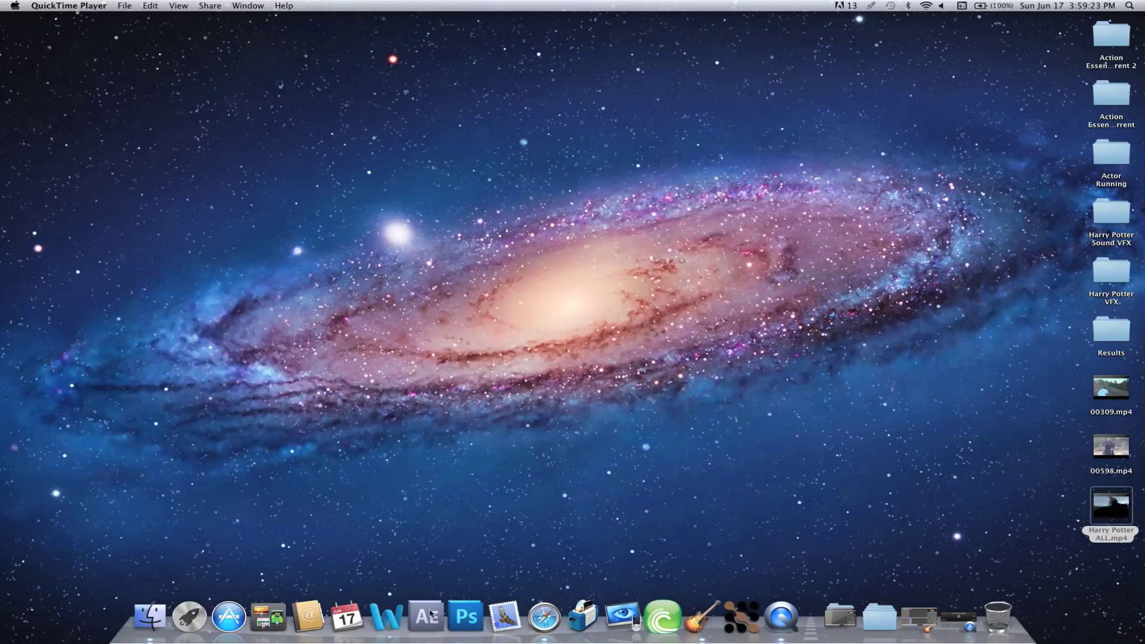
click(419, 630)
click(480, 423)
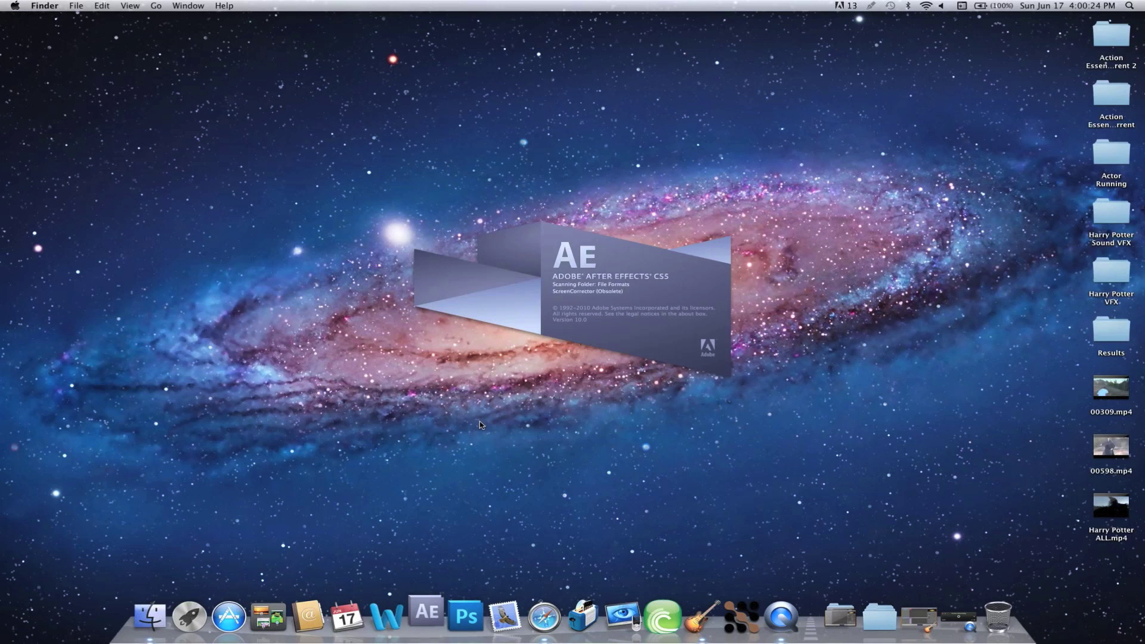
click(656, 219)
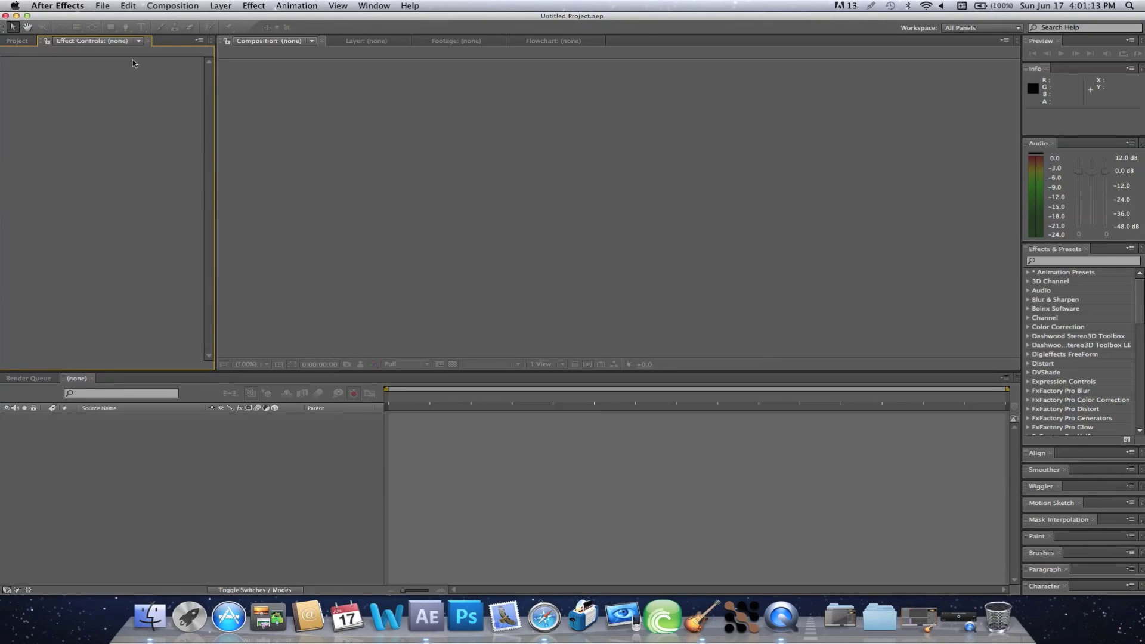
- Import 00309.mp4, 00598.mp4 and the Harry Potter Sound VFX folder, and make a new composition from 00598.mp4
click(102, 5)
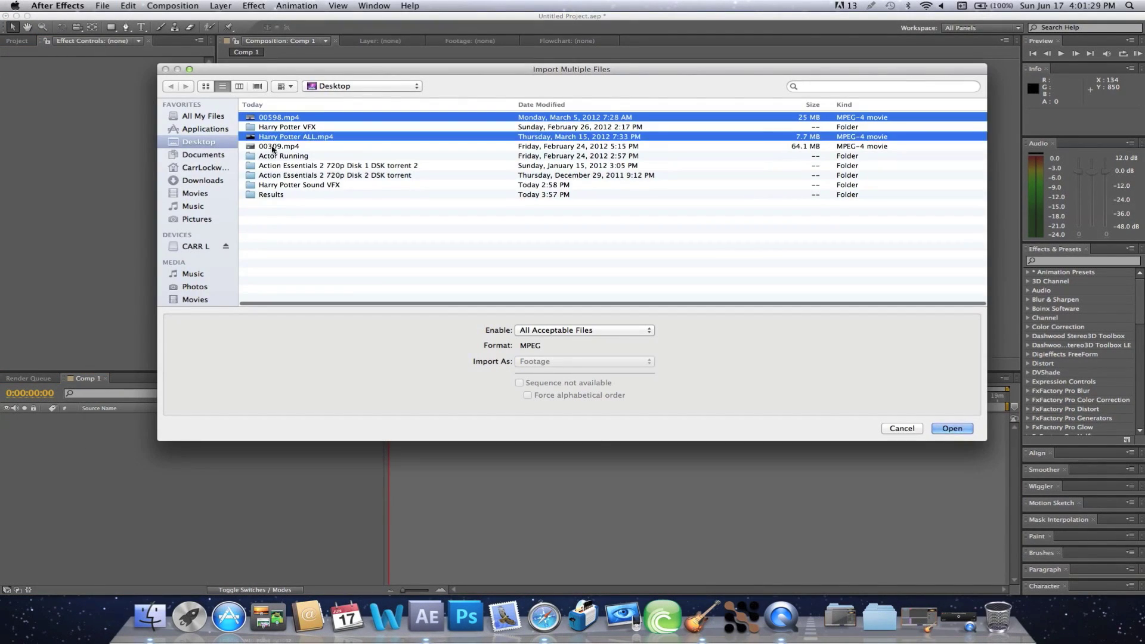
click(966, 499)
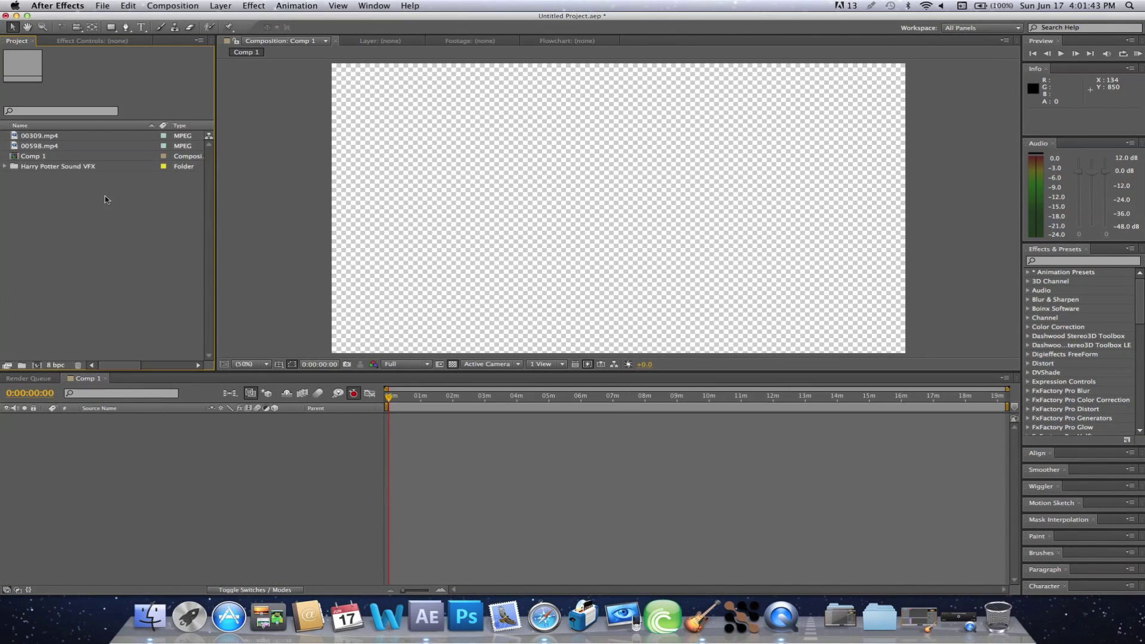
click(63, 147)
drag(75, 147, 37, 365)
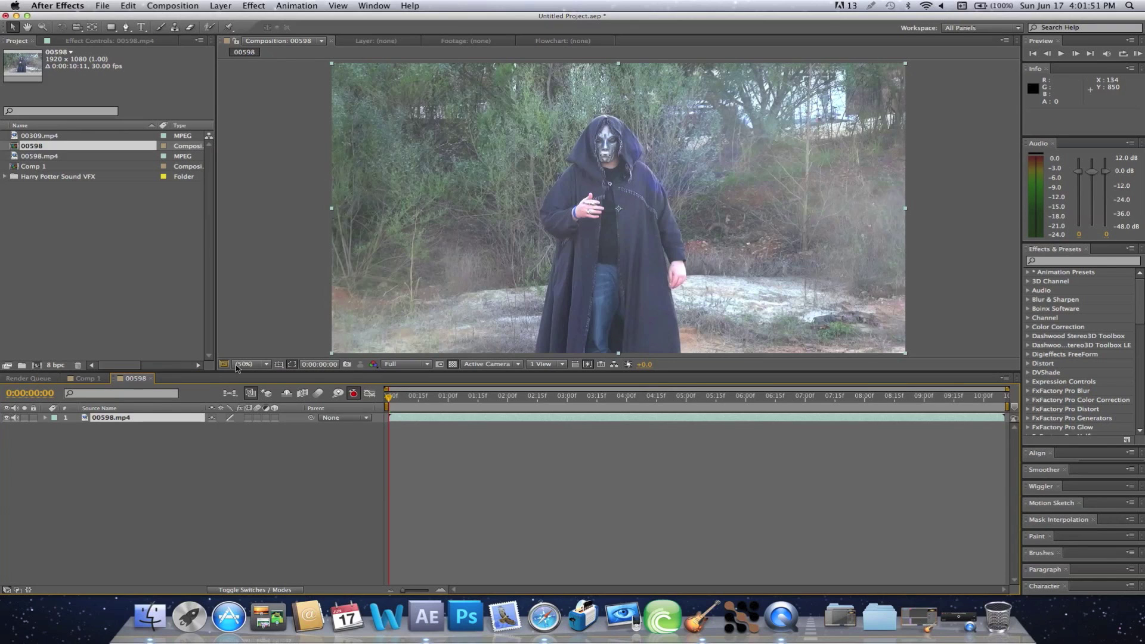
- Add a null object above the footage in the 00598 composition
click(220, 5)
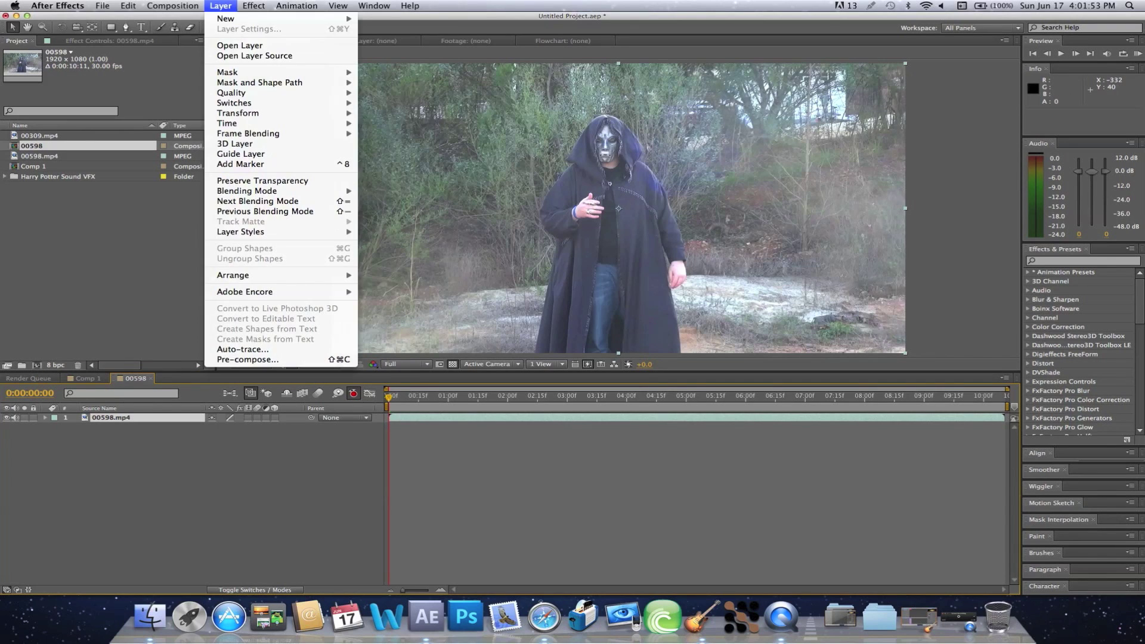
mouse_move(227, 20)
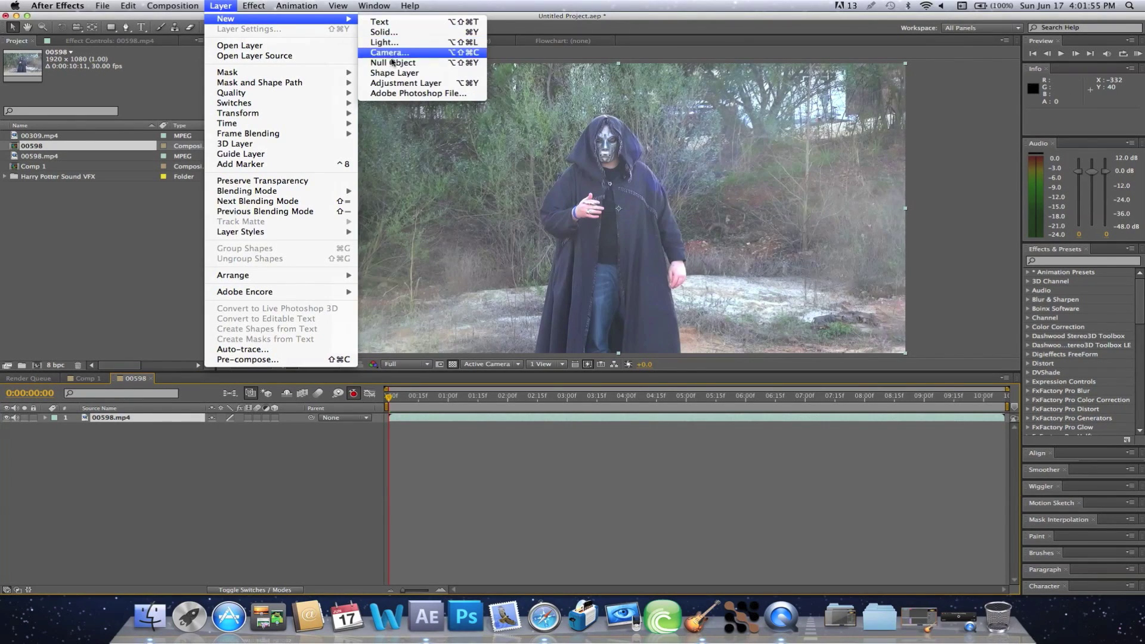
click(393, 63)
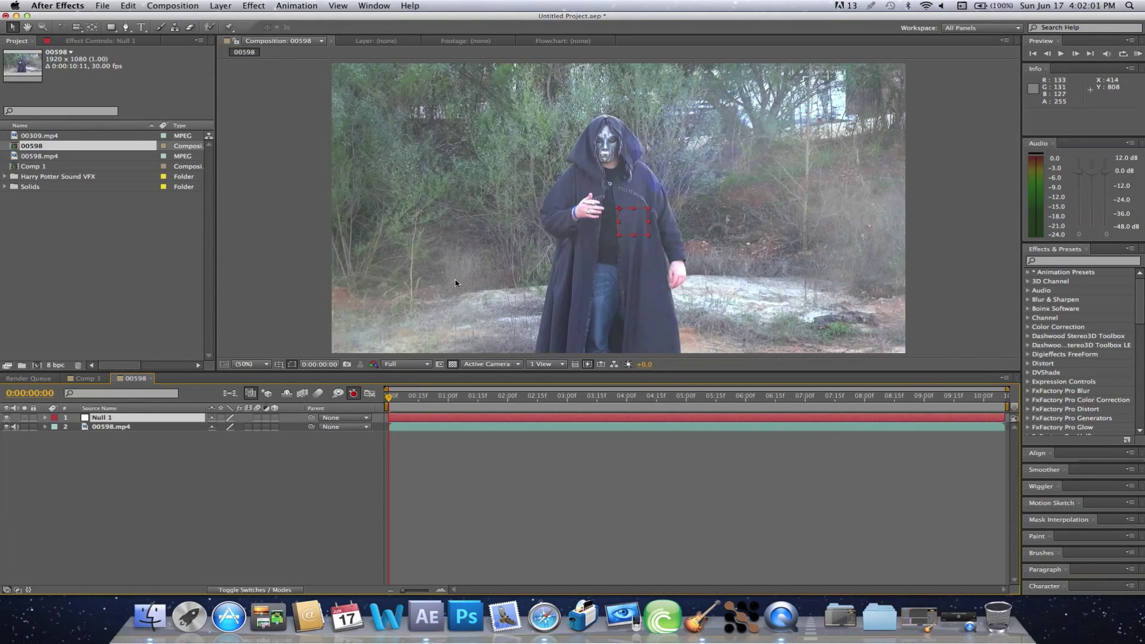
- Review the wand swing up to 0:00:02:14, show the Tracker and start Track Motion on the 00598.mp4 layer
click(516, 396)
drag(516, 398, 524, 397)
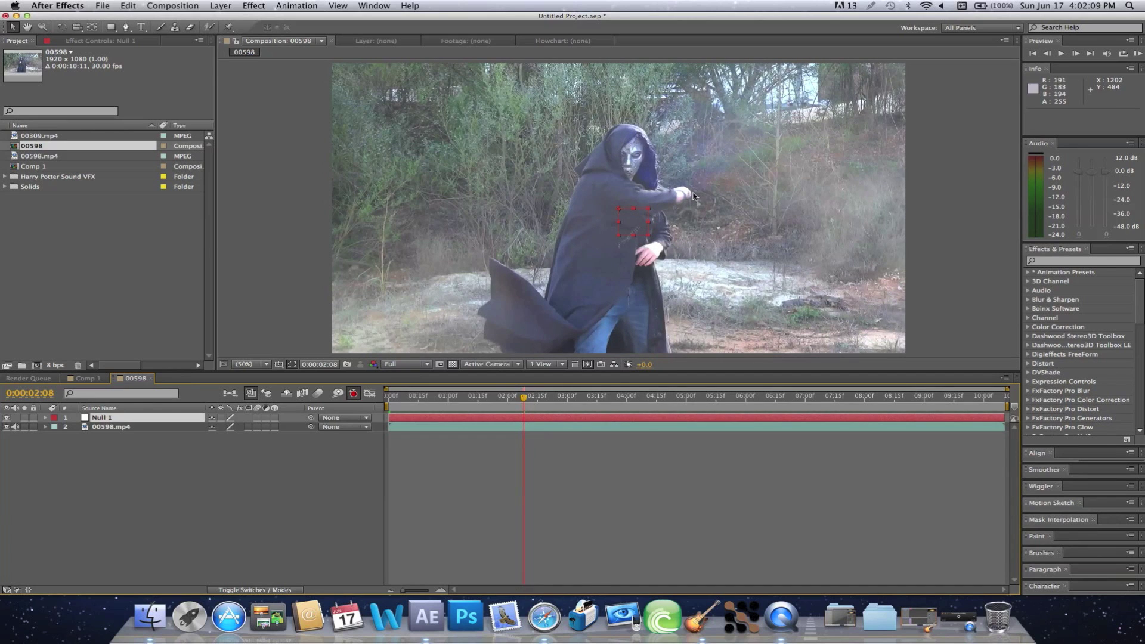
drag(526, 397, 535, 400)
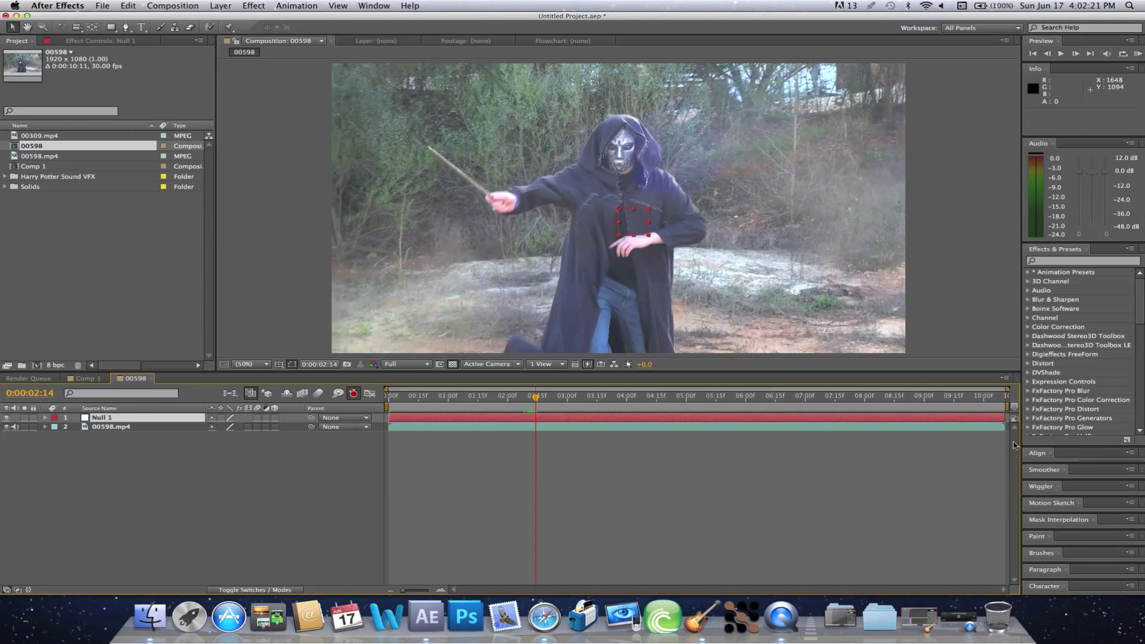
click(338, 6)
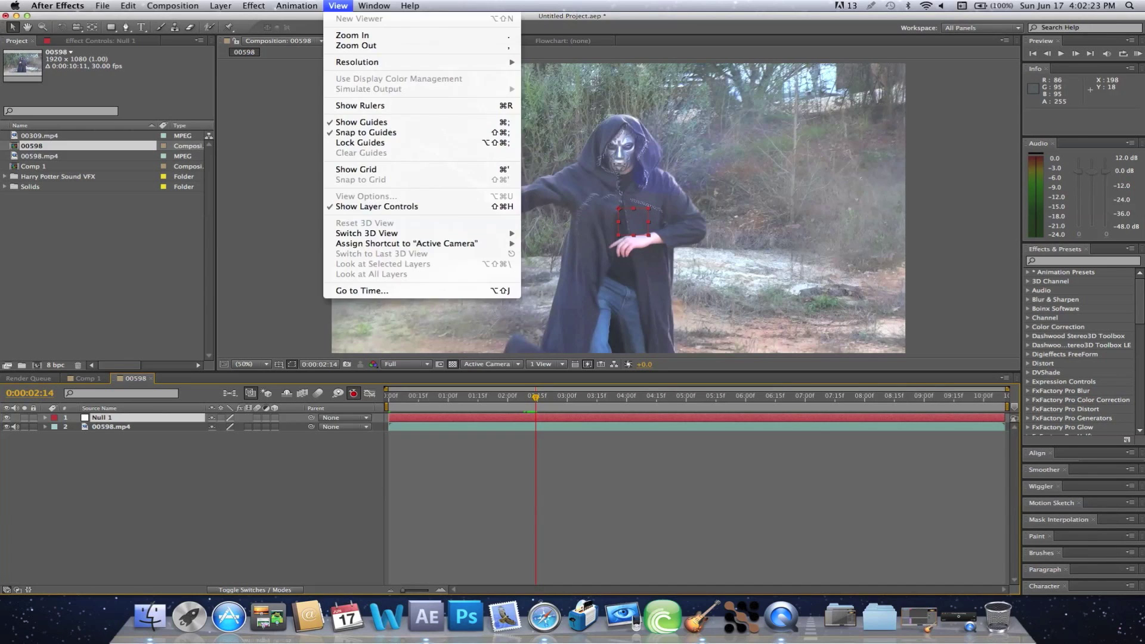
mouse_move(374, 5)
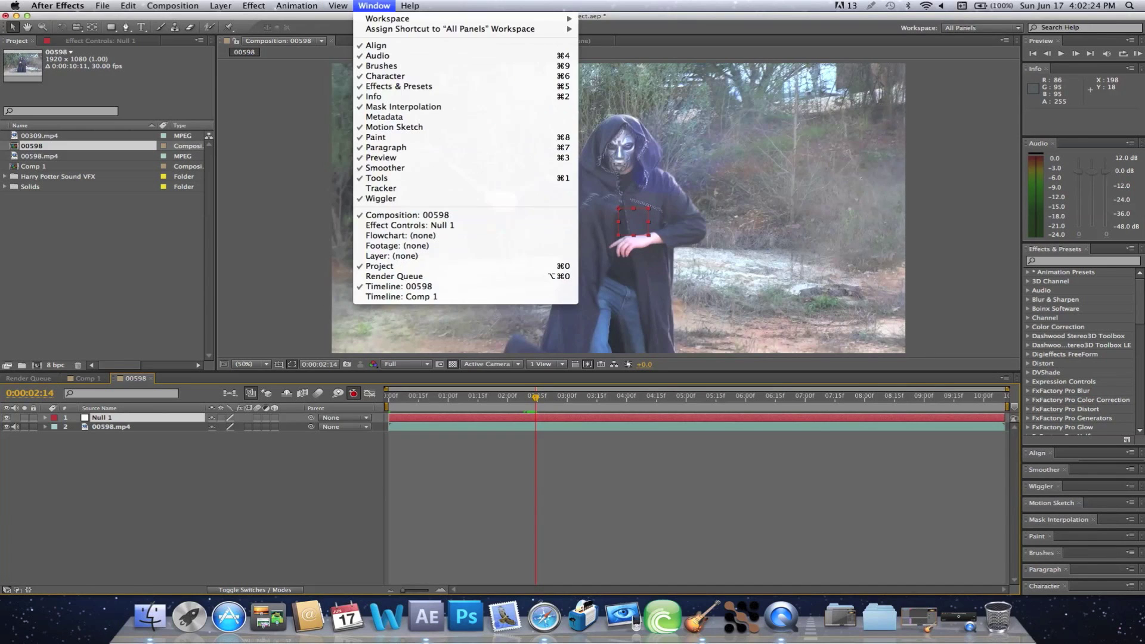
click(398, 188)
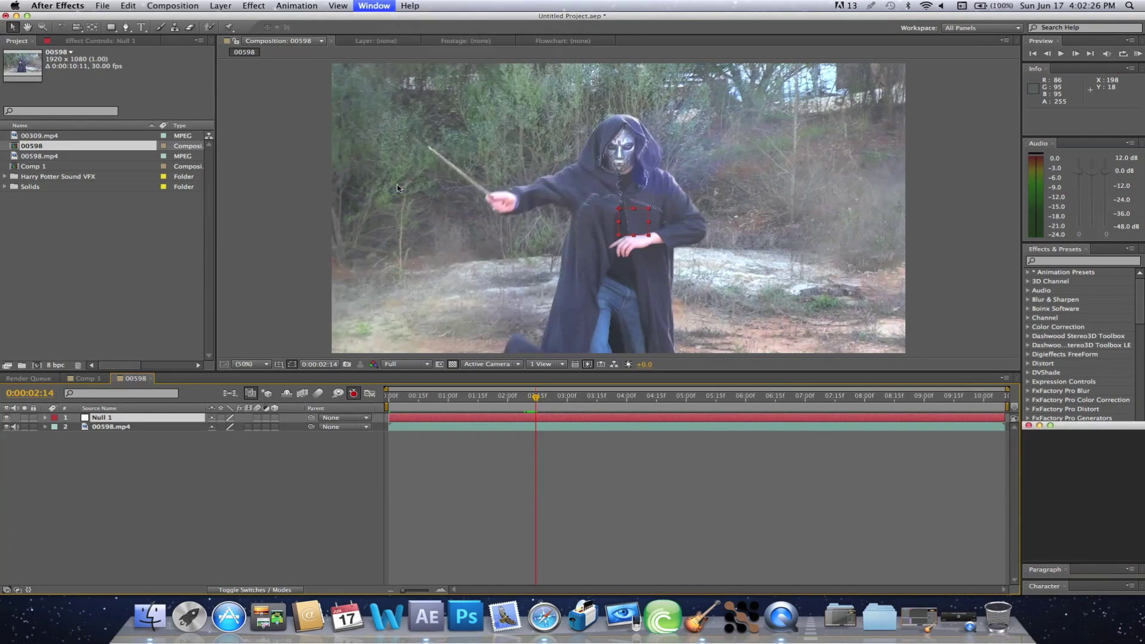
click(608, 427)
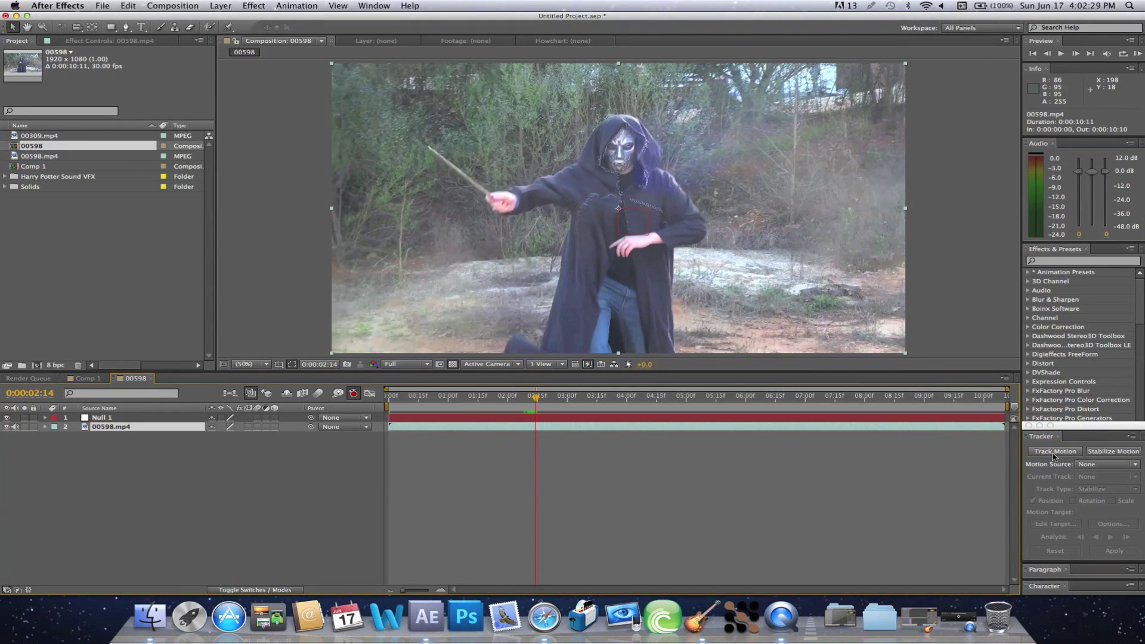
click(1052, 455)
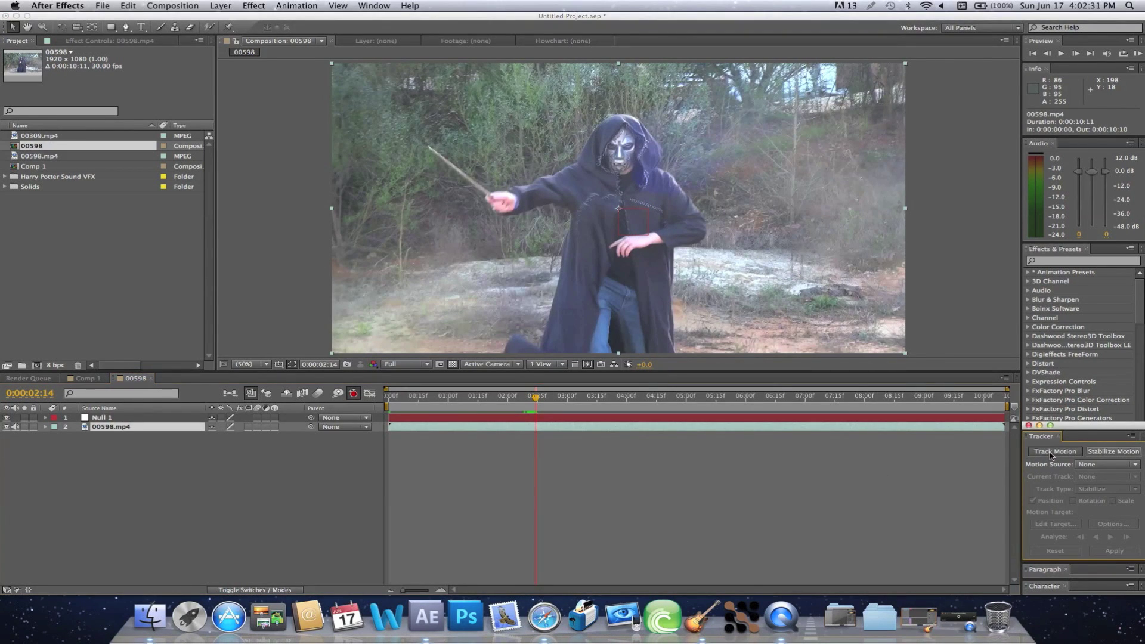
click(1052, 452)
- Place Track Point 1 on the wand tip at 0:00:01:18 and realign it with the tip at 0:00:01:20
click(42, 28)
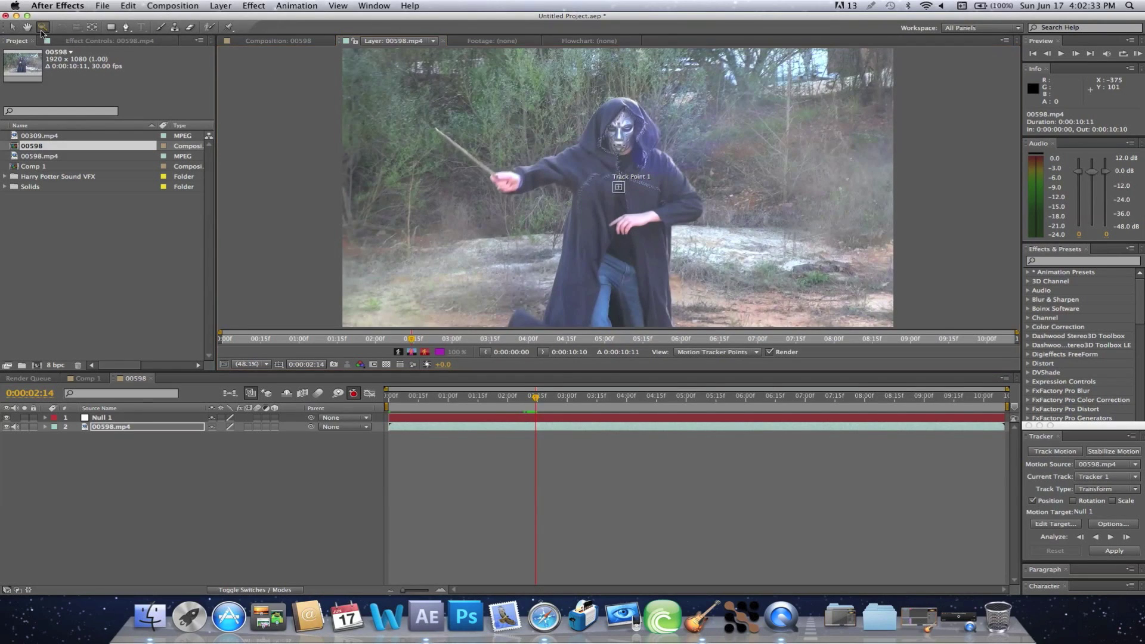
click(468, 138)
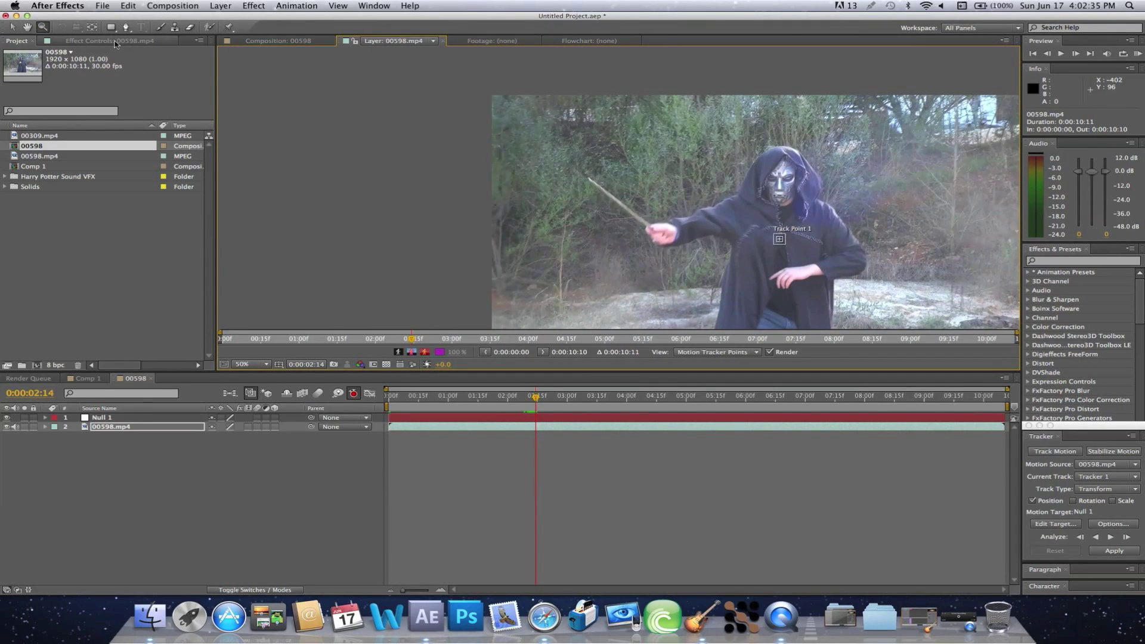
click(788, 220)
click(261, 365)
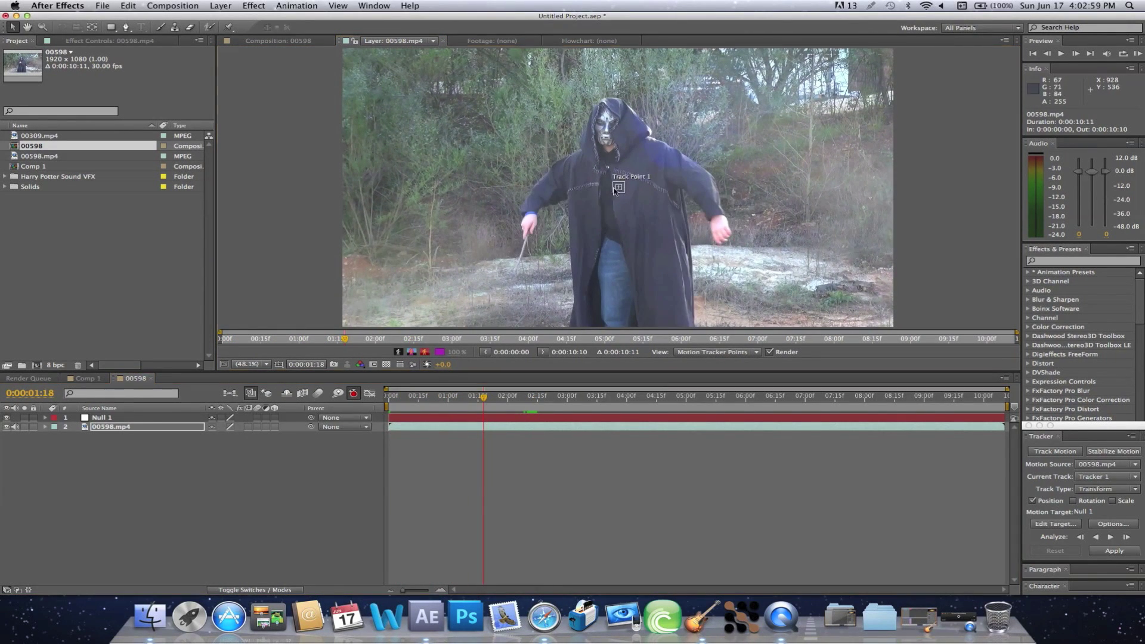
drag(615, 190, 521, 262)
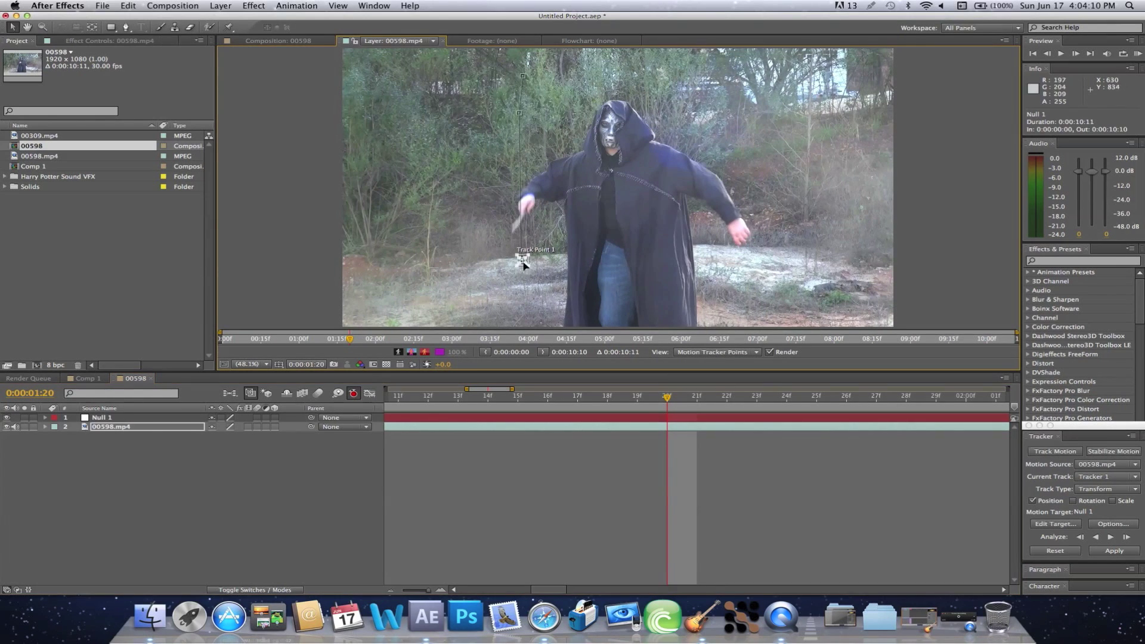
drag(524, 269, 513, 251)
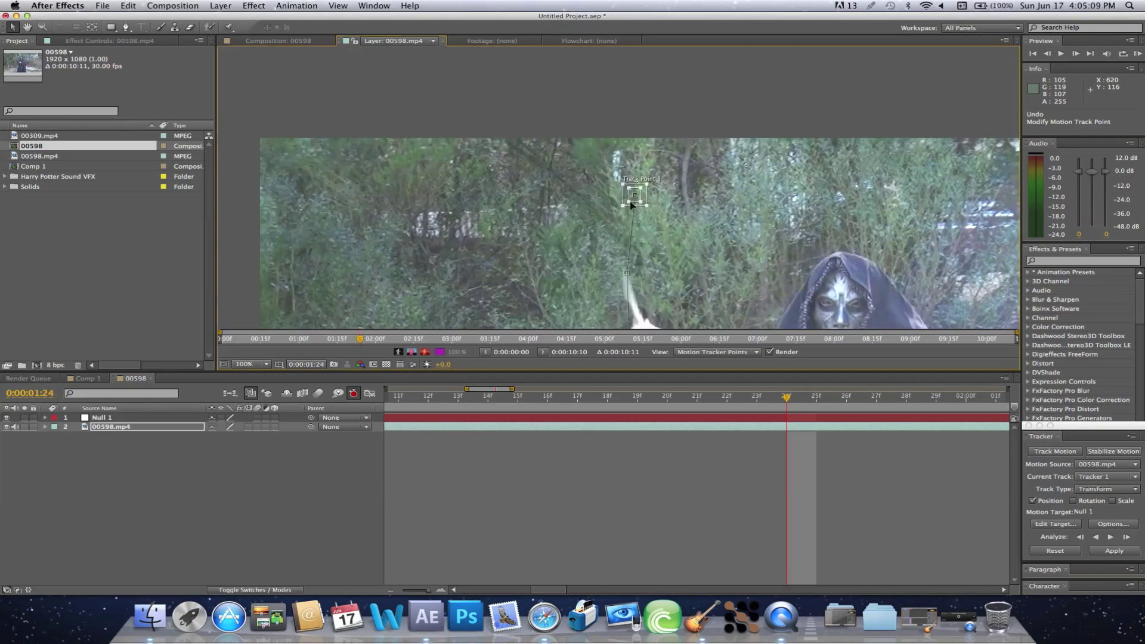
- Reposition the track point on the wand tip frame by frame from 0:00:01:24 through the raised part of the swing
drag(616, 291, 588, 317)
click(847, 398)
click(877, 399)
scroll(715, 149, up, 2)
drag(232, 102, 757, 256)
click(910, 401)
click(936, 398)
key(shift+slash)
click(966, 398)
click(995, 398)
mouse_move(759, 201)
mouse_down()
mouse_move(776, 194)
mouse_move(765, 188)
mouse_up()
- Keep matching the track point to the wand tip through the final thrust, ending at 0:00:02:14
drag(996, 397, 655, 400)
drag(765, 188, 670, 171)
click(684, 398)
drag(684, 398, 802, 399)
drag(671, 171, 441, 141)
click(892, 398)
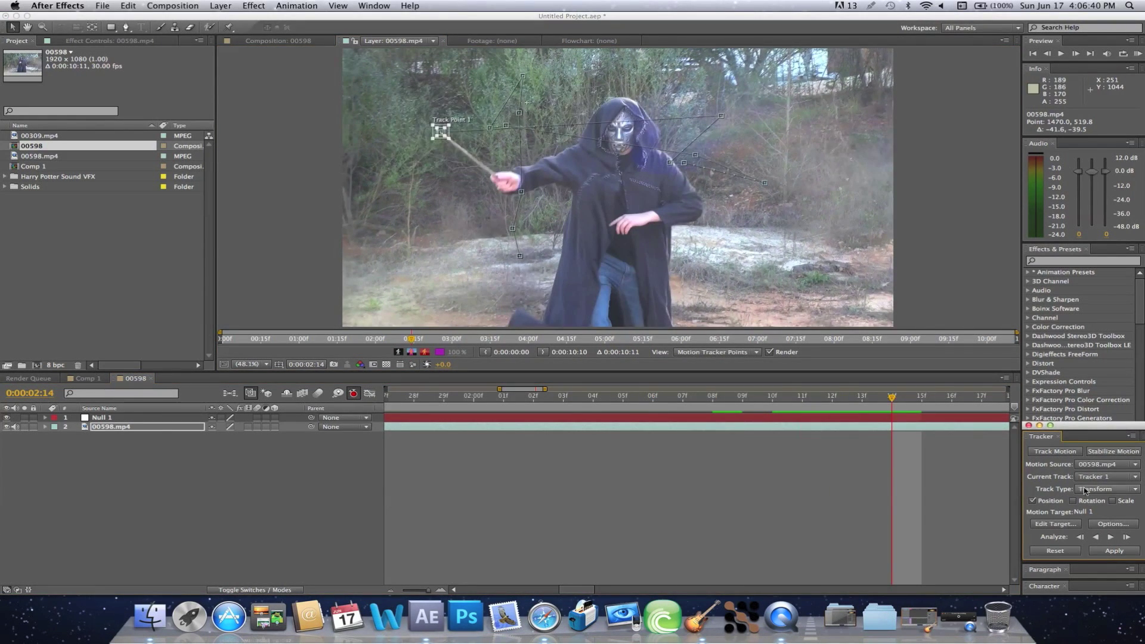
- Apply the tracking data to Null 1 and preview the null following the wand from 0:00:01:18
click(1113, 551)
click(587, 501)
drag(500, 389, 387, 389)
drag(545, 390, 713, 390)
click(571, 399)
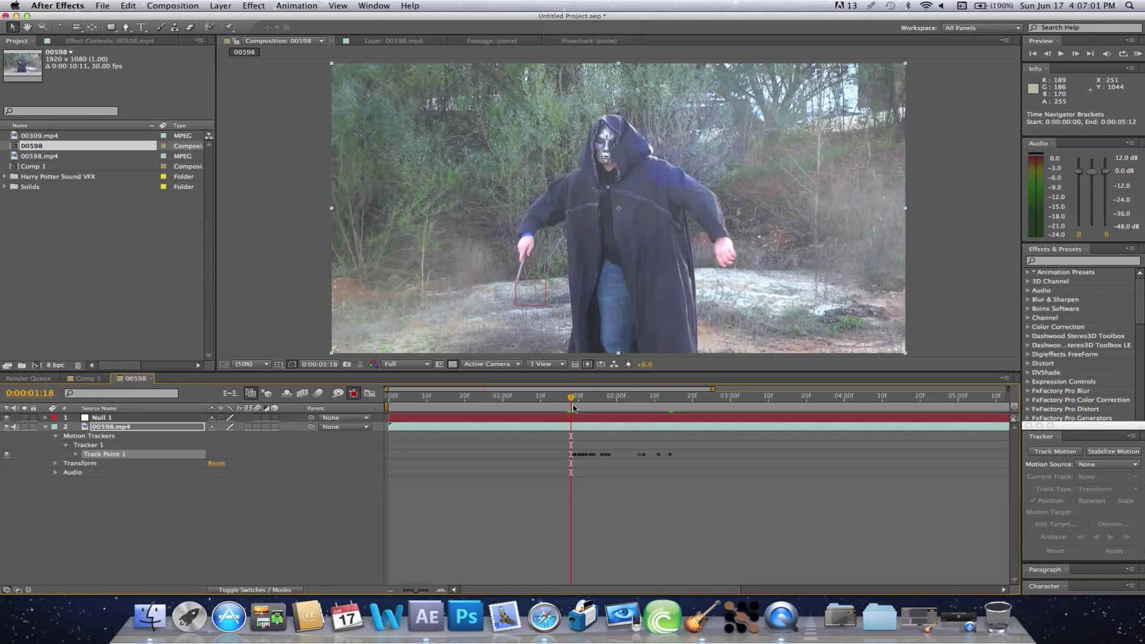
mouse_move(577, 407)
mouse_down()
mouse_move(677, 405)
mouse_move(583, 409)
mouse_move(573, 427)
mouse_up()
click(42, 429)
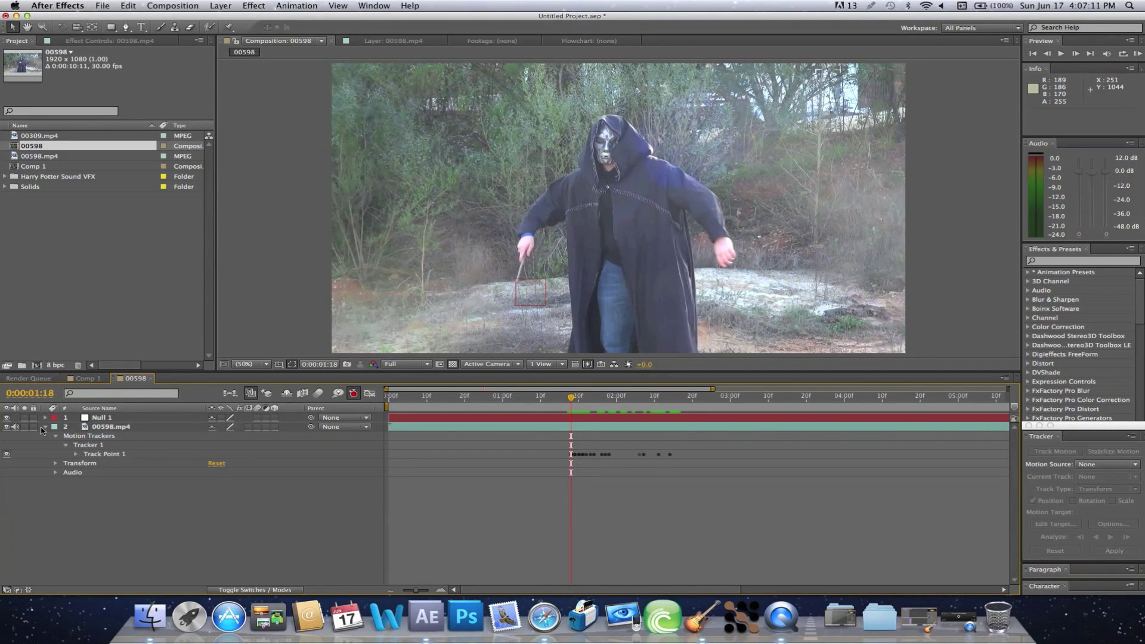
click(45, 428)
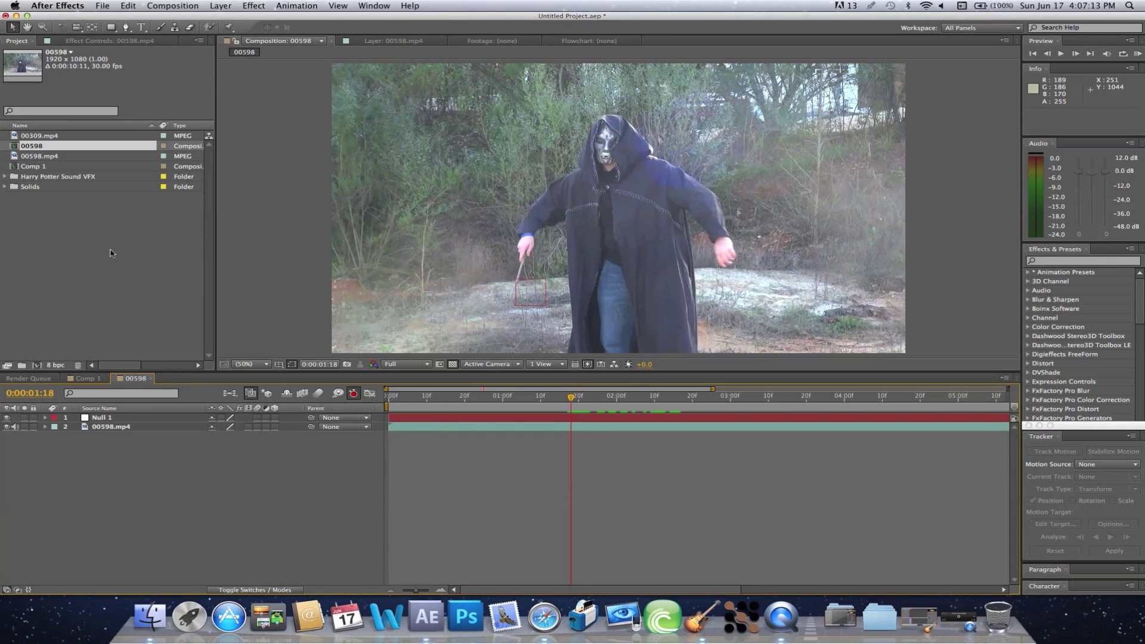
- Add a black 1920 × 1080 px solid to the 00598 composition
click(253, 5)
mouse_move(217, 7)
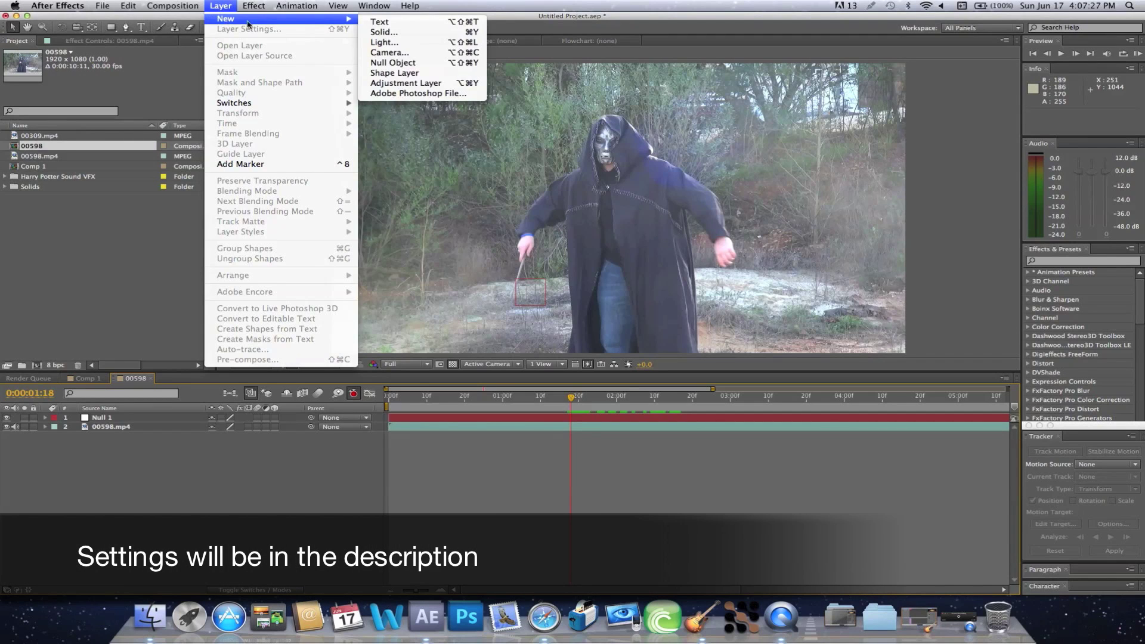
click(388, 29)
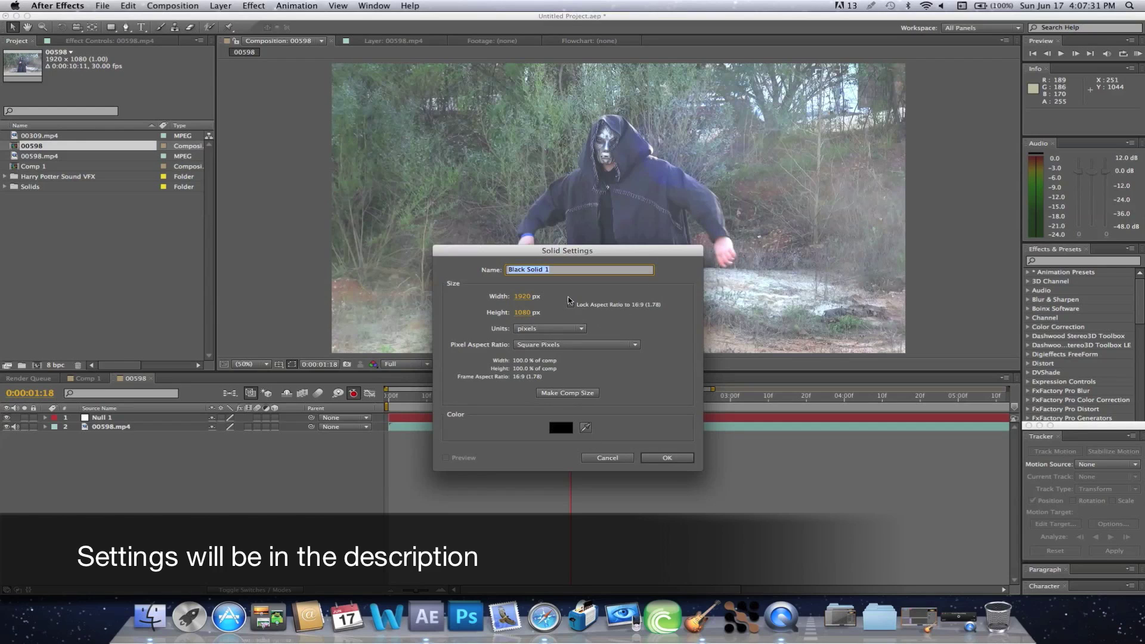
click(663, 458)
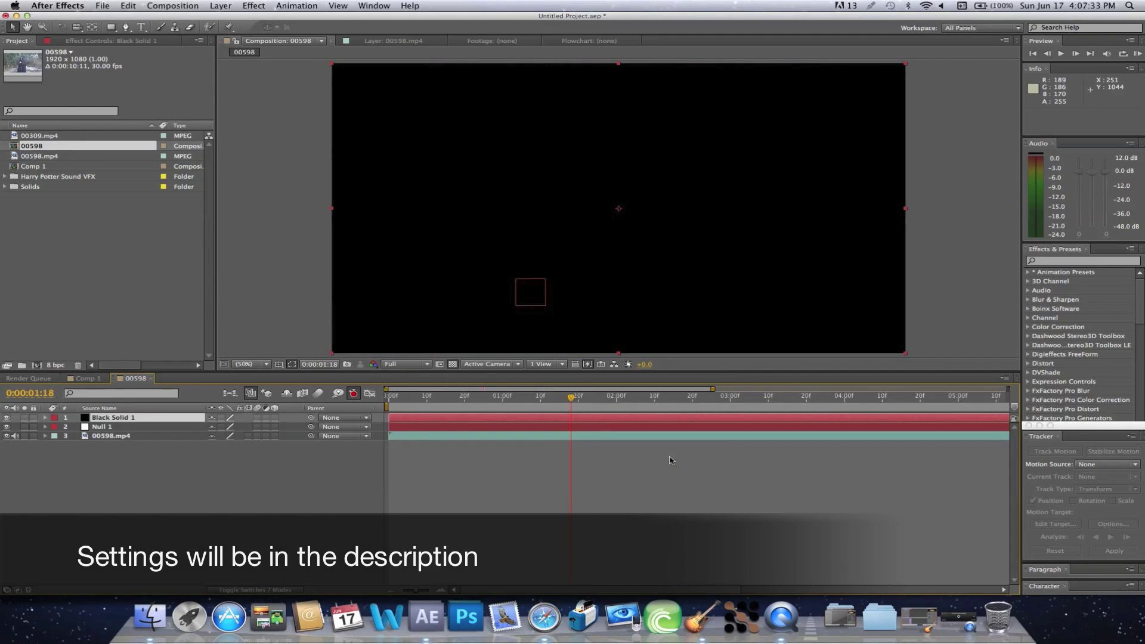
- Apply the Advanced Lightning effect to the black solid and set its lightning type to Strike
click(269, 6)
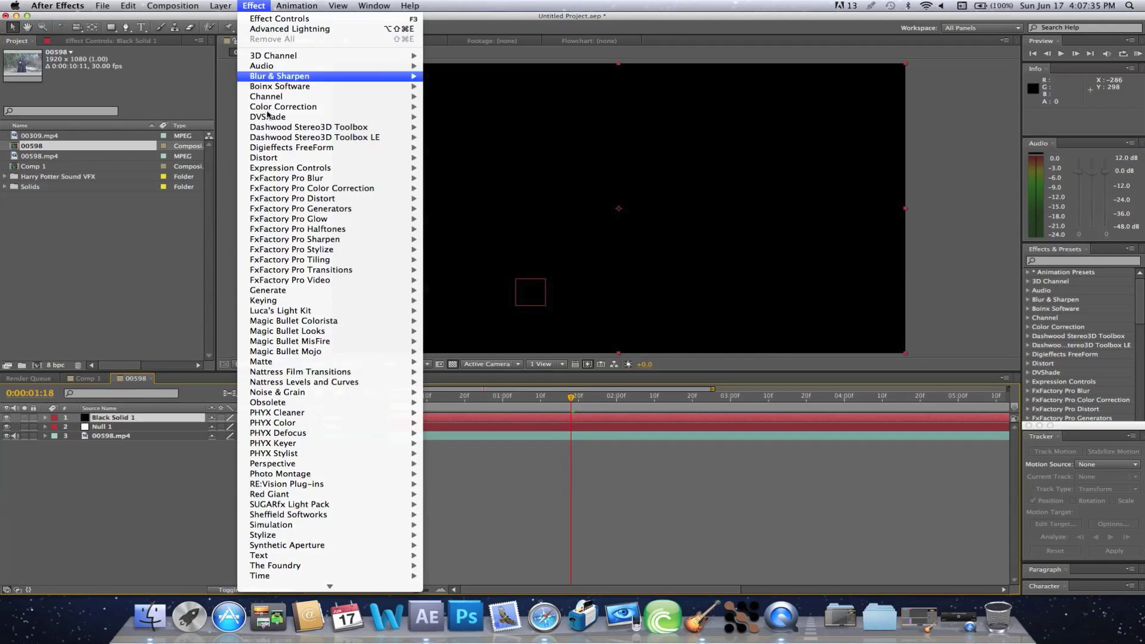
mouse_move(295, 310)
mouse_move(296, 291)
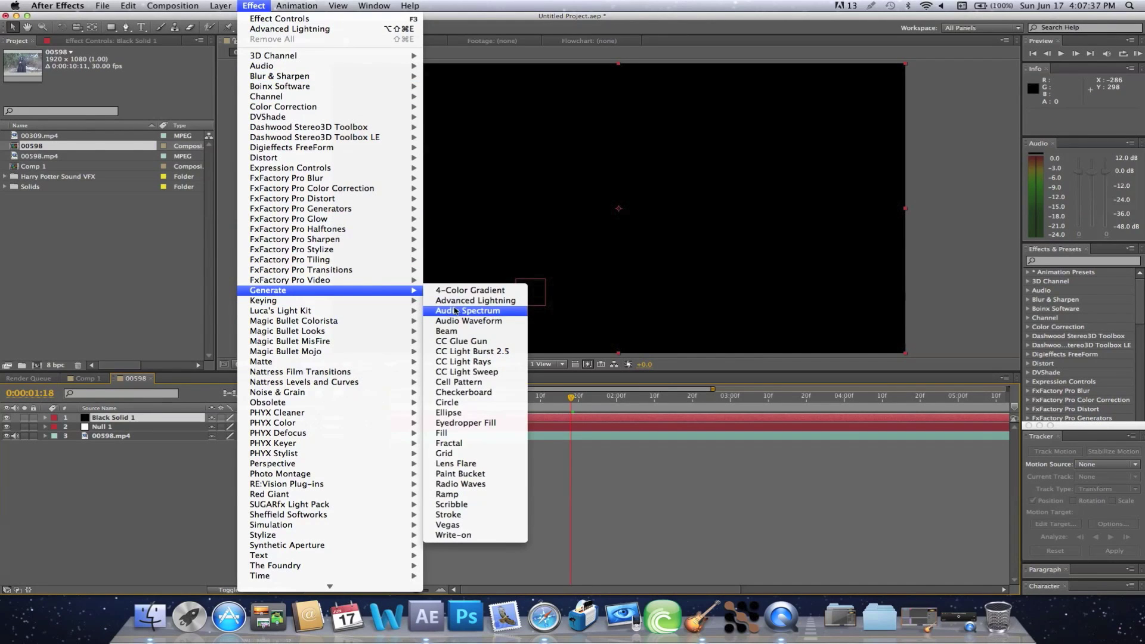
click(458, 304)
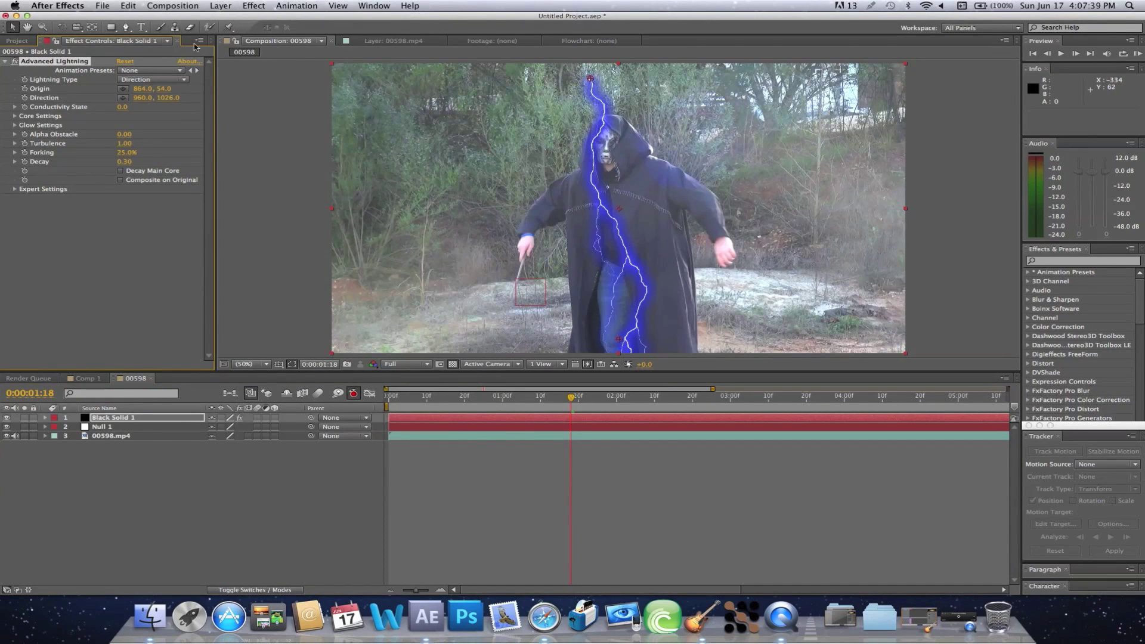
click(145, 80)
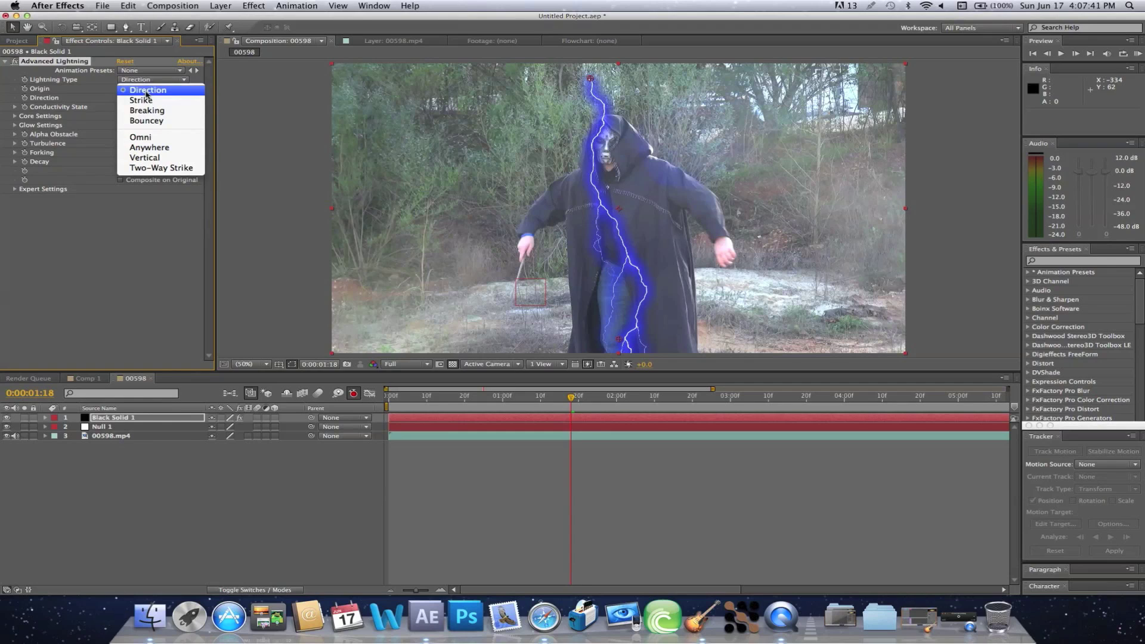
click(146, 101)
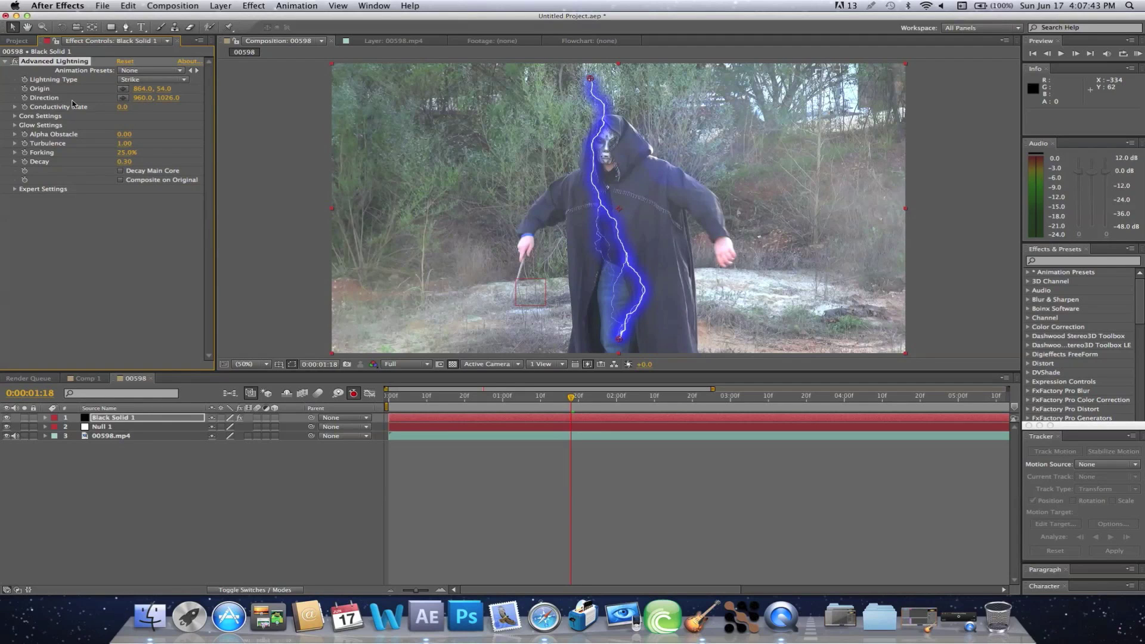
- Expand the Conductivity State, Core, Glow, Alpha Obstacle, Turbulence and Expert settings of the Advanced Lightning effect
click(14, 108)
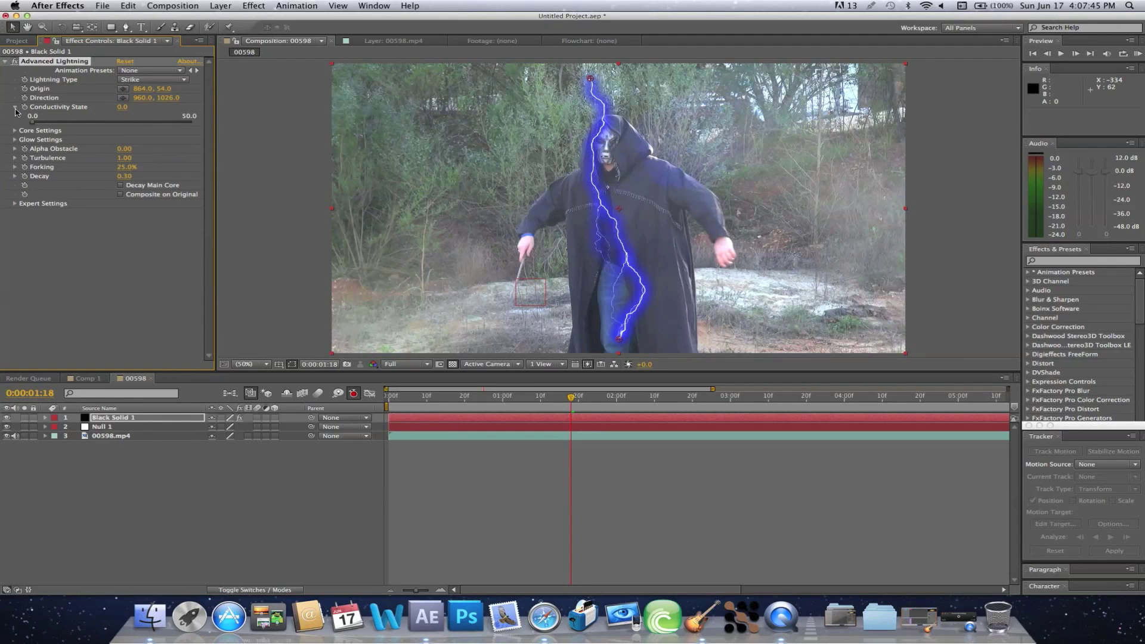
click(14, 131)
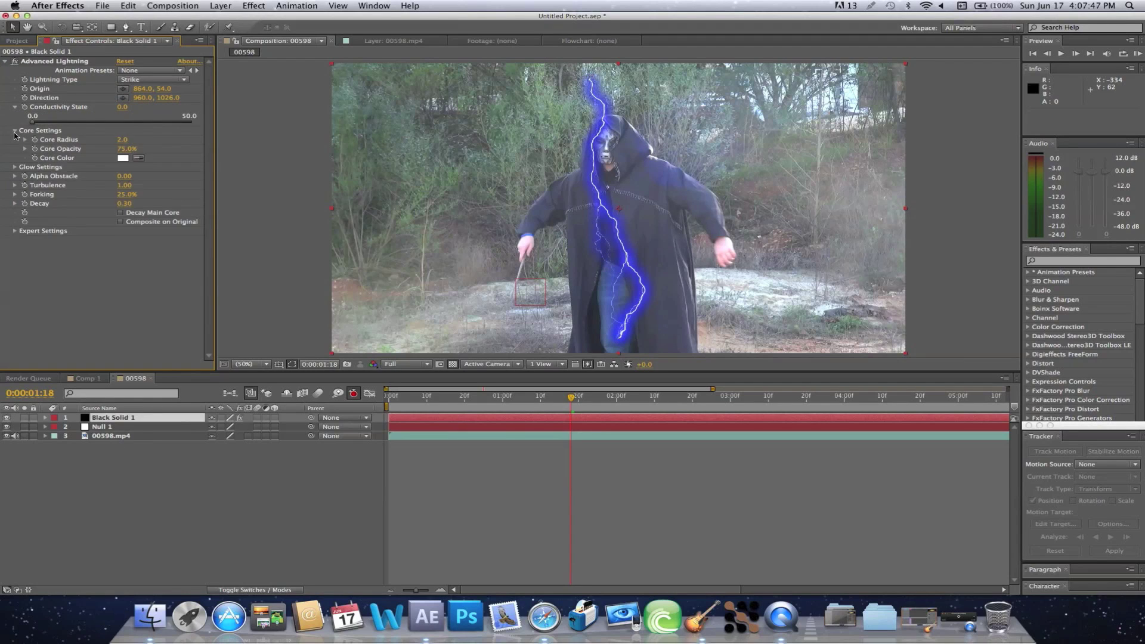
click(15, 168)
click(15, 204)
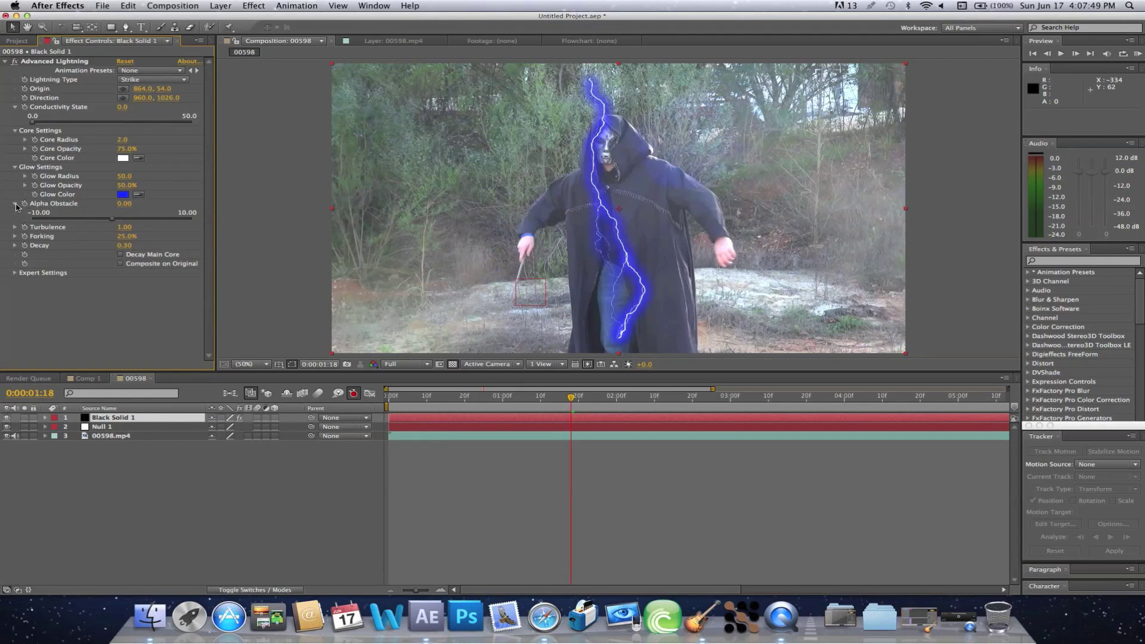
click(15, 228)
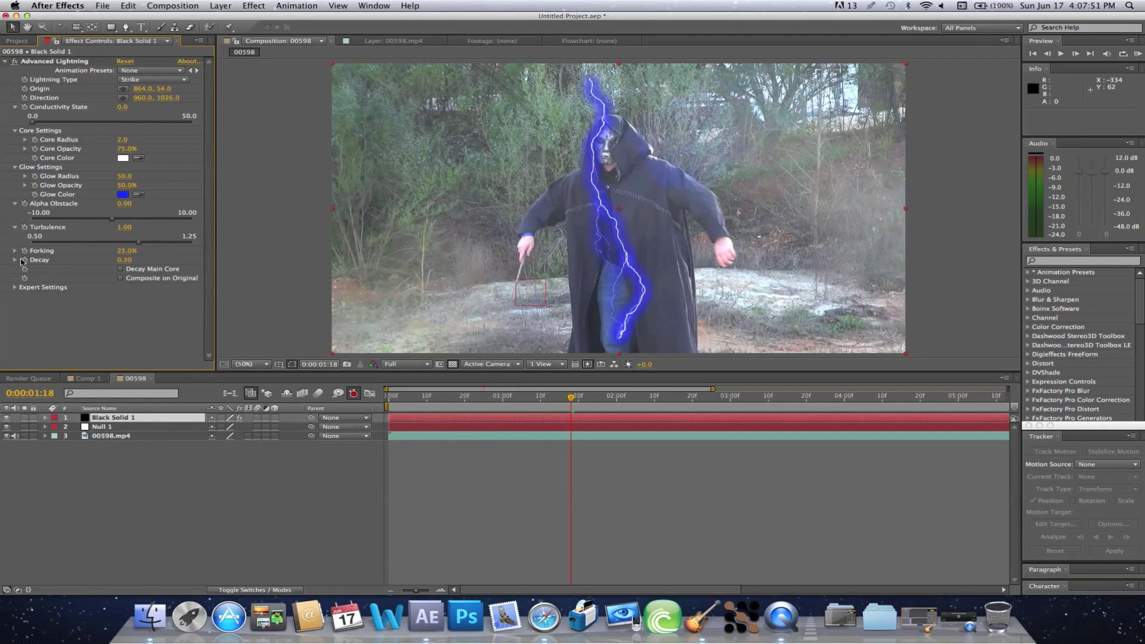
click(15, 288)
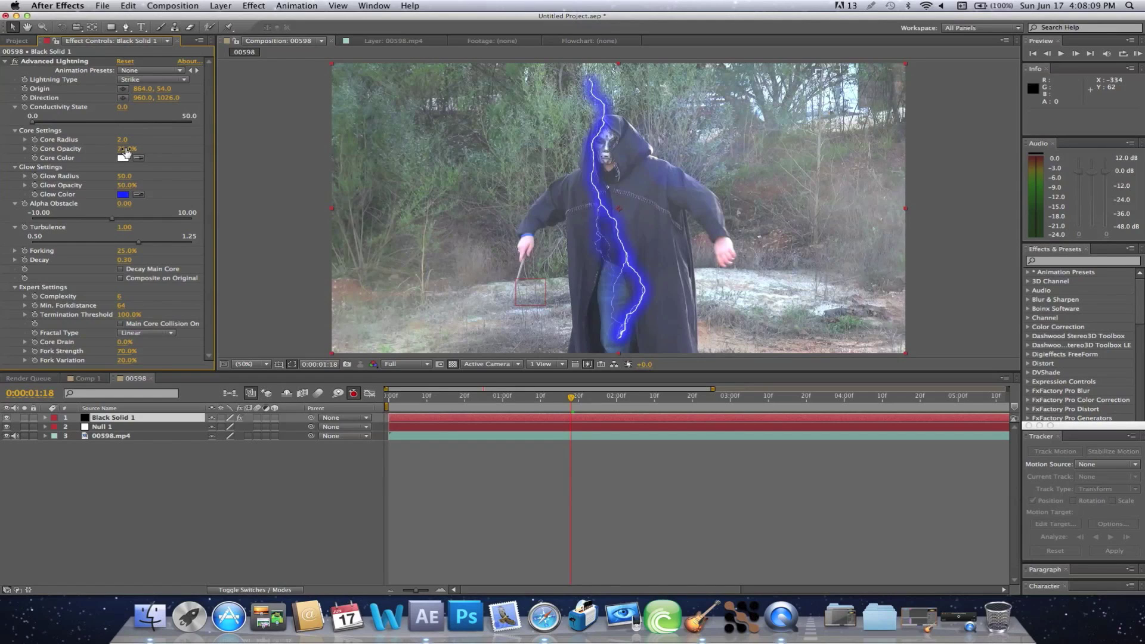
- Set the lightning's core opacity to 100% and its core radius to 10
click(125, 150)
key(Return)
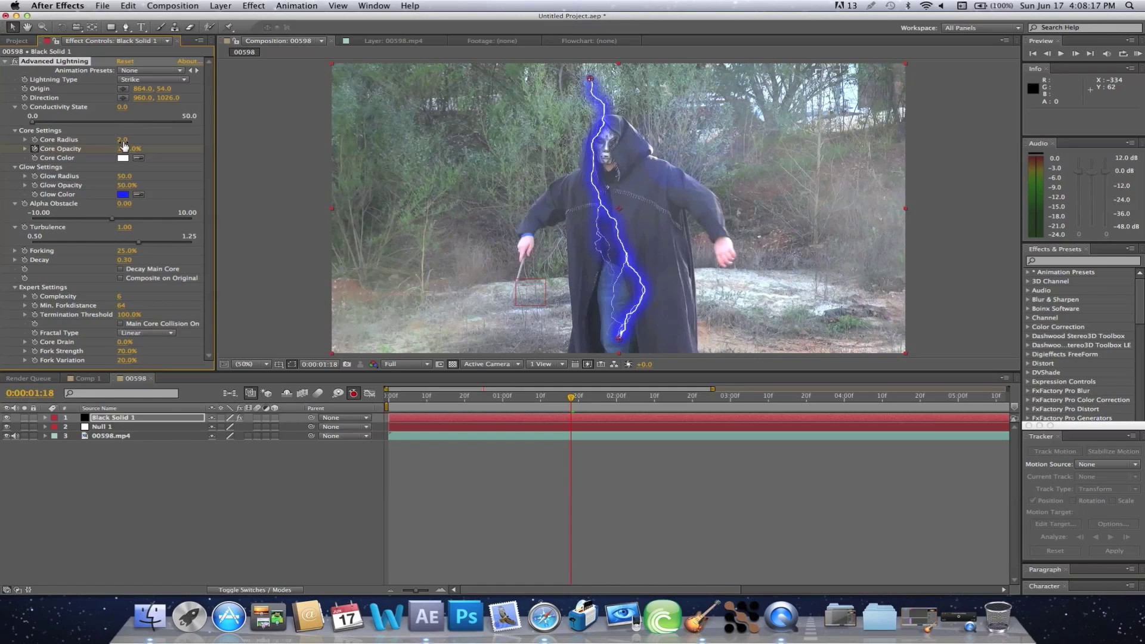
click(123, 140)
text(10)
key(Return)
click(177, 148)
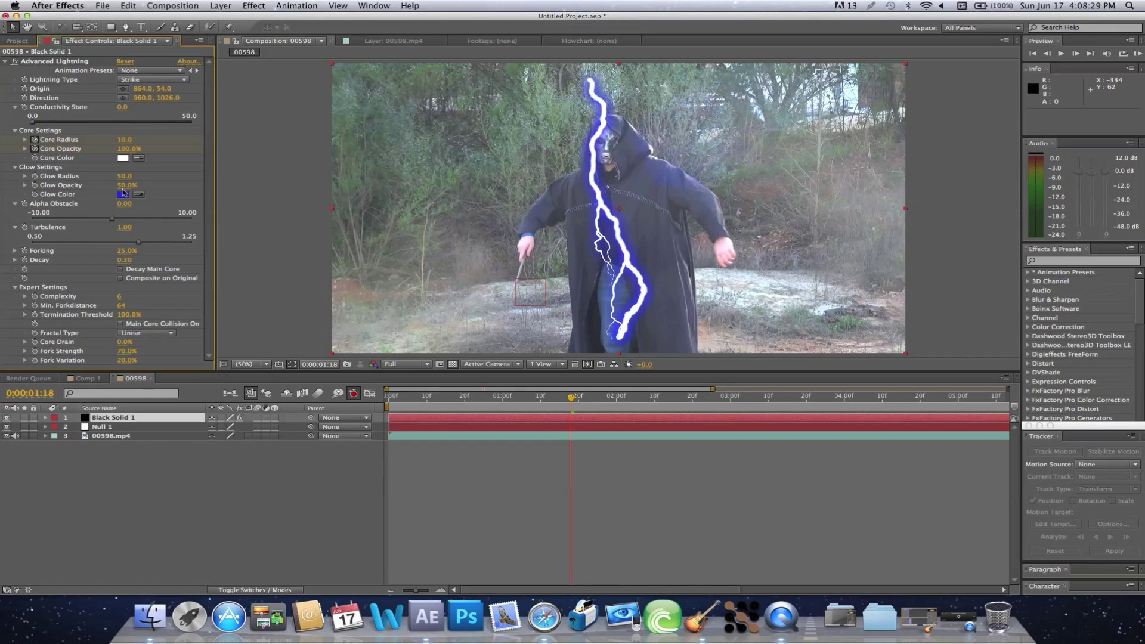
- Try lightning decay values of 0 and 25, and turn on Decay Main Core
click(123, 264)
text(0)
key(Return)
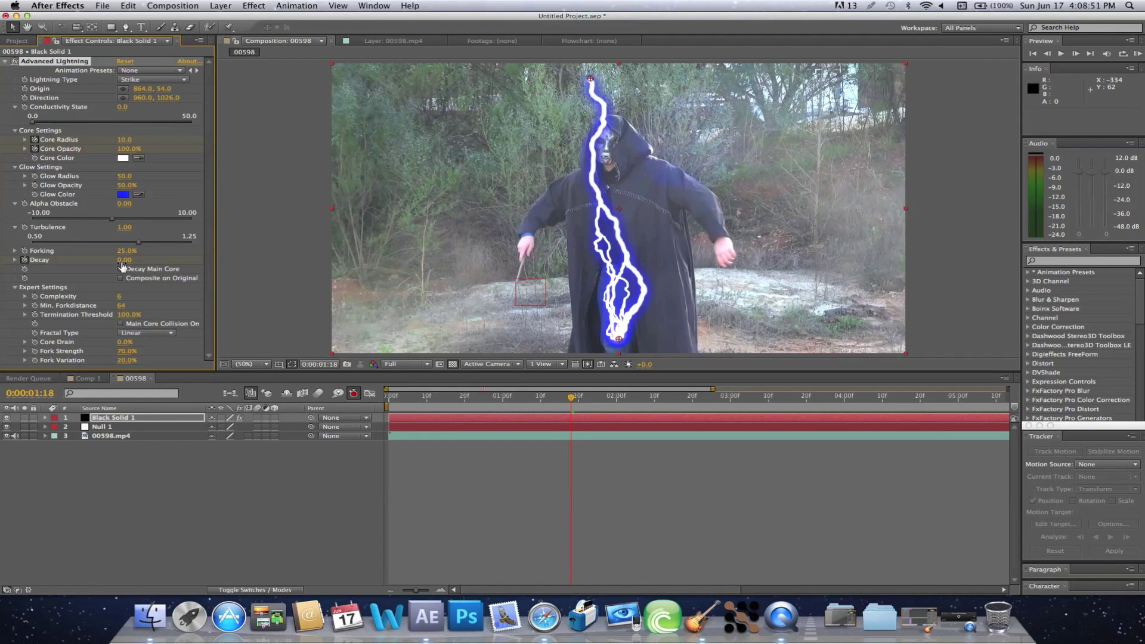
click(126, 260)
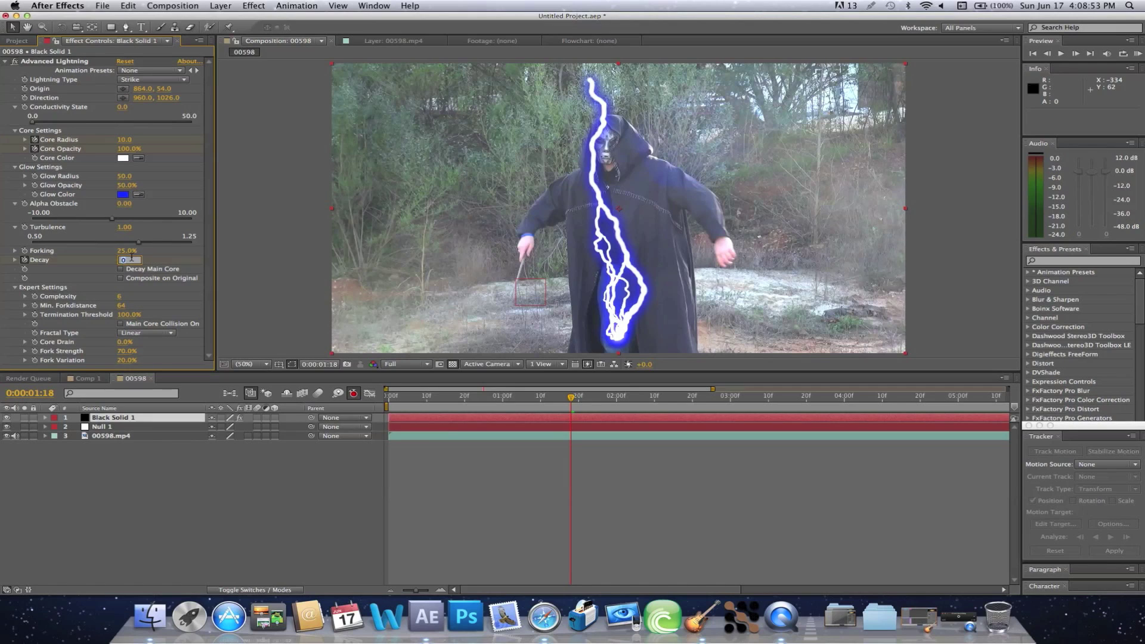
key(Return)
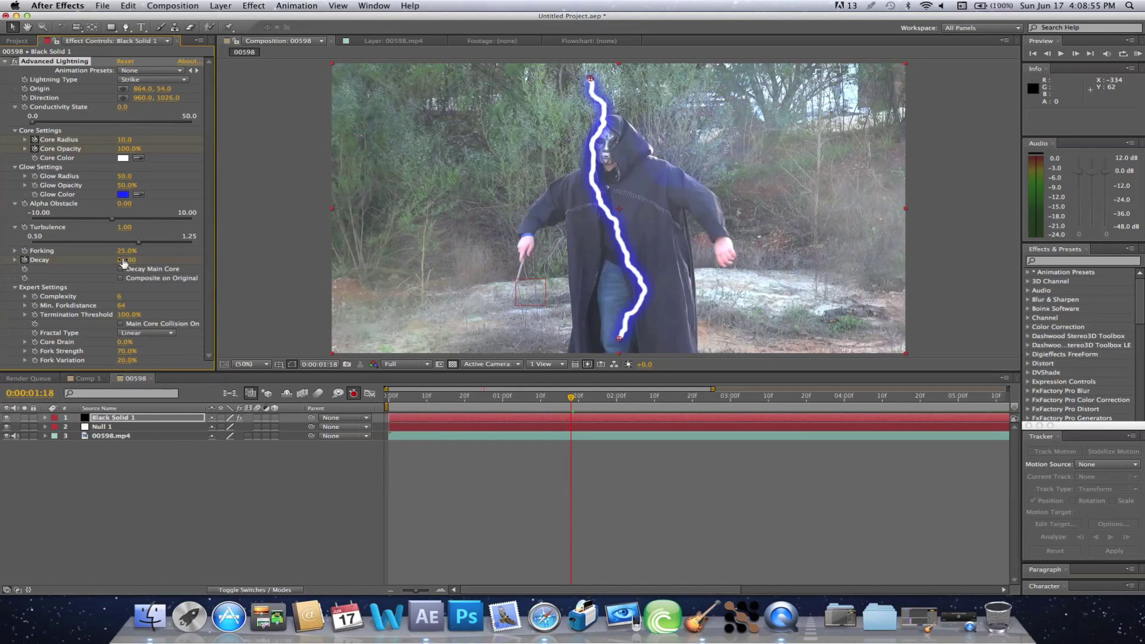
click(122, 270)
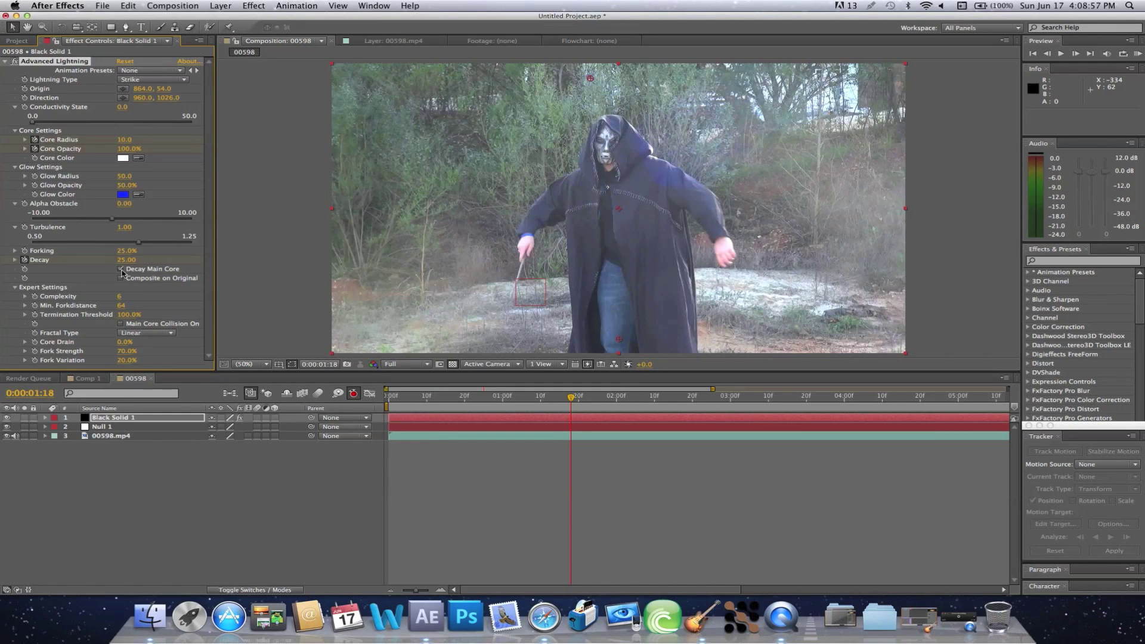
- Set the lightning's minimum fork distance to 60, and try complexity values of 1 and 8
click(120, 298)
click(141, 302)
click(123, 307)
text(60)
key(Return)
click(120, 296)
text(1)
key(Return)
click(119, 297)
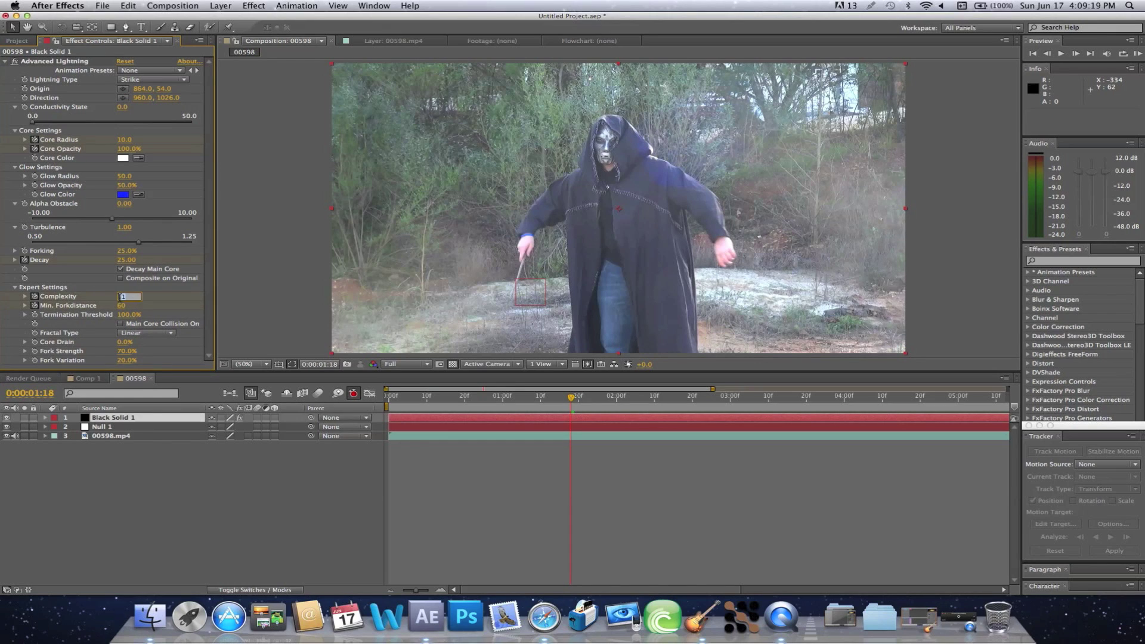
text(8)
key(Return)
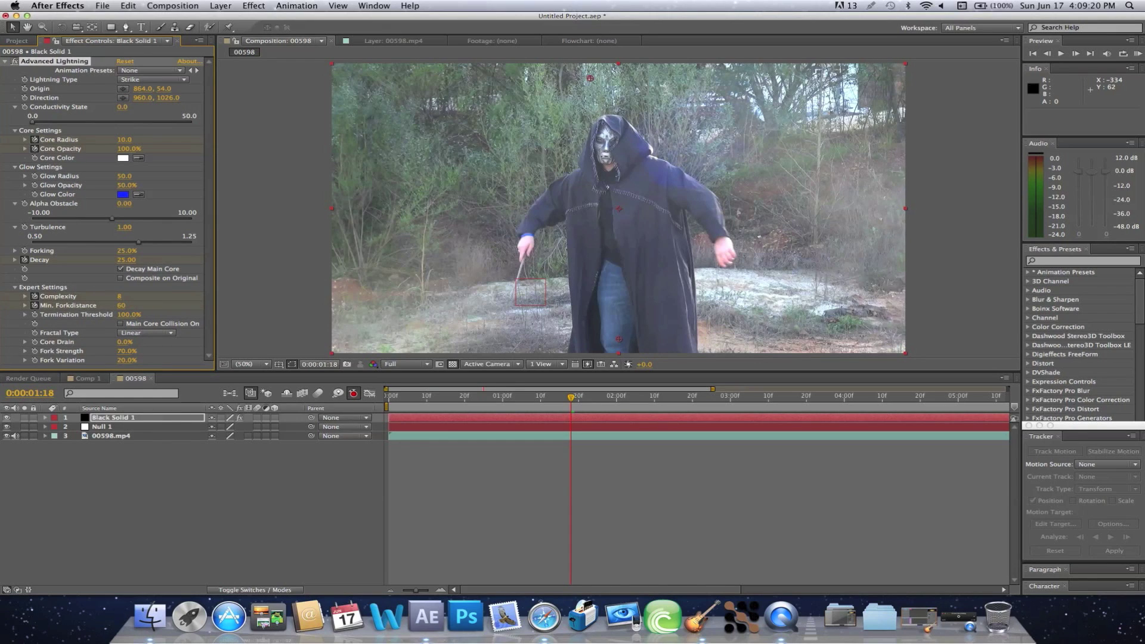
- Set the lightning's fork strength to 30%
click(127, 351)
text(30)
key(Return)
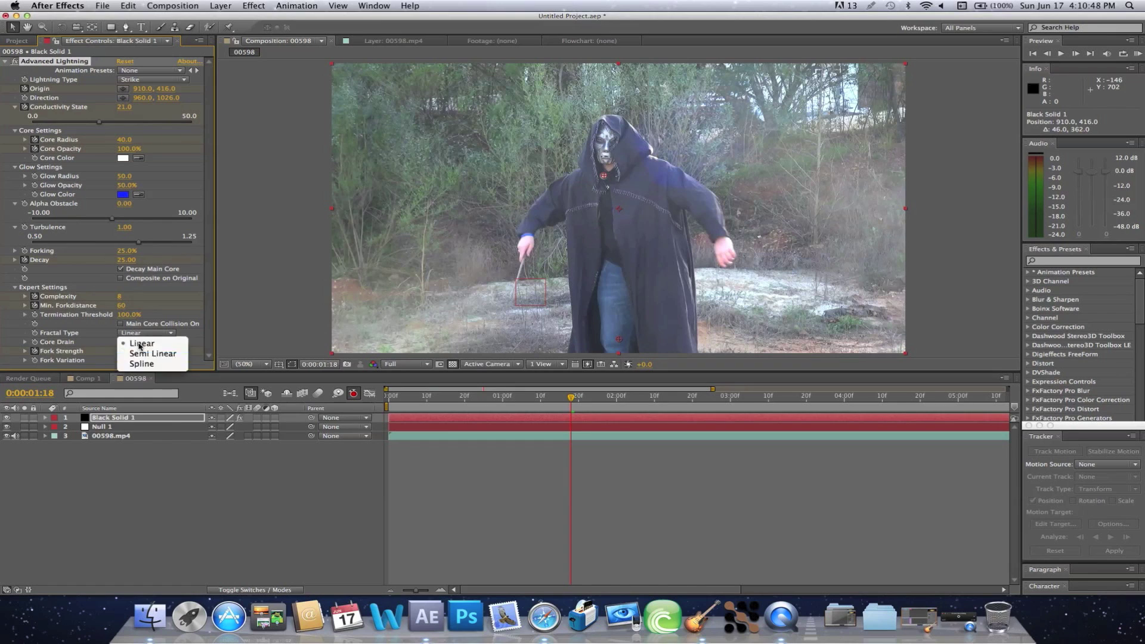
click(128, 297)
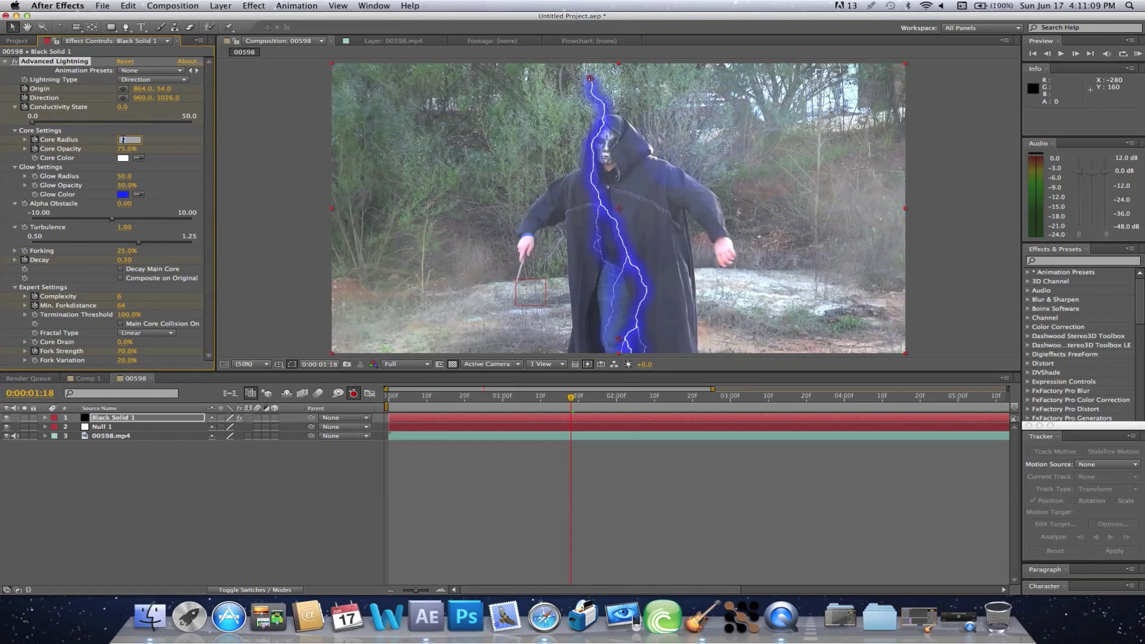
- Configure the lightning with Strike type, 100% core opacity, Decay Main Core on, complexity 8, minimum fork distance 60 and fork strength 30%
click(153, 79)
click(125, 153)
drag(125, 154, 134, 150)
click(121, 268)
drag(120, 296, 136, 301)
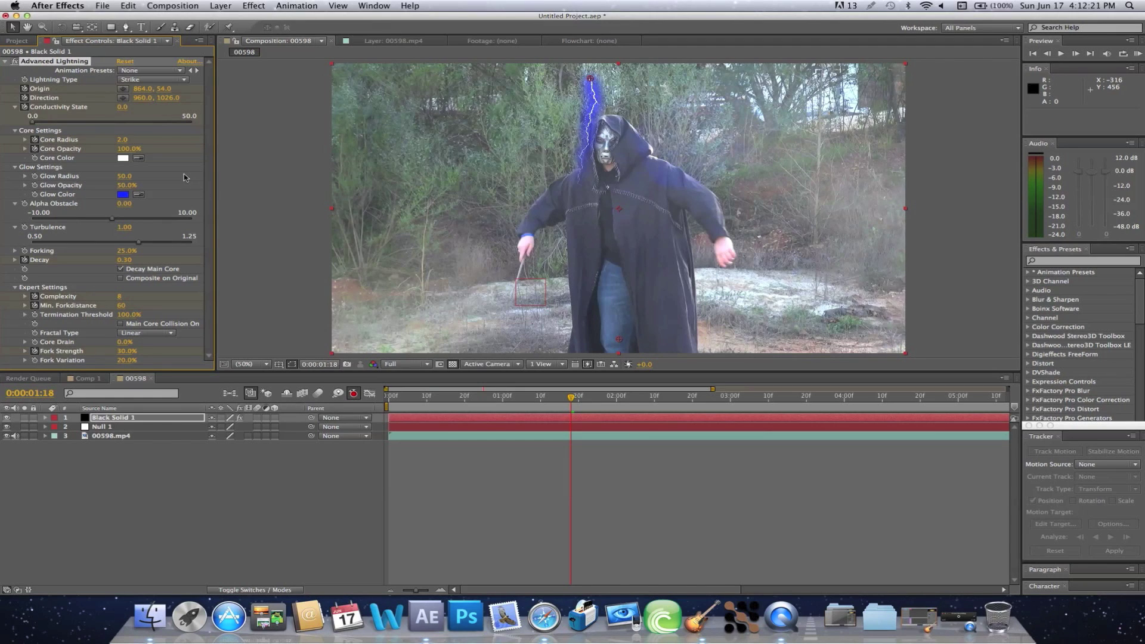
- Change the lightning's core color to the bright green 21DEAB
click(124, 158)
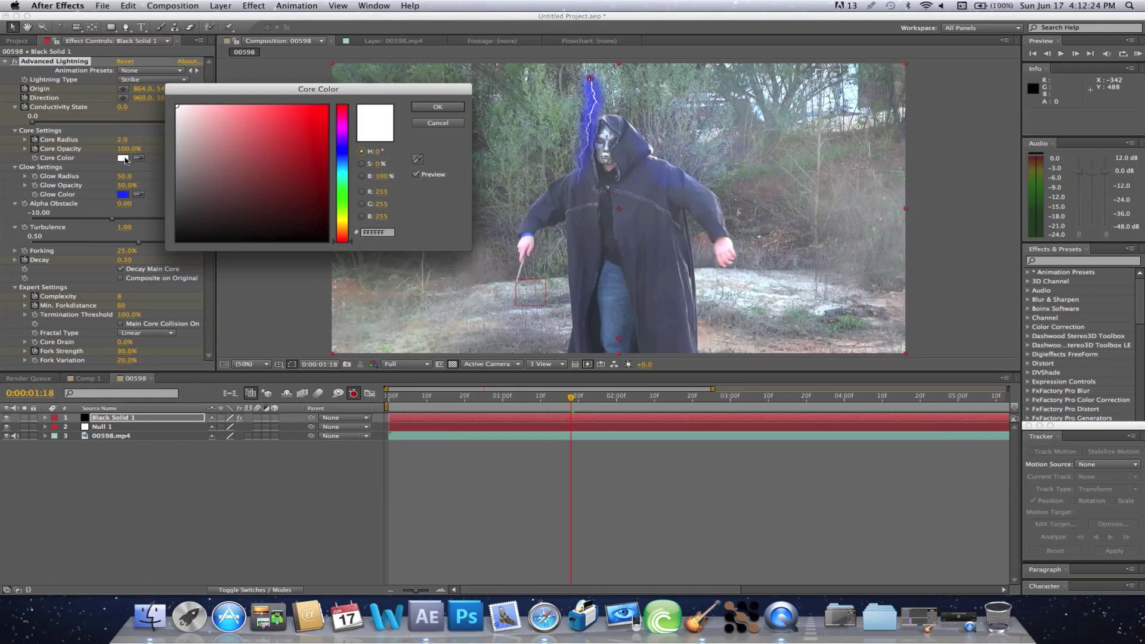
click(341, 177)
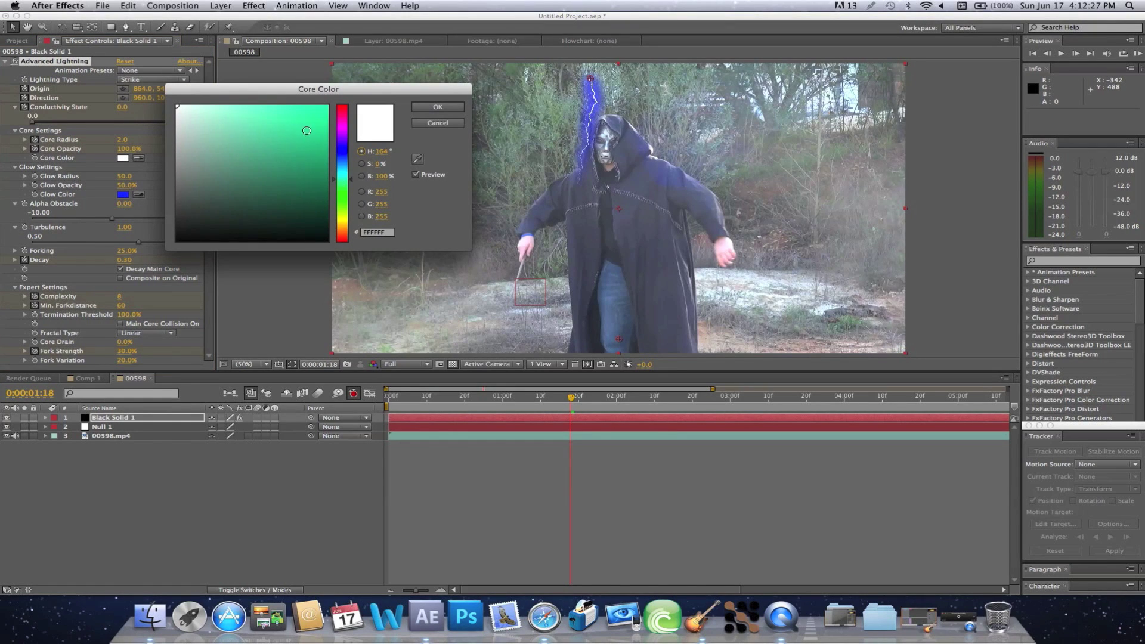
mouse_move(311, 132)
mouse_down()
mouse_move(320, 107)
mouse_move(305, 123)
mouse_up()
click(437, 108)
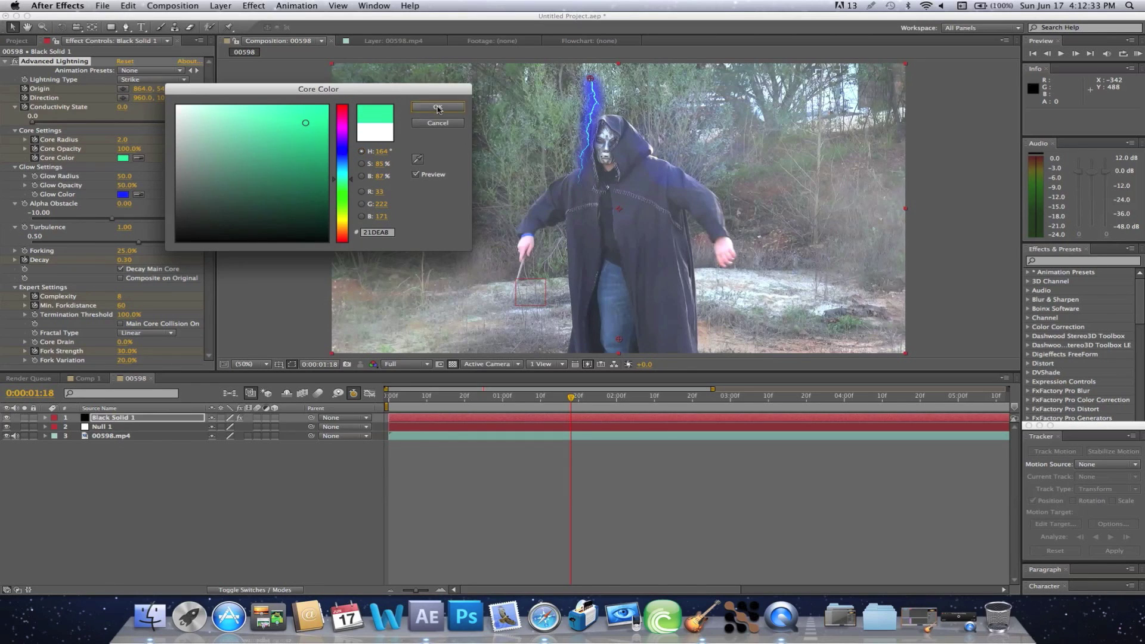
- Change the lightning's glow color to the darker teal 1A9B8E
click(122, 194)
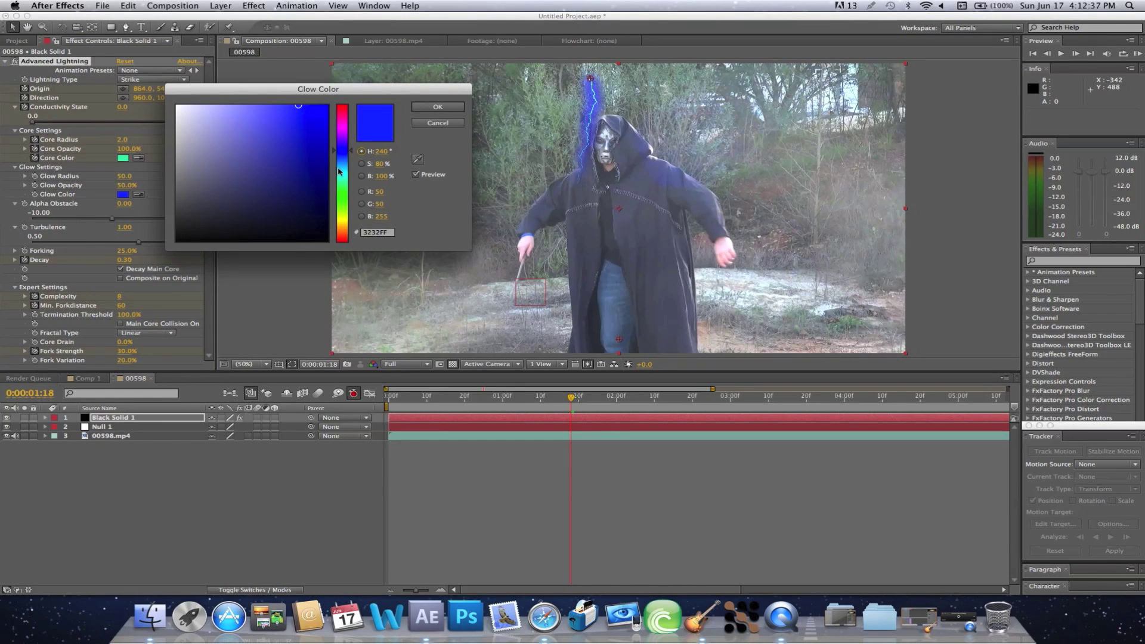
drag(341, 188, 342, 179)
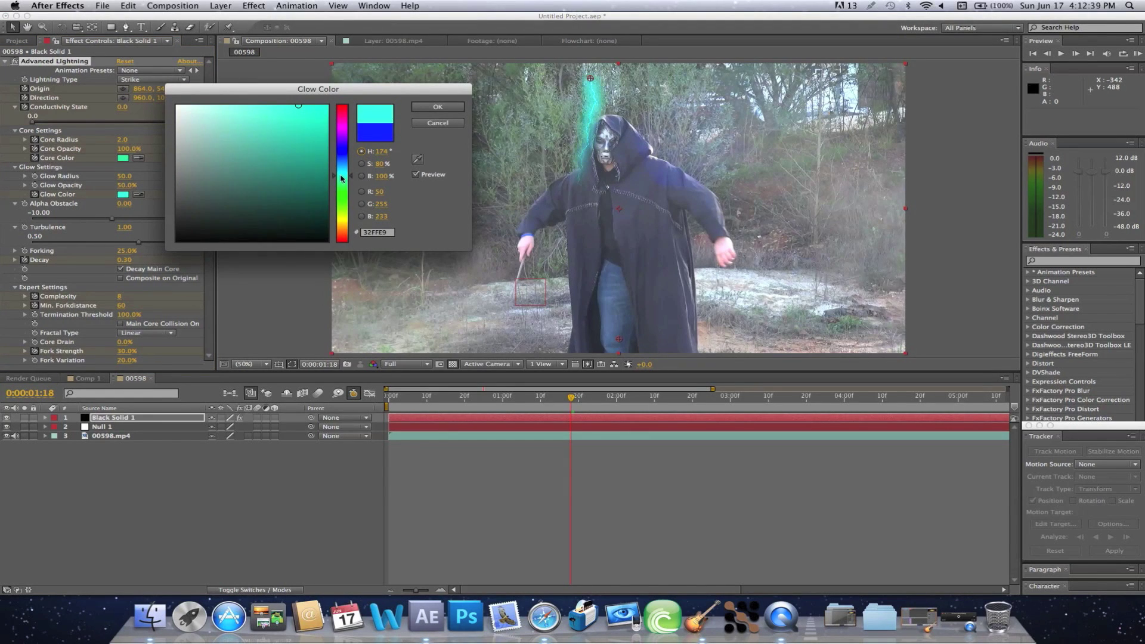
mouse_move(297, 131)
mouse_down()
mouse_move(316, 163)
mouse_move(287, 169)
mouse_move(426, 116)
mouse_move(327, 113)
mouse_move(303, 159)
mouse_up()
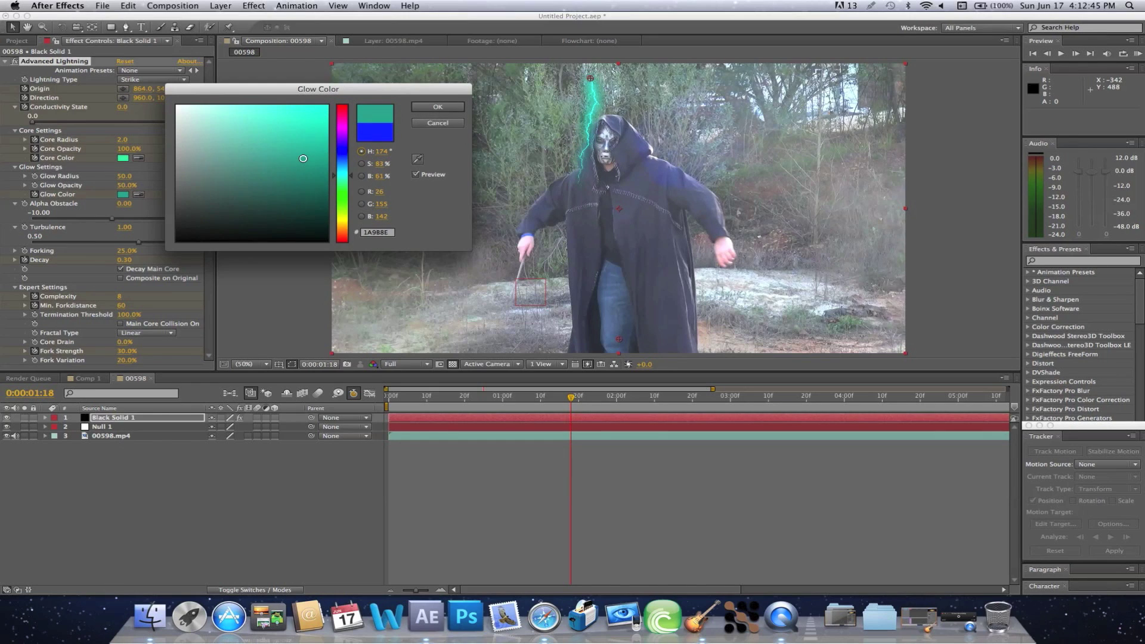
click(437, 107)
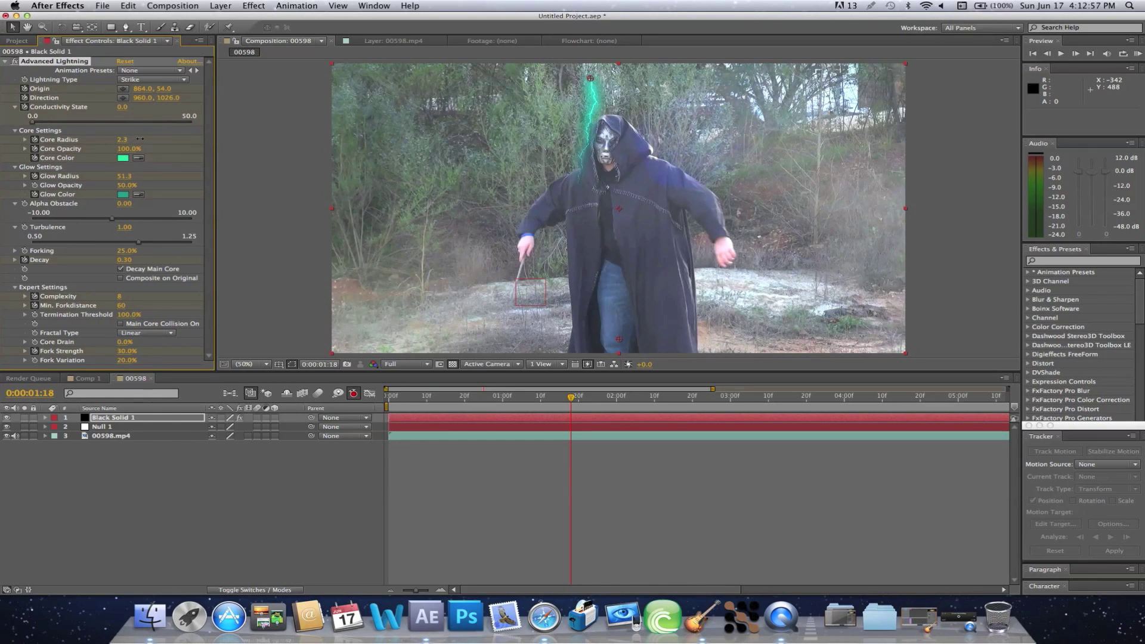
- Thicken the green lightning bolt by setting its core radius to 10
drag(265, 130, 165, 145)
click(128, 140)
text(10)
key(Return)
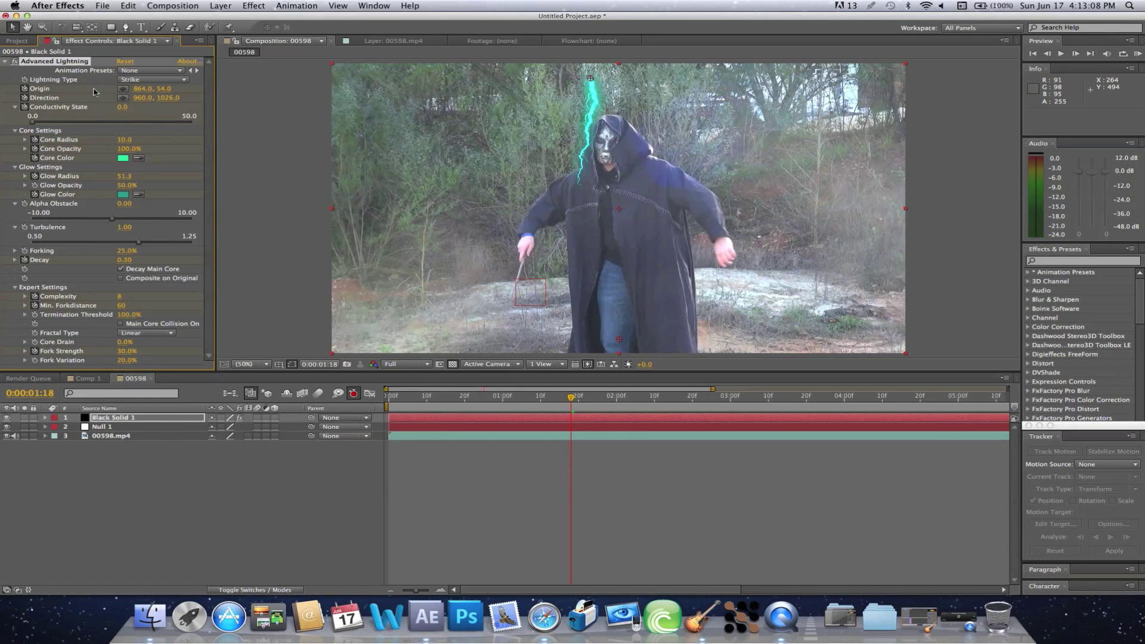
- Reveal the Advanced Lightning properties of Black Solid 1 in the timeline and select Origin
click(45, 417)
click(56, 427)
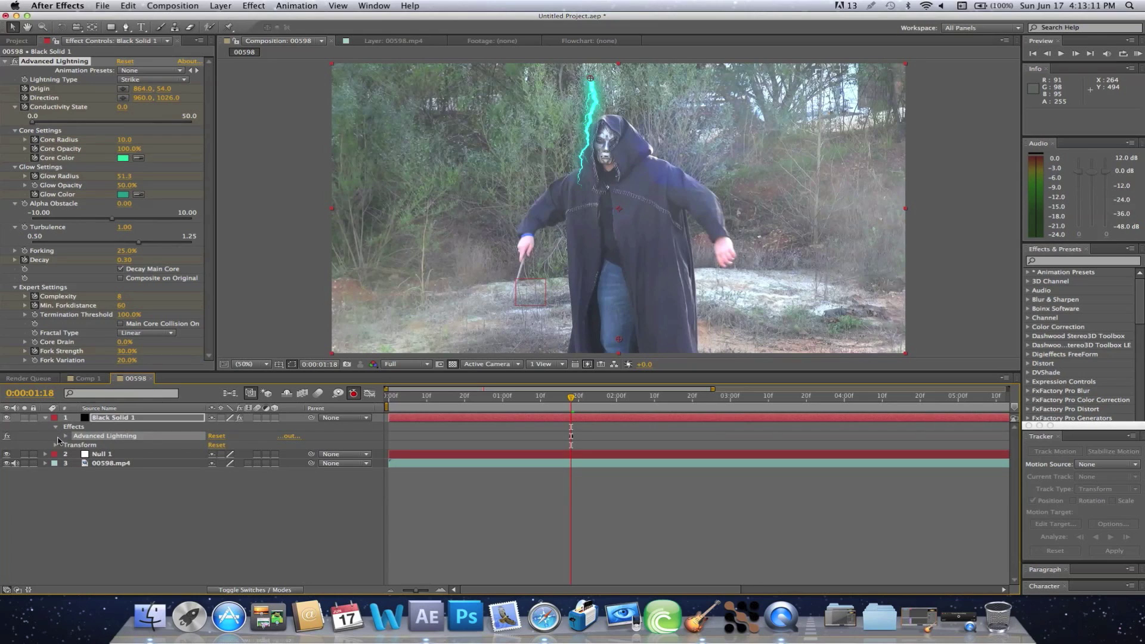
click(66, 437)
click(126, 460)
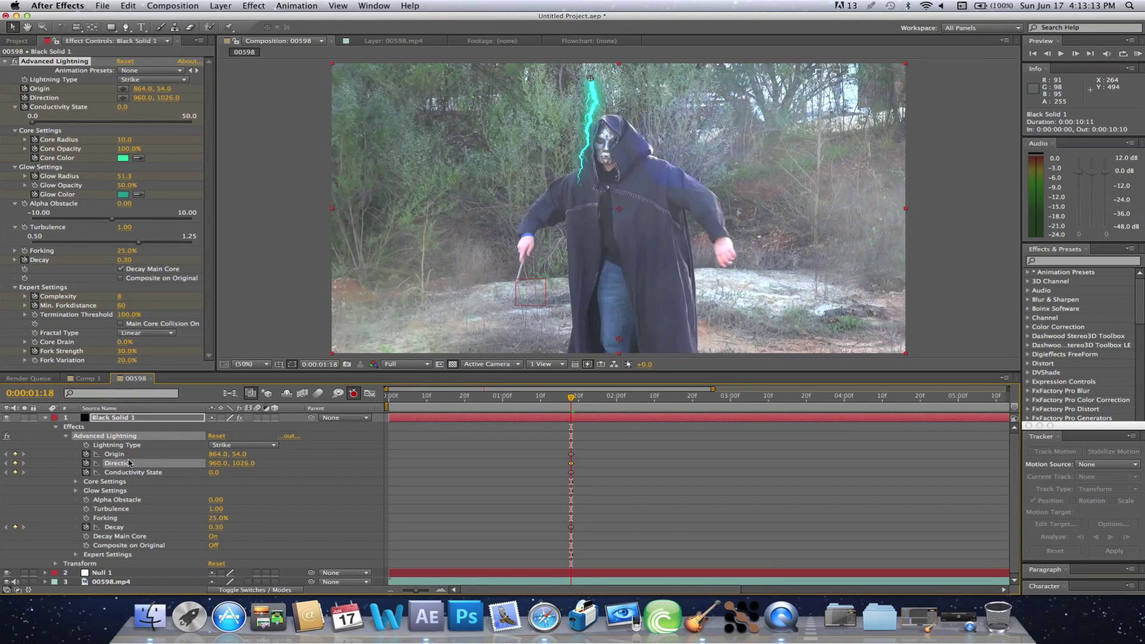
click(128, 454)
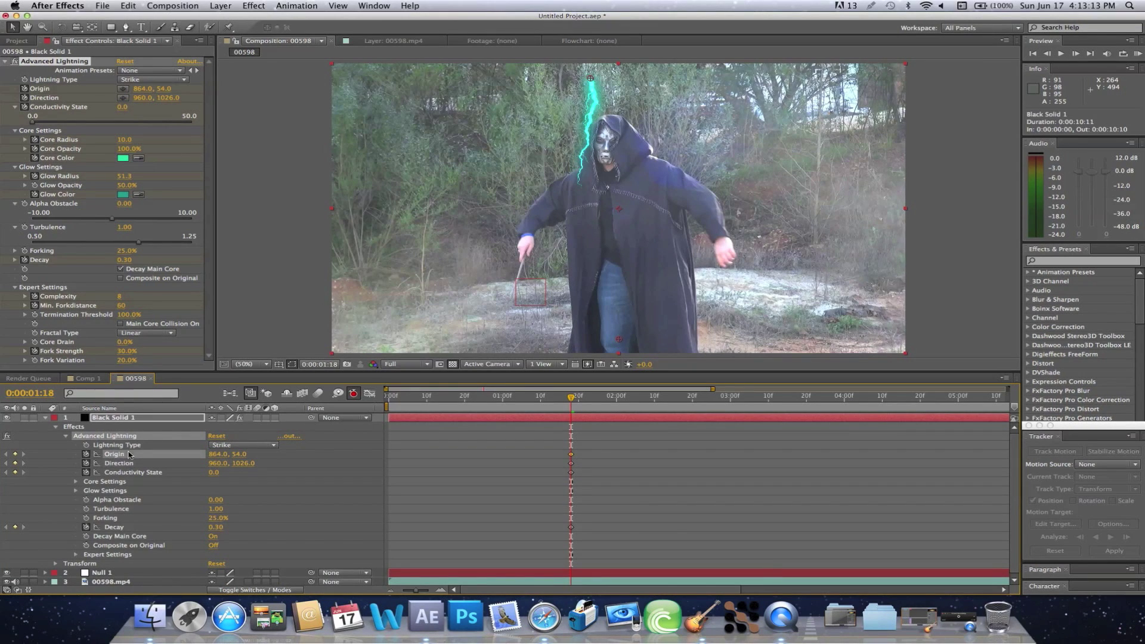
- Reveal the transform properties of Null 1 and copy its tracked Position keyframes
click(45, 573)
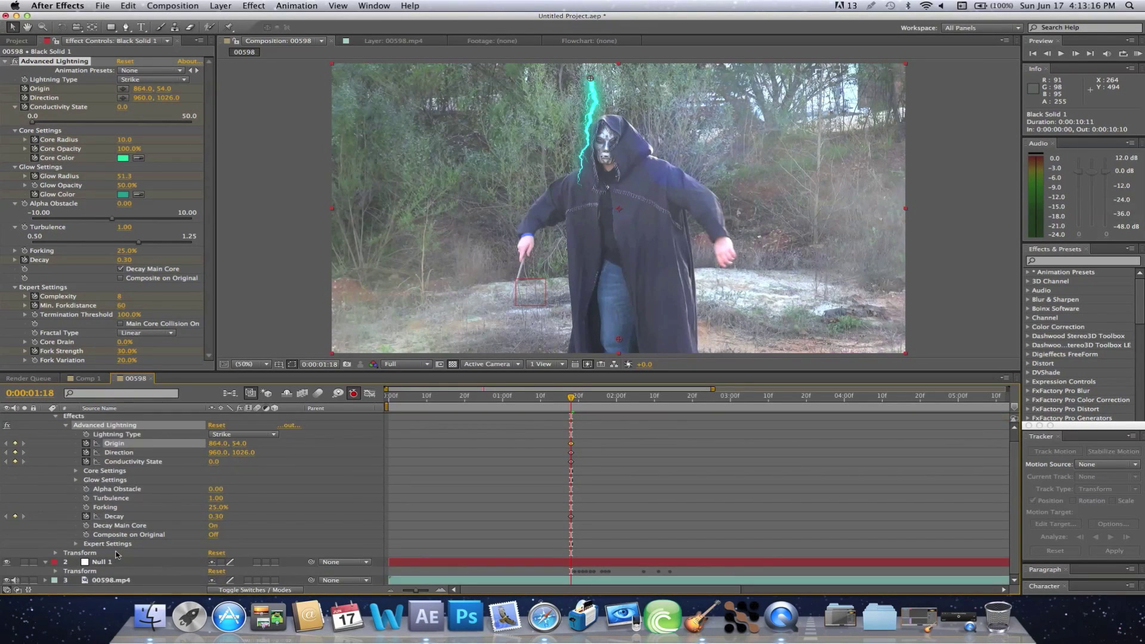
click(55, 571)
click(123, 543)
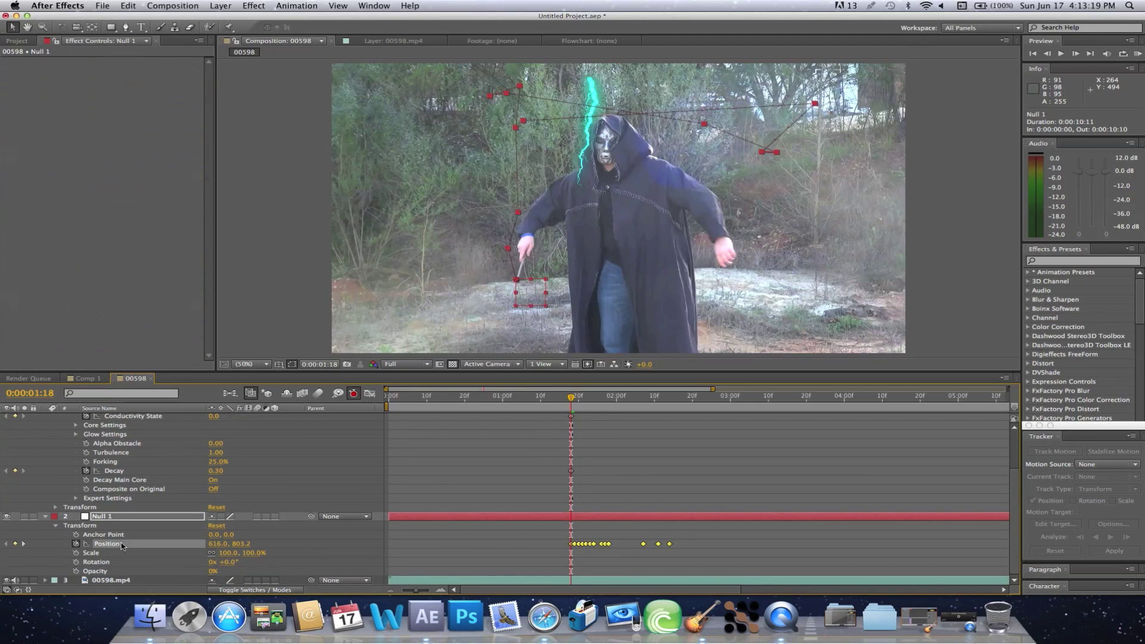
click(128, 5)
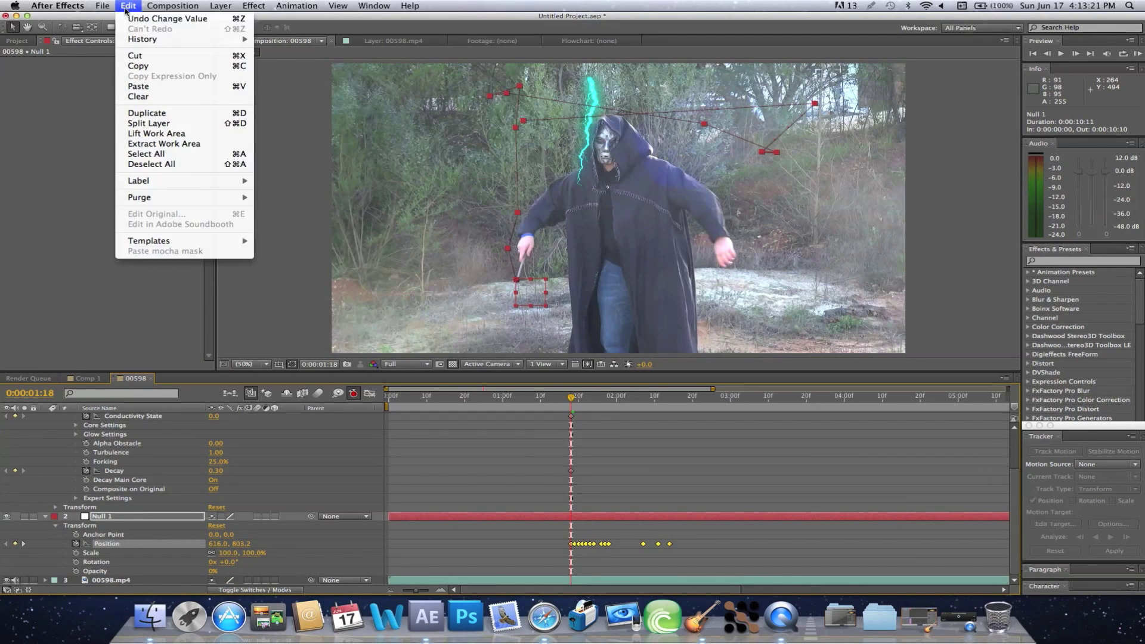
click(133, 70)
- Paste the copied position keyframes onto the Origin property of Black Solid 1's lightning at 0:00:01:18
drag(418, 590, 440, 590)
scroll(213, 490, up, 2)
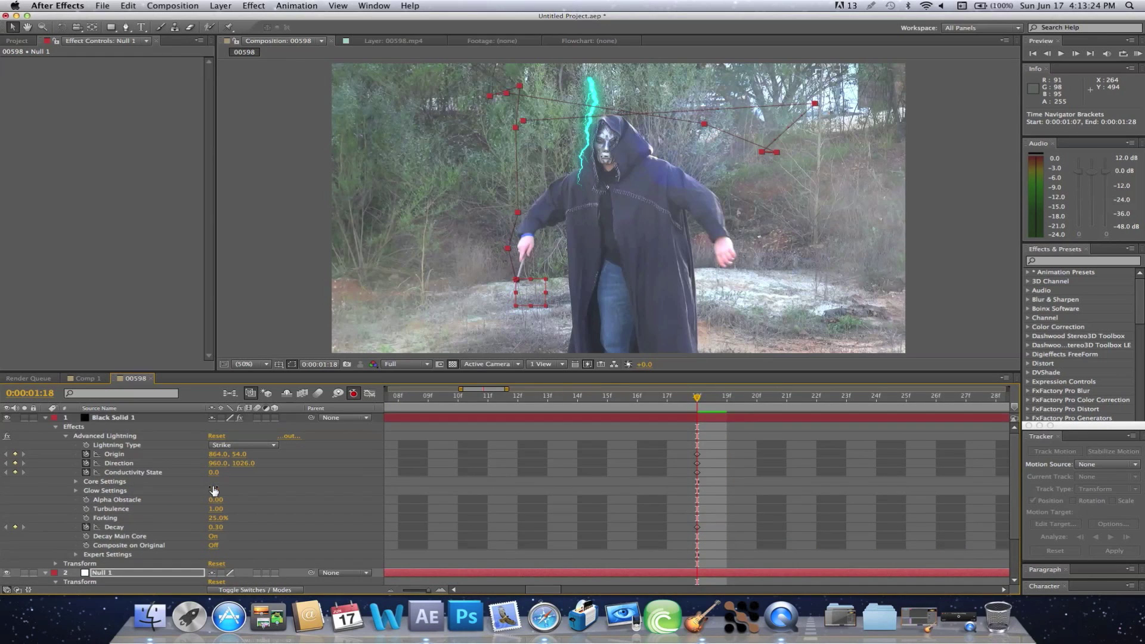
click(159, 457)
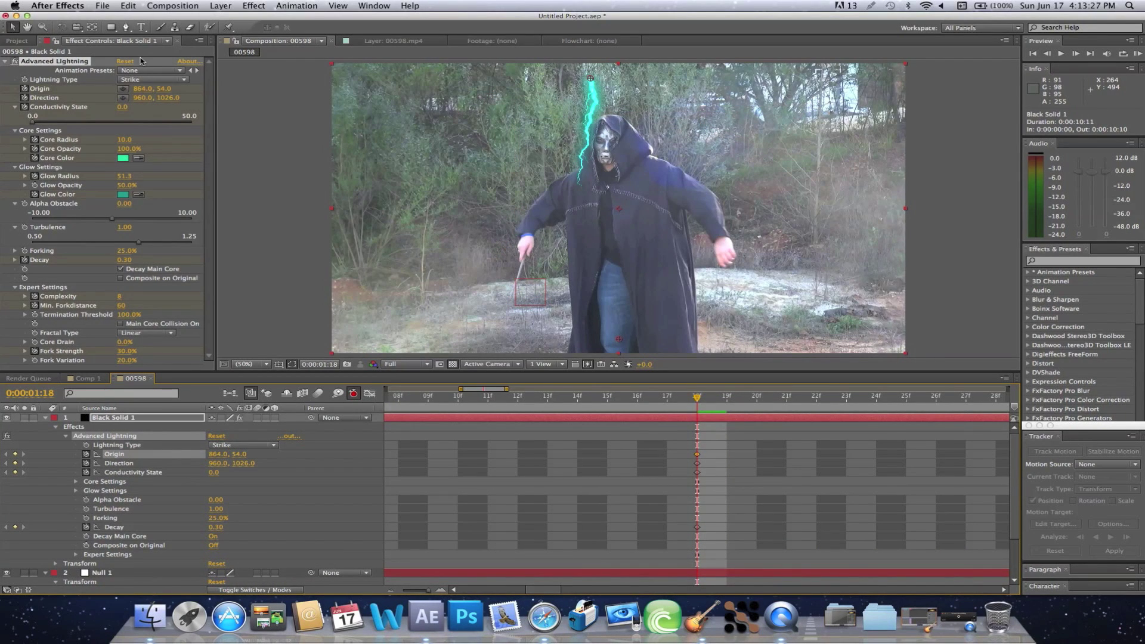
click(130, 6)
click(158, 88)
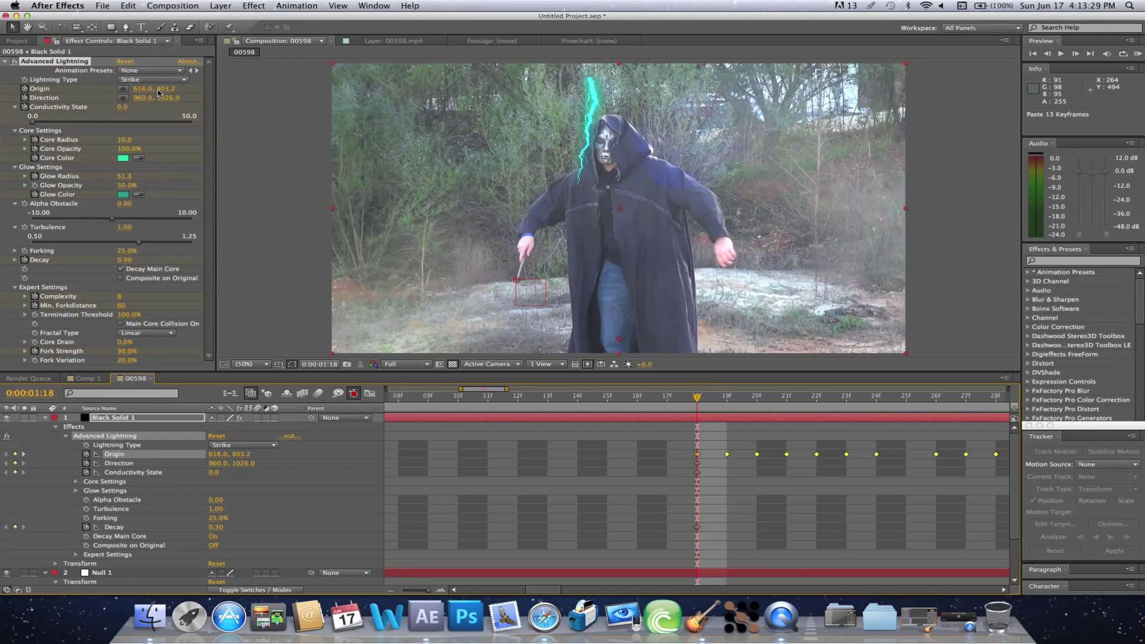
click(617, 462)
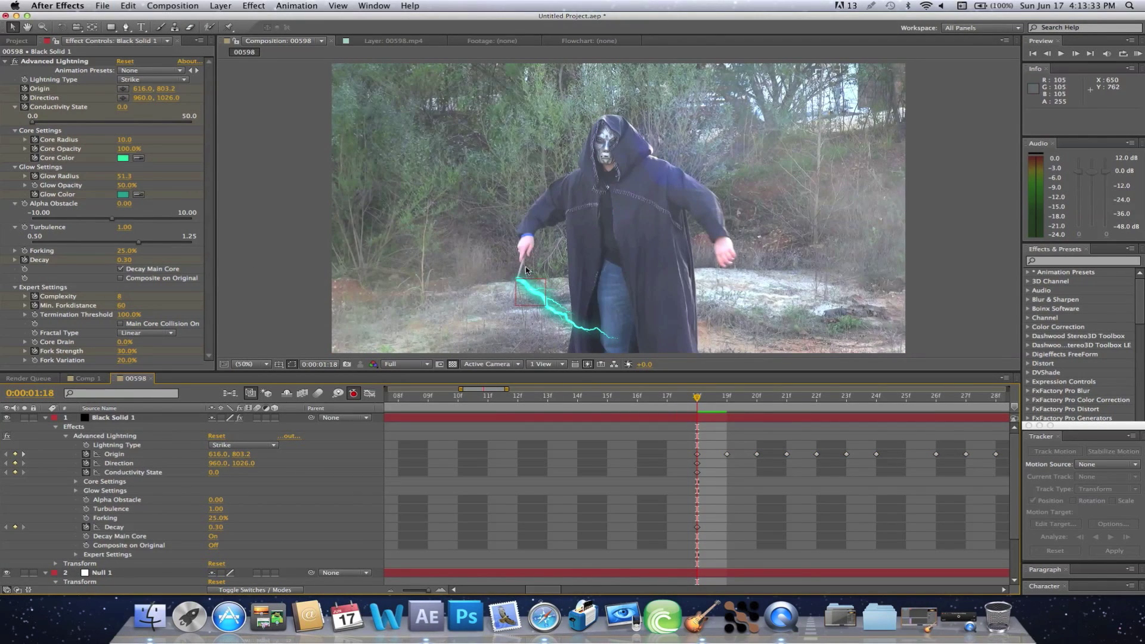
- Scrub the composition to 0:00:01:25 to check how the lightning's origin follows the wand tip
scroll(517, 519, down, 3)
scroll(517, 519, up, 3)
drag(709, 397, 692, 439)
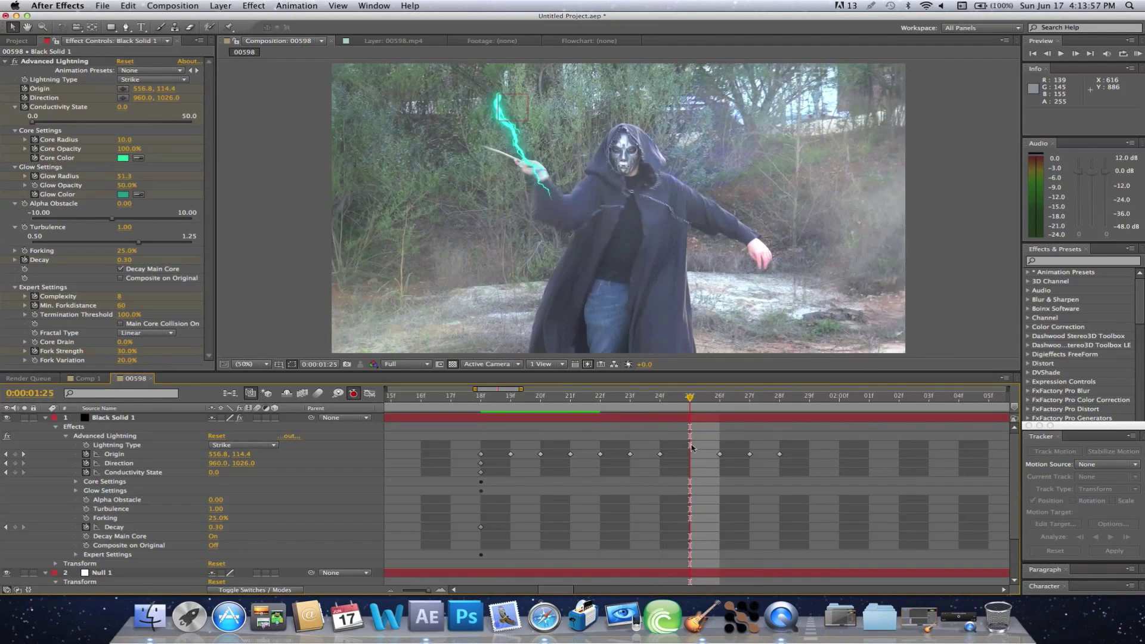
- Move the lightning's Origin on Black Solid 1 onto the wand tip, about (513, 302) at 0:00:01:25 and (551, 287) at 0:00:01:26
click(688, 418)
click(140, 453)
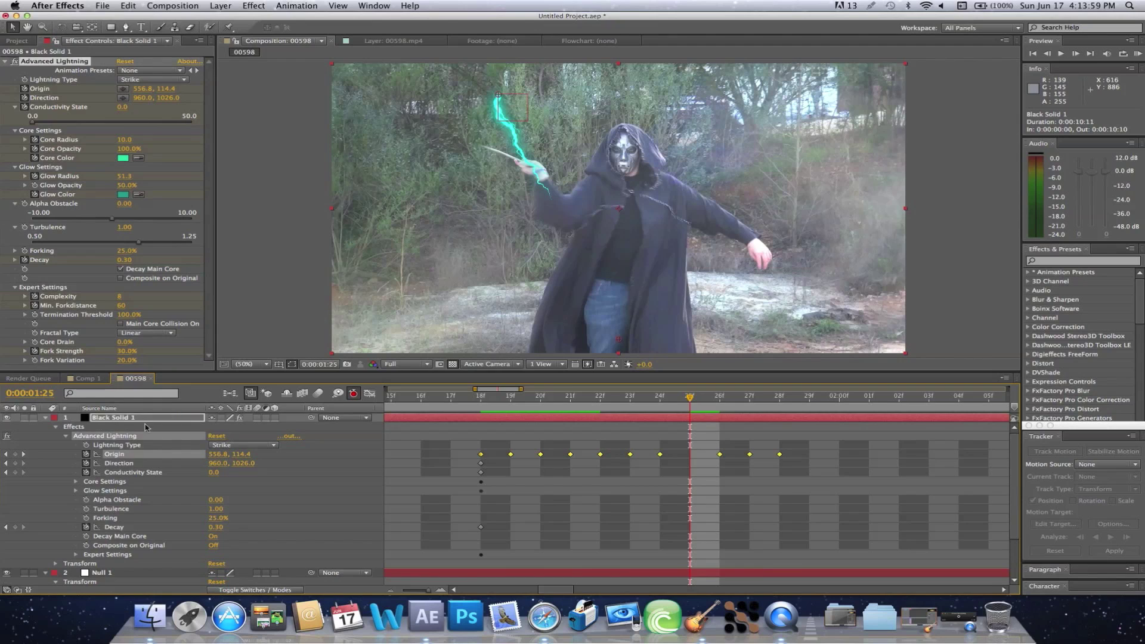
drag(498, 96, 484, 145)
click(719, 406)
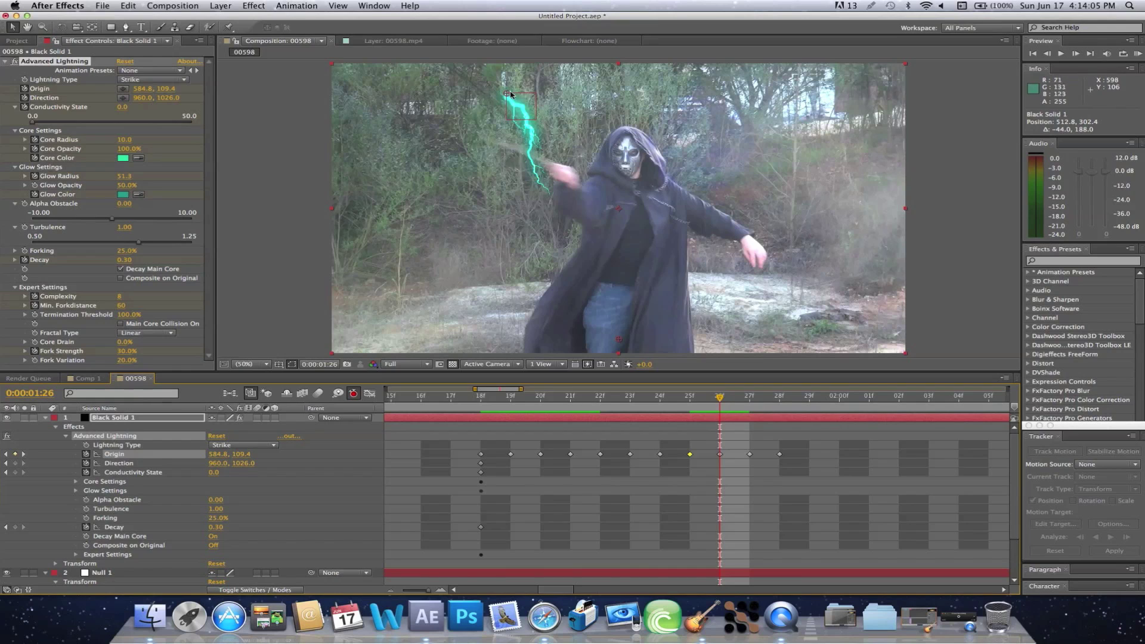
drag(506, 94, 499, 141)
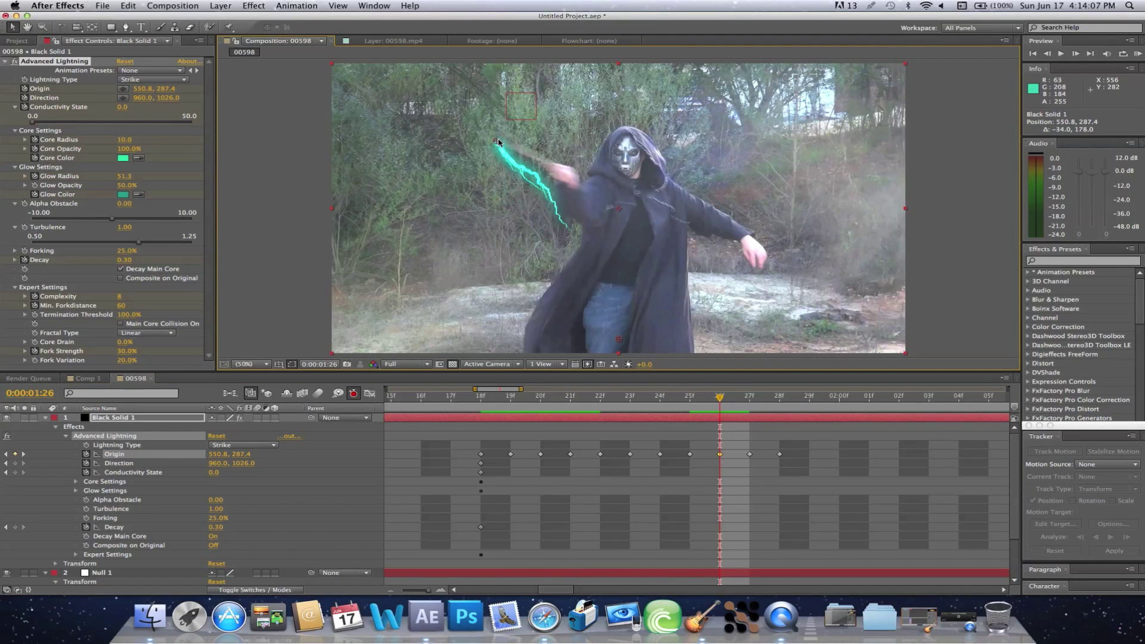
- Move the lightning's Origin onto the wand tip, about (1236, 411) at 0:00:01:27, (1436, 587) at 0:00:01:28 and (1526, 584) at 0:00:01:29
click(753, 406)
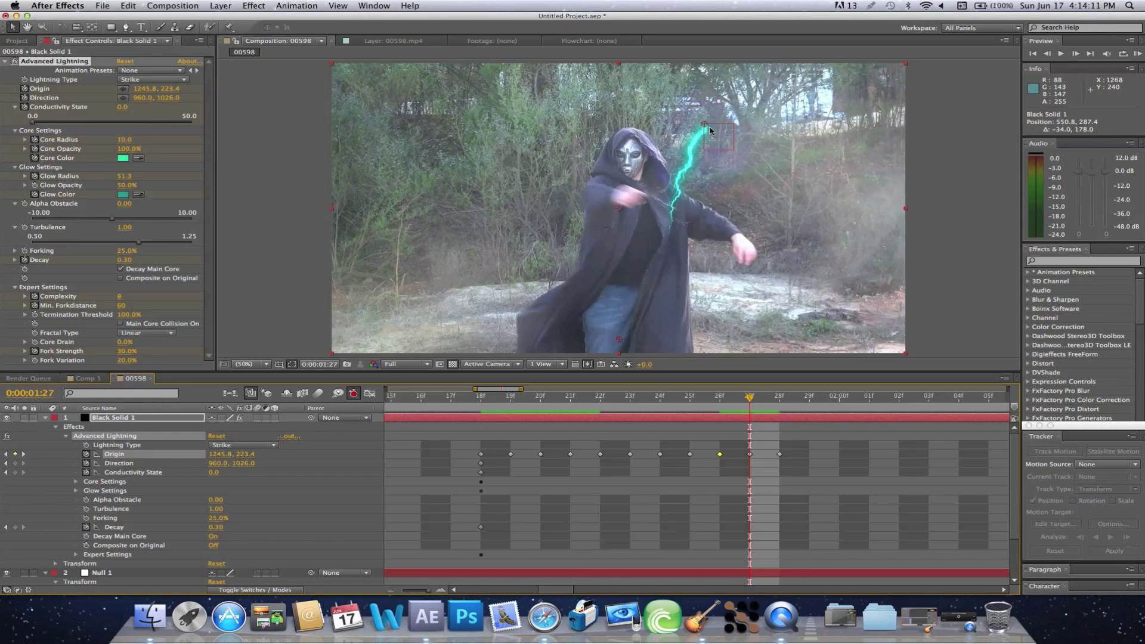
drag(705, 124, 702, 175)
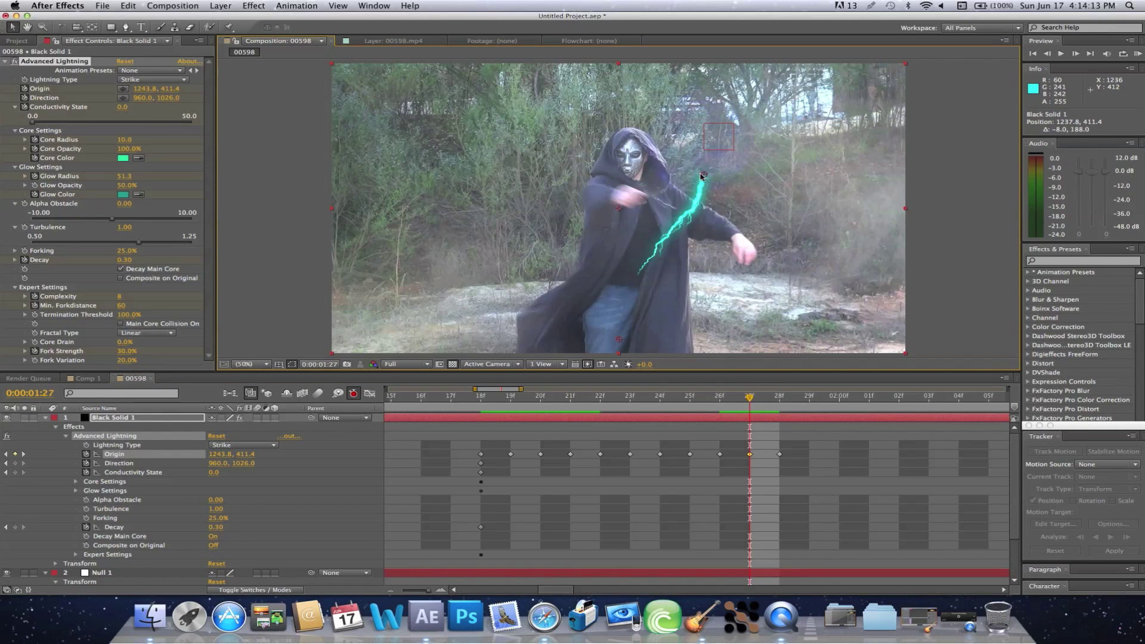
click(779, 397)
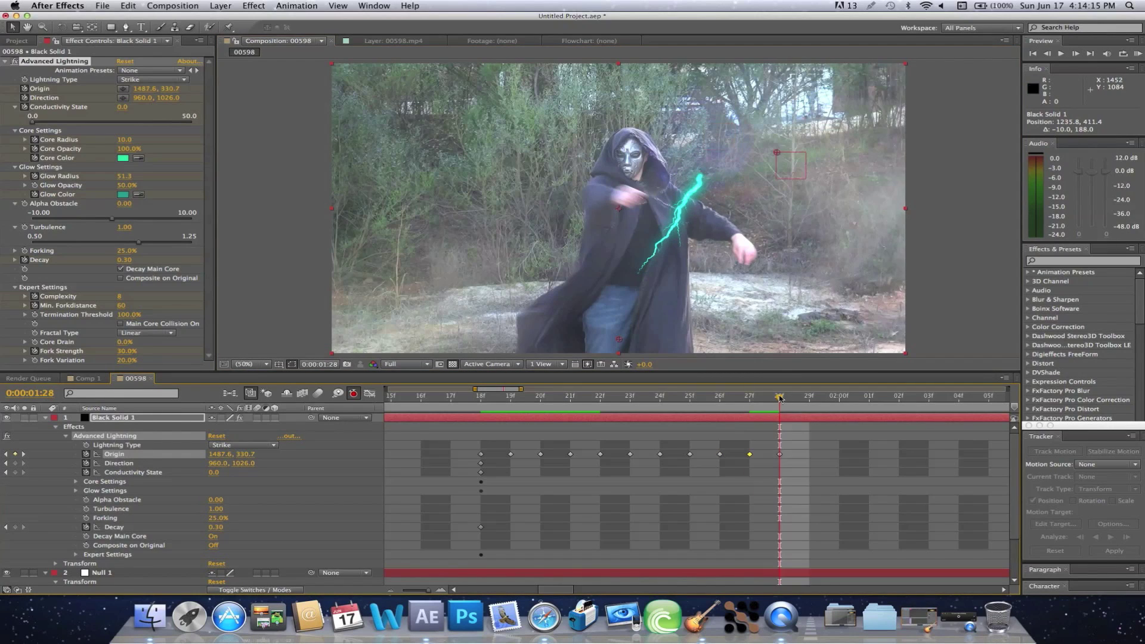
drag(775, 155, 763, 223)
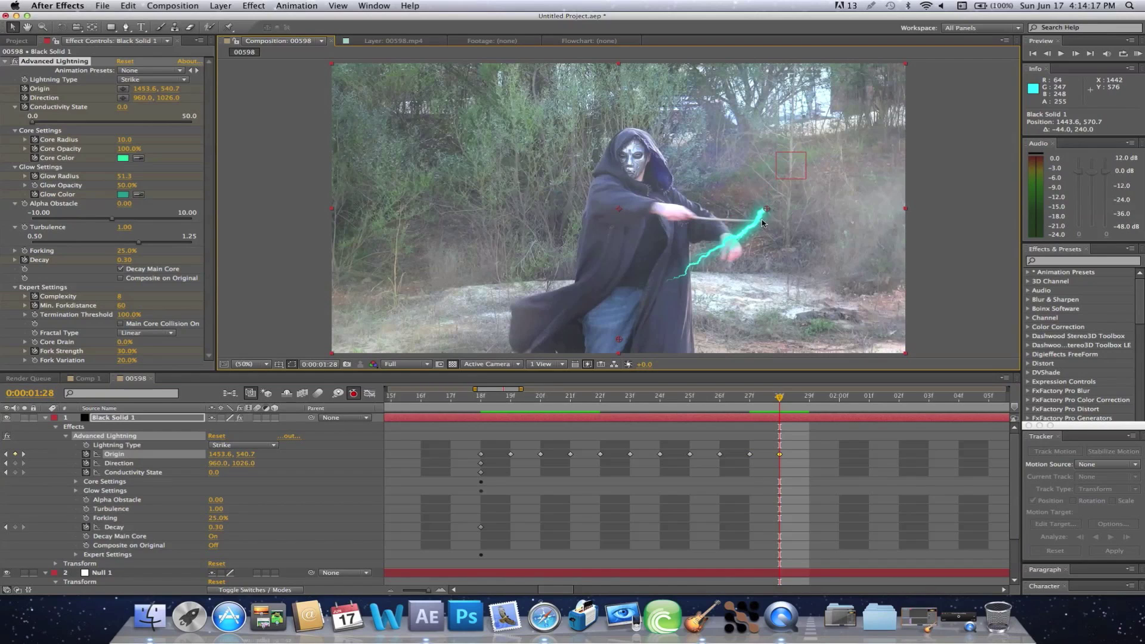
click(818, 397)
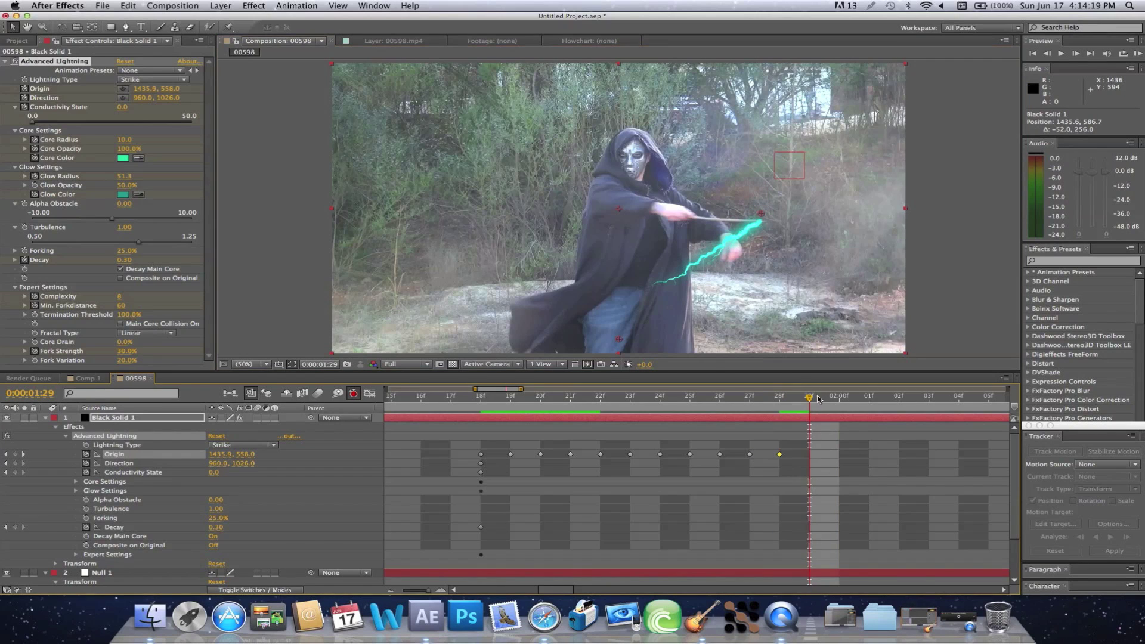
drag(761, 214, 788, 220)
- Return to 0:00:01:18, collapse the properties of Black Solid 1 and Null 1, and select Black Solid 1
click(483, 407)
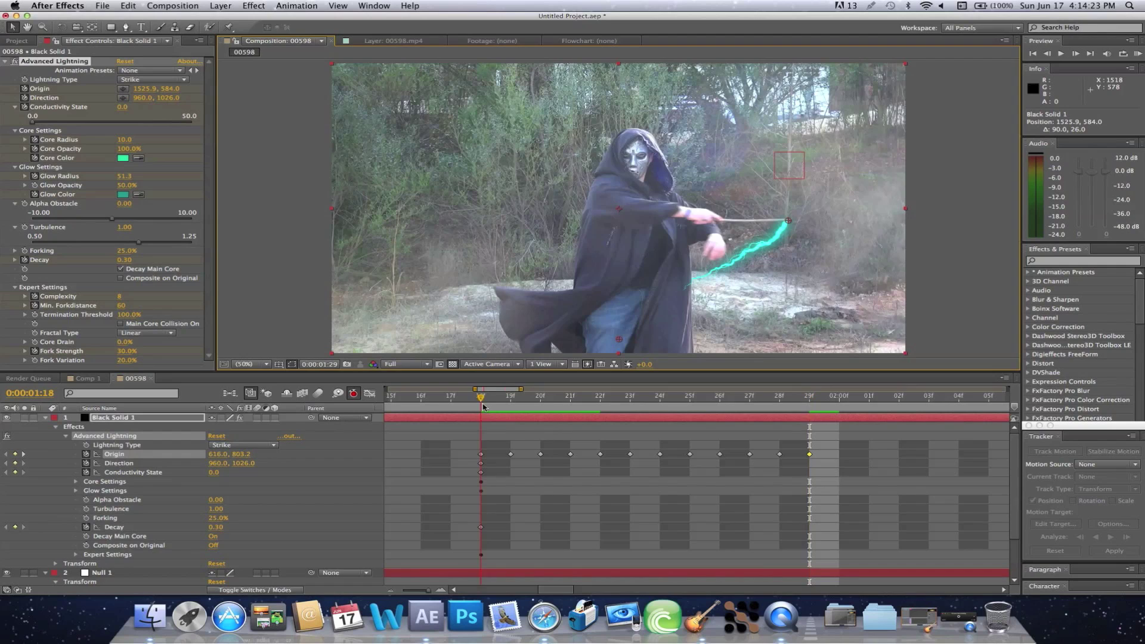
click(43, 418)
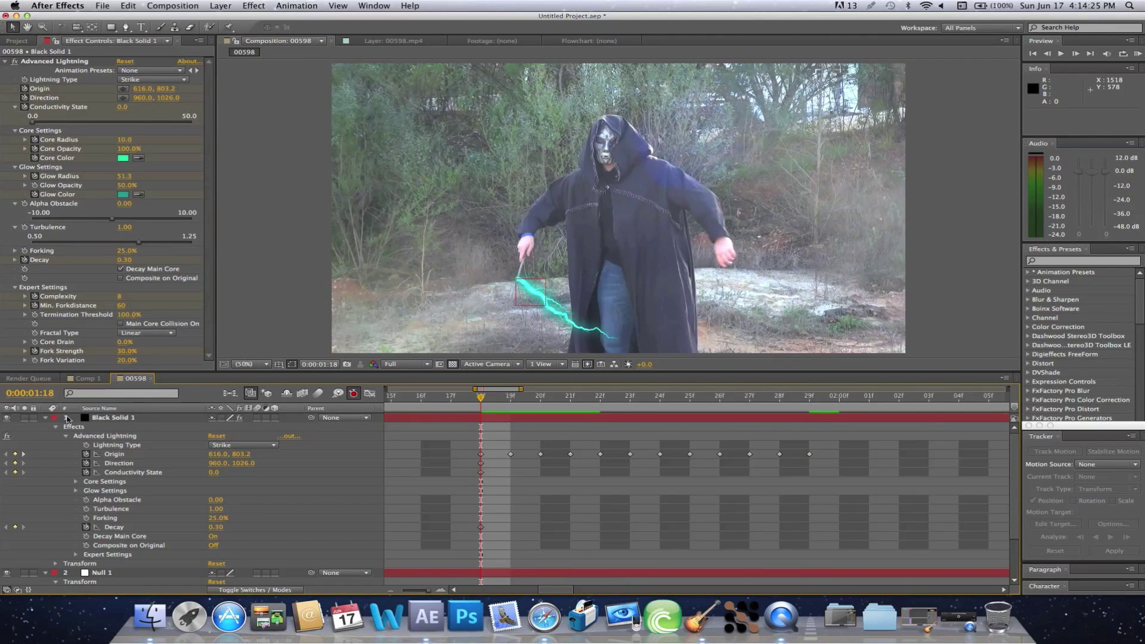
click(46, 419)
click(99, 420)
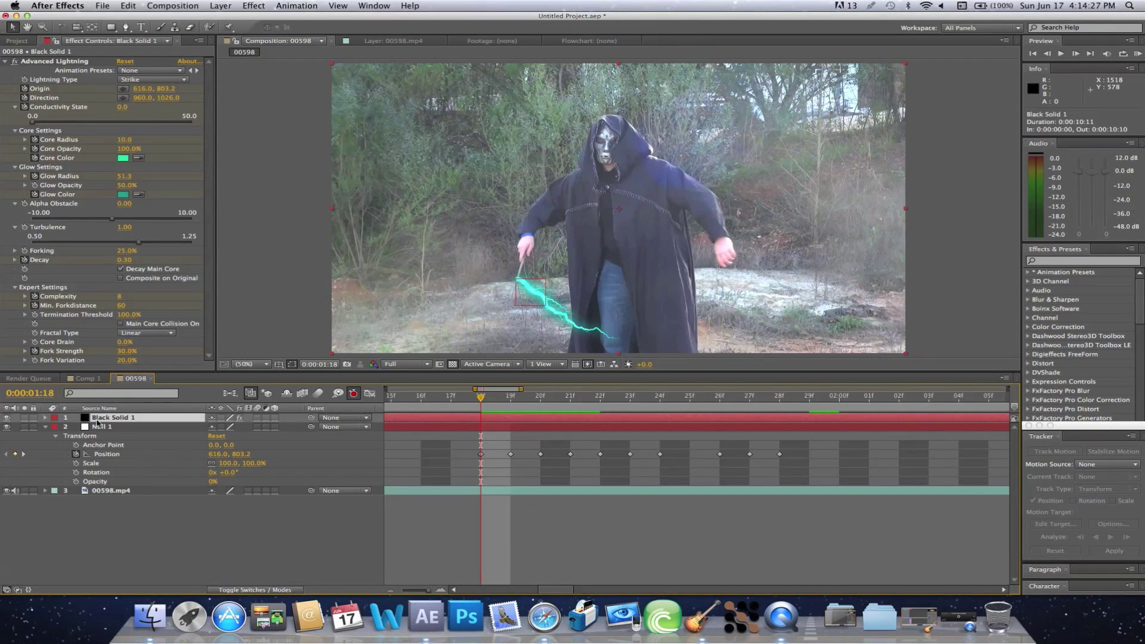
click(44, 427)
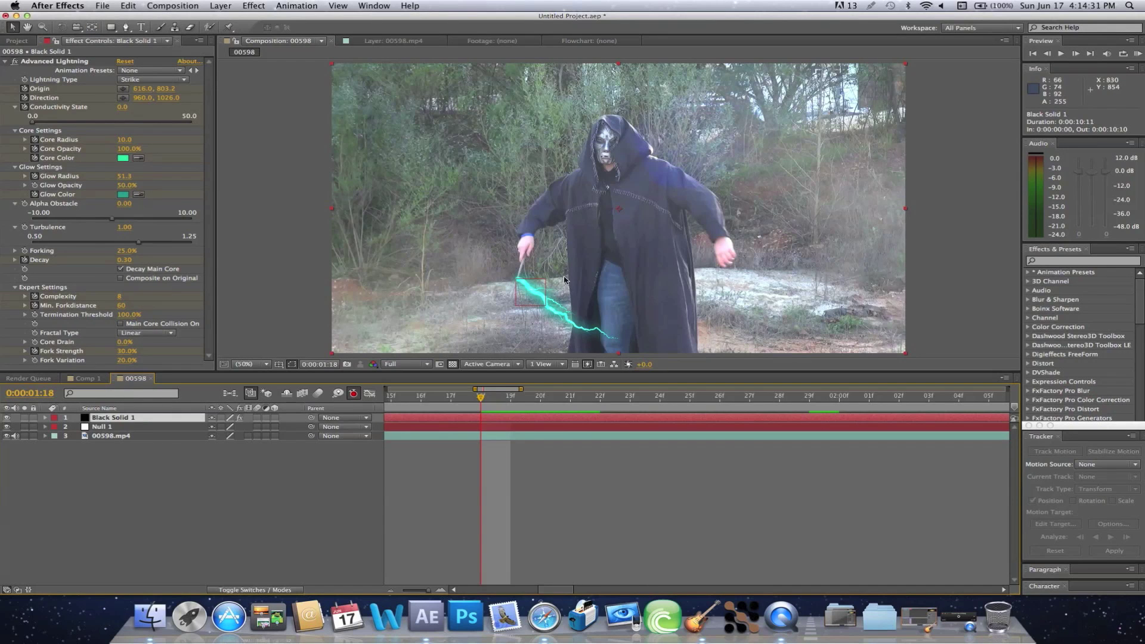
- Apply Turbulent Displace to Black Solid 1 and enable keyframing for its Displacement, Amount, Size, Offset, Complexity and Evolution at 0:00:01:18
click(254, 6)
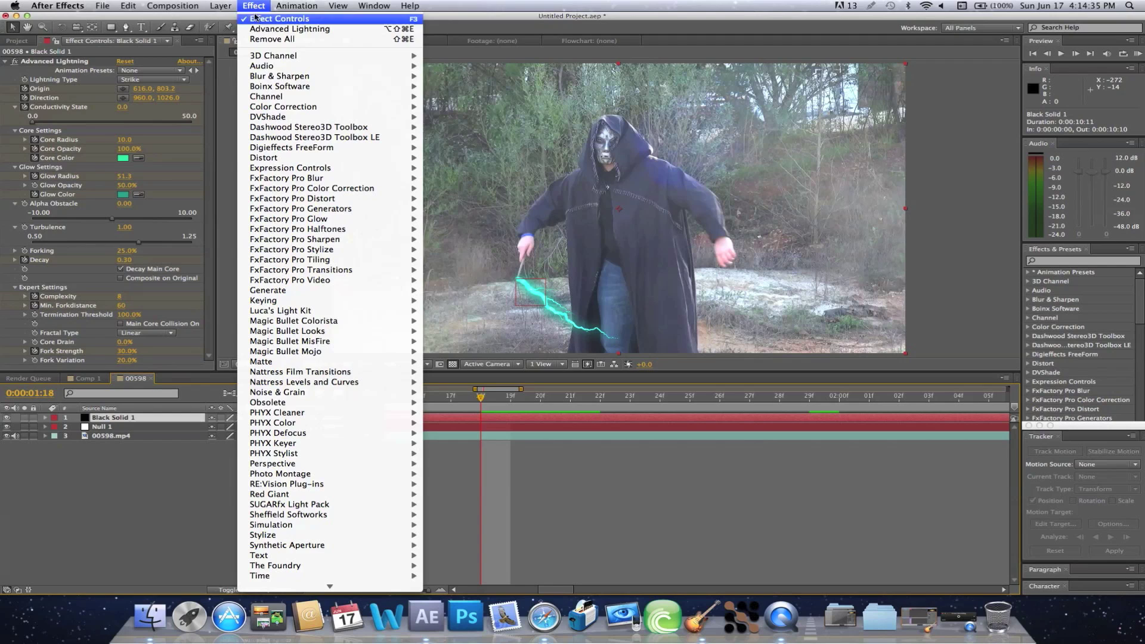
mouse_move(298, 162)
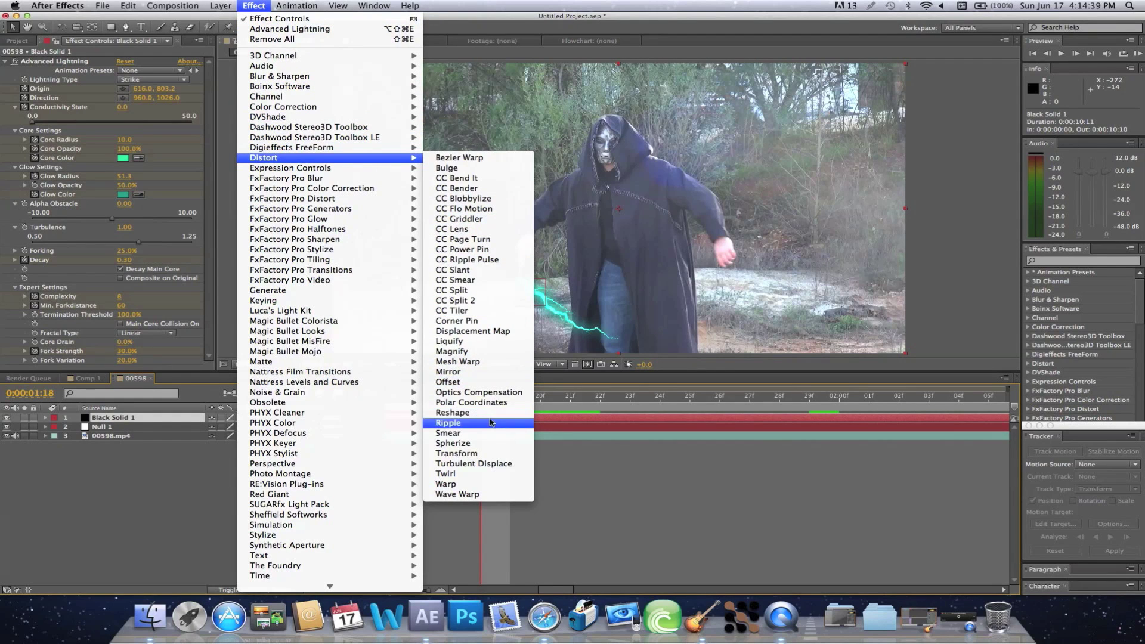
click(492, 464)
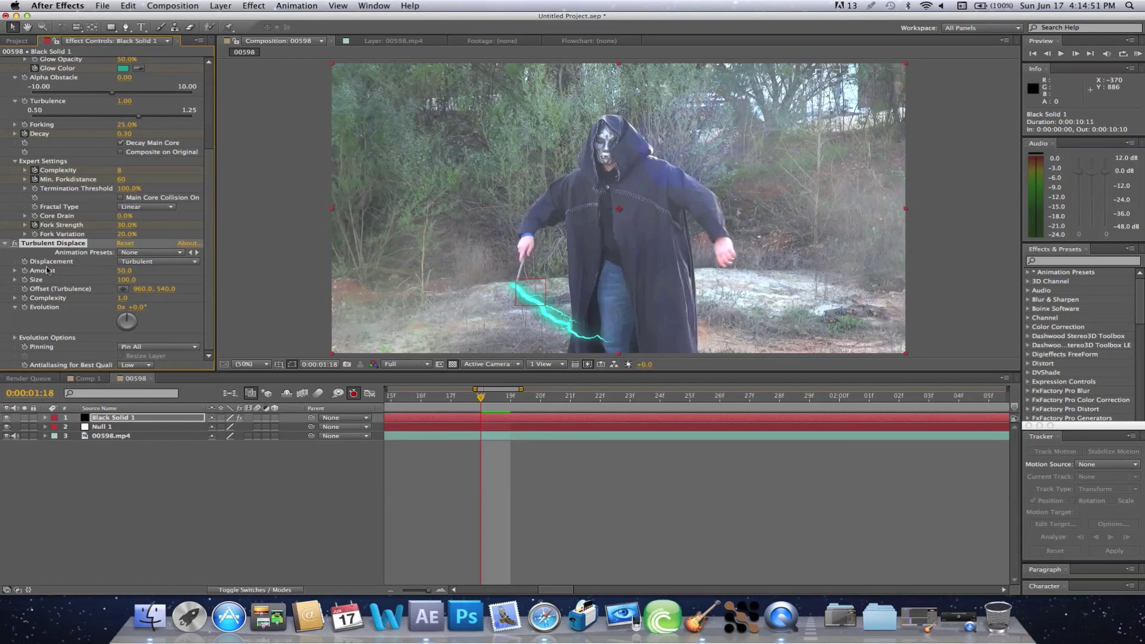
drag(31, 260, 29, 322)
click(176, 280)
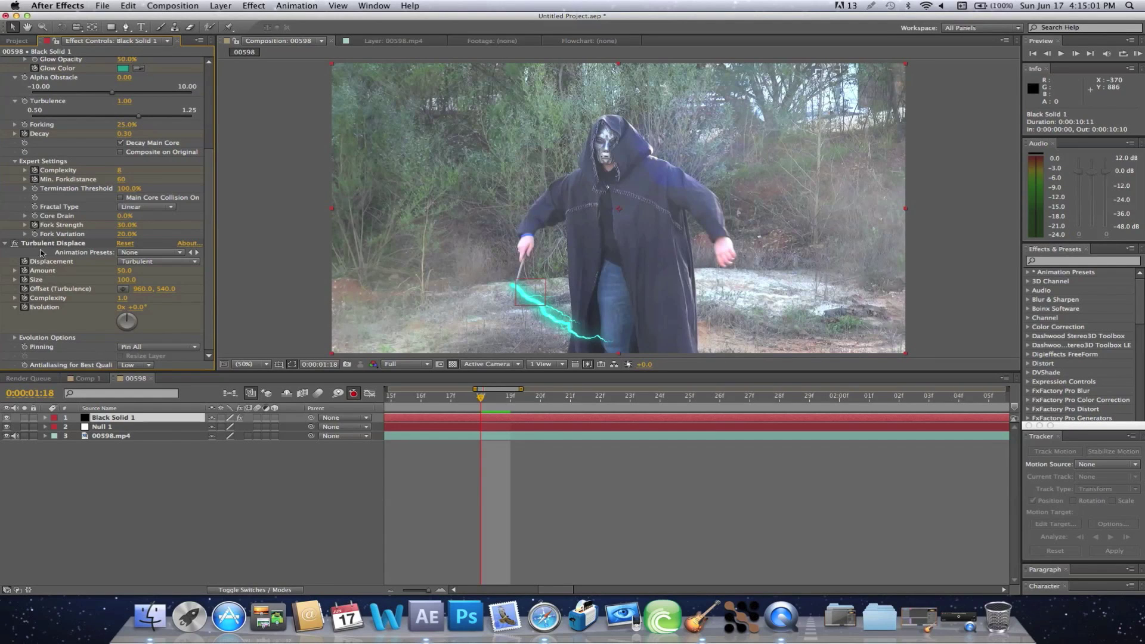
- Set the Turbulent Displace Amount to 100 and its Complexity to 5
click(126, 272)
text(100)
key(Return)
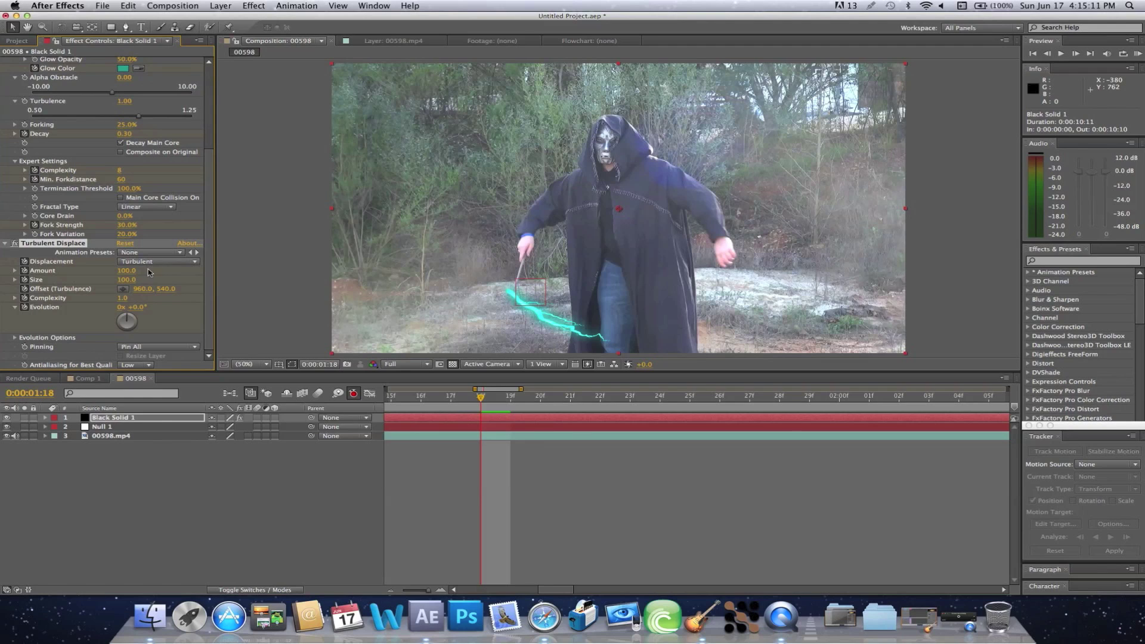
click(123, 298)
text(5)
key(Return)
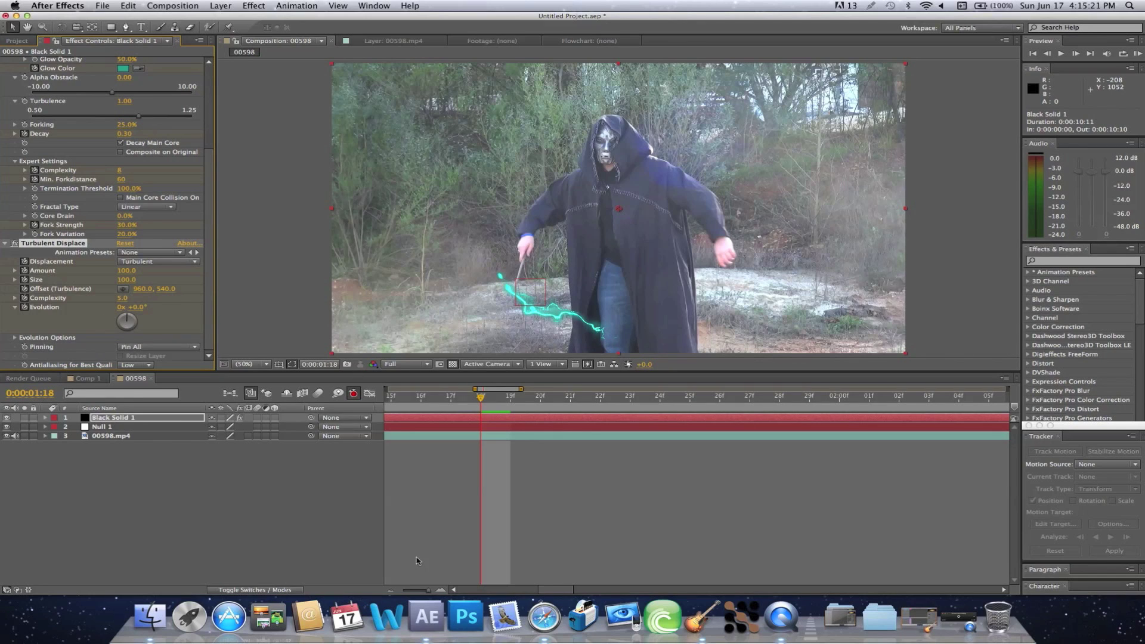
- Set the Turbulent Displace Evolution to 2 full revolutions at 0:00:01:28
click(414, 590)
mouse_move(413, 591)
mouse_down()
mouse_move(394, 594)
mouse_move(421, 590)
mouse_up()
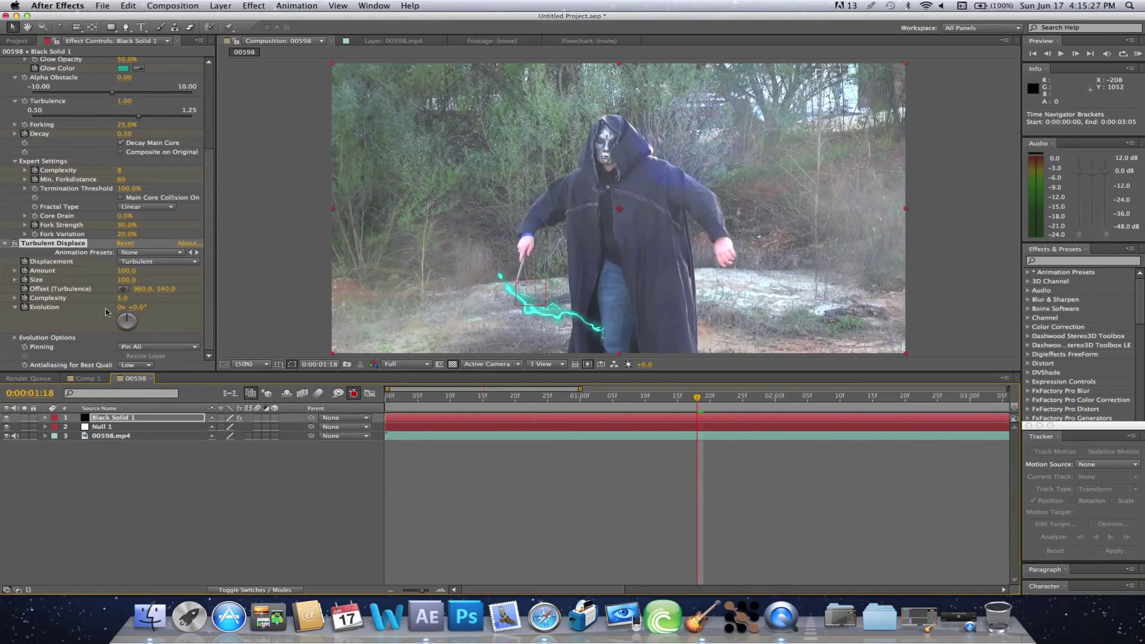
drag(417, 591, 411, 595)
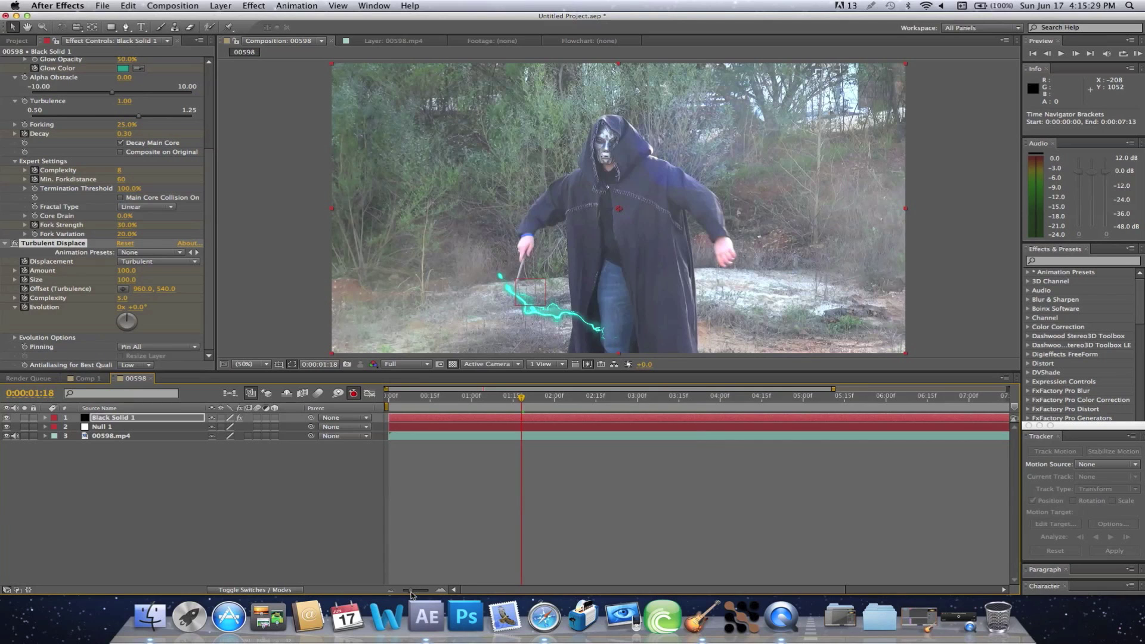
drag(530, 399, 550, 398)
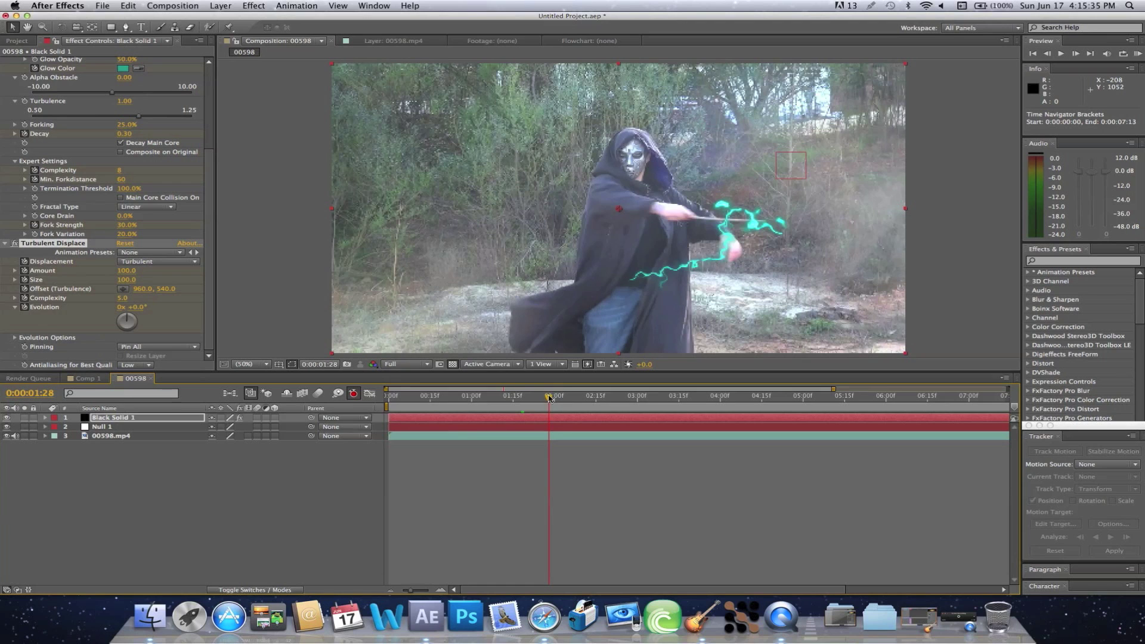
click(137, 307)
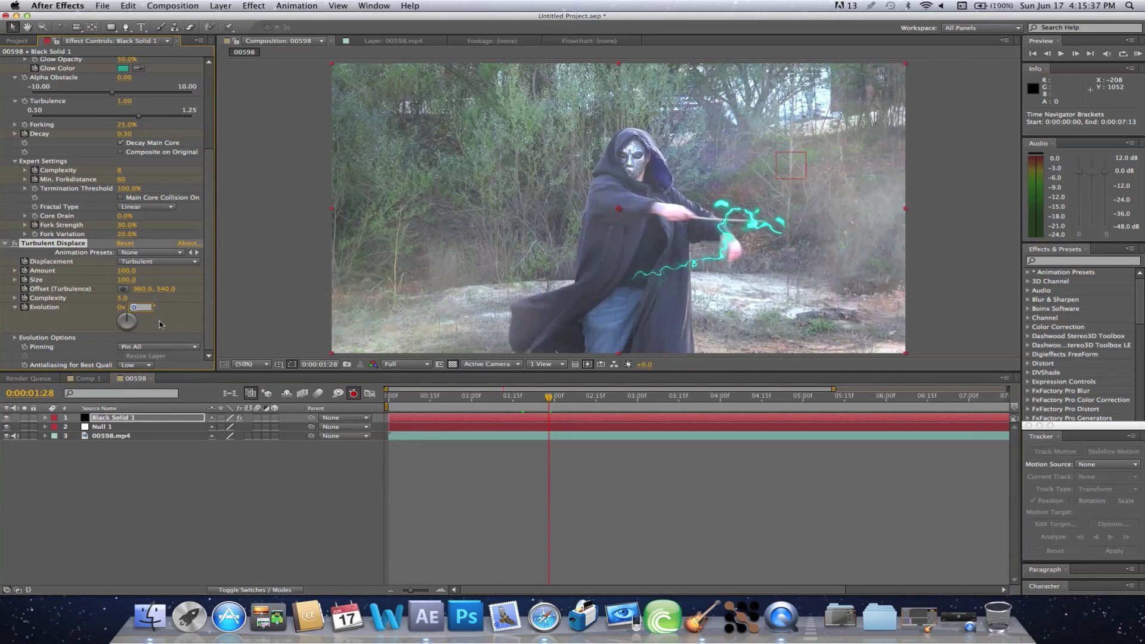
click(124, 308)
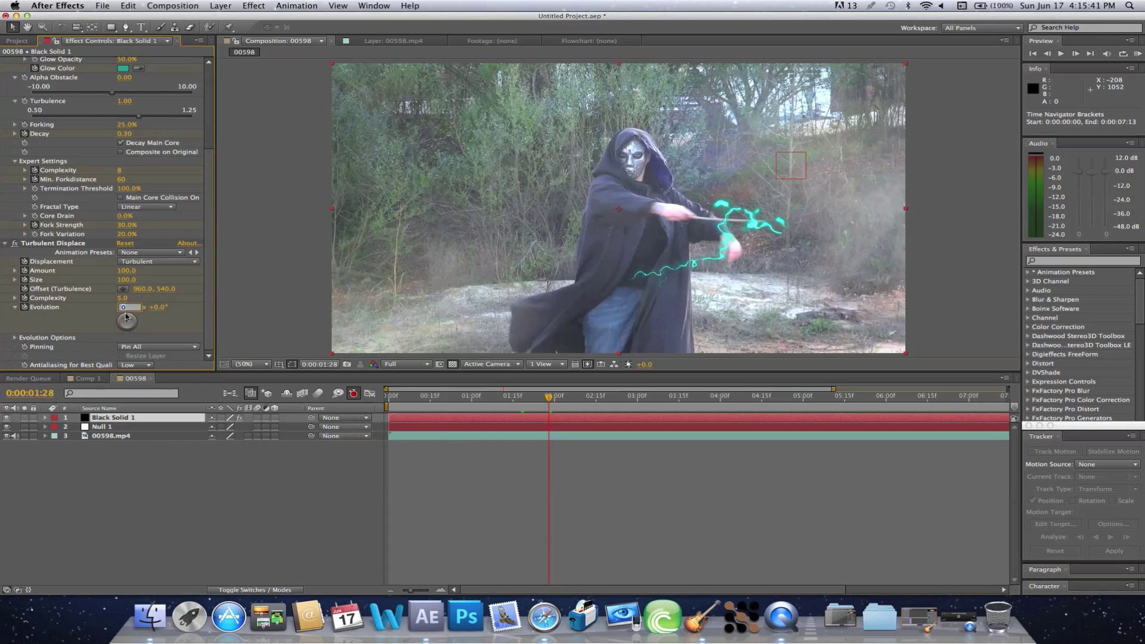
key(Return)
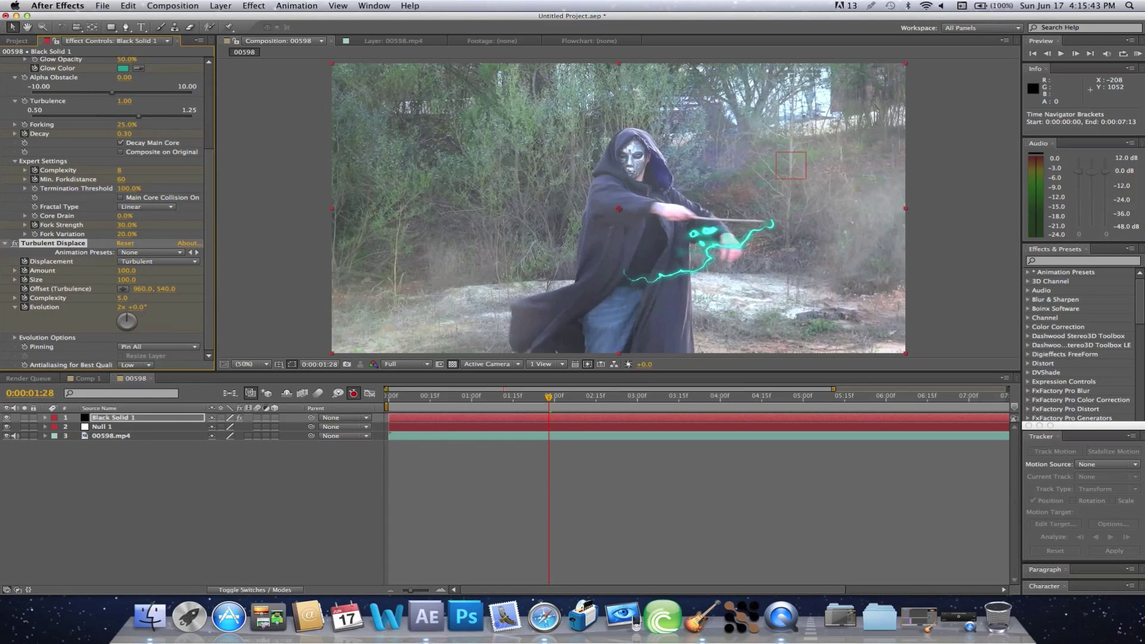
- Scrub around 0:00:01:21 to check how the Evolution animation distorts the lightning
mouse_move(550, 397)
mouse_down()
mouse_move(474, 399)
mouse_move(531, 400)
mouse_up()
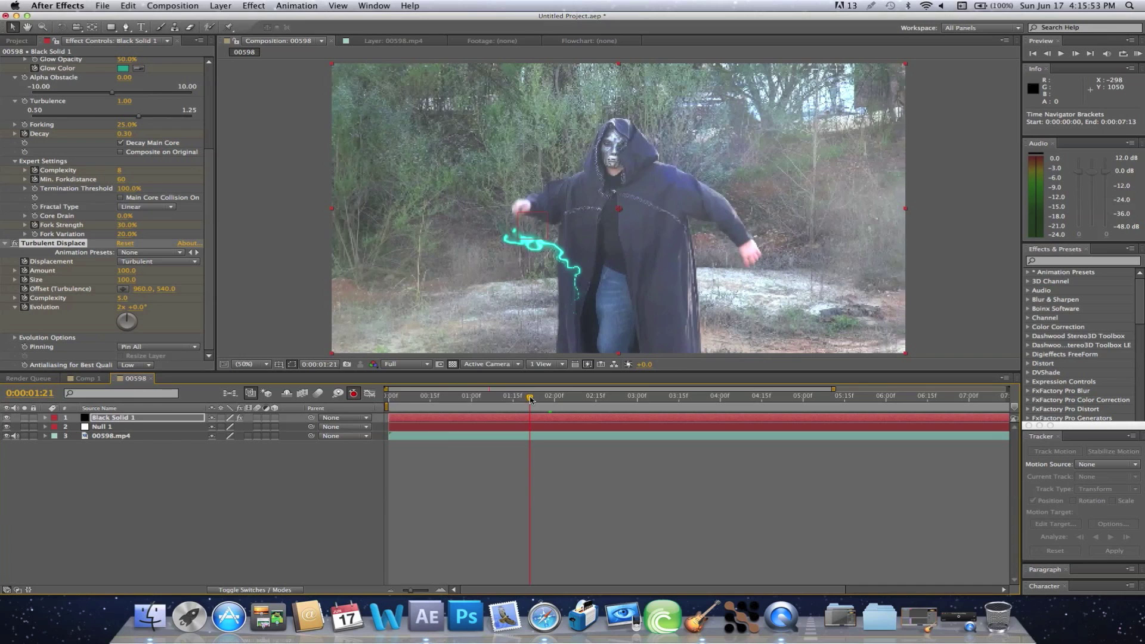
click(136, 308)
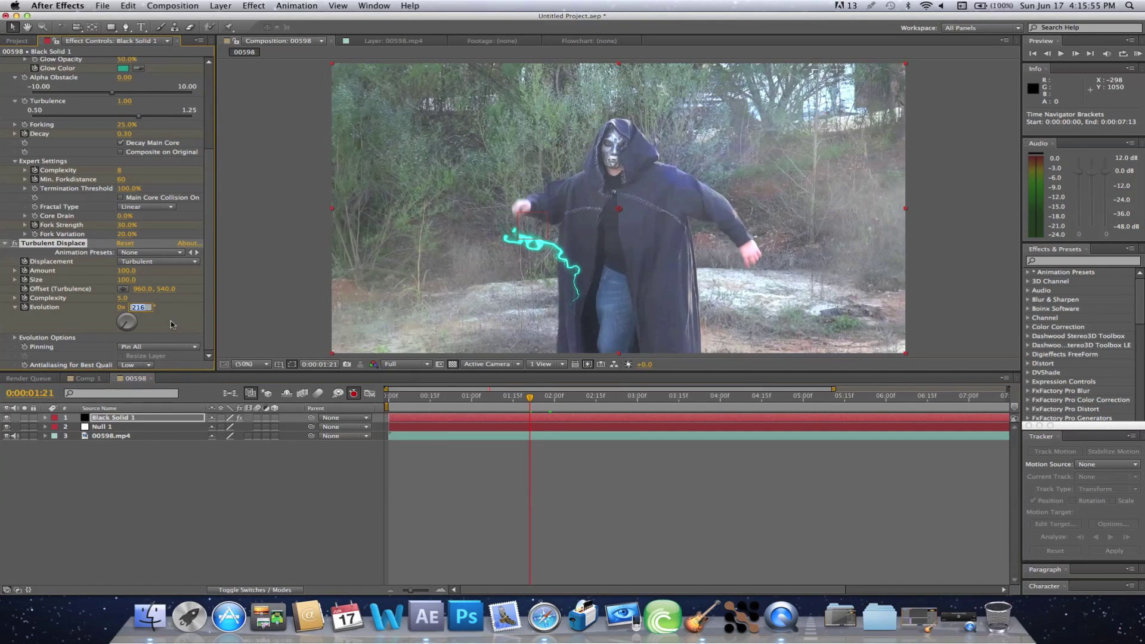
click(172, 325)
click(541, 399)
mouse_move(541, 398)
mouse_down()
mouse_move(557, 398)
mouse_move(519, 399)
mouse_move(529, 398)
mouse_up()
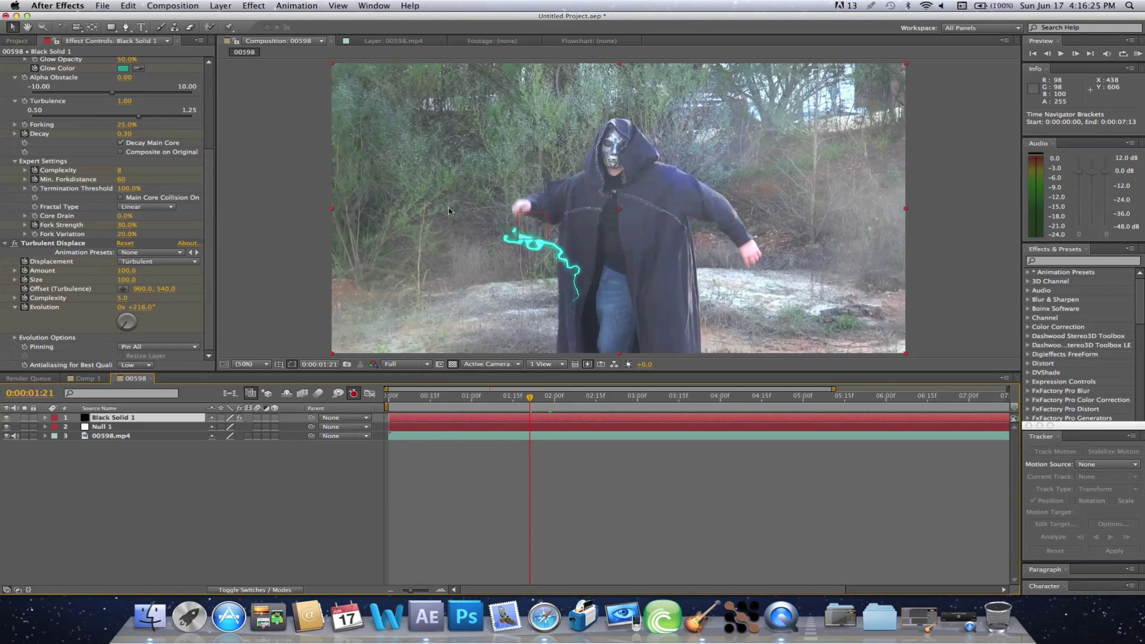
- Apply the Liquify effect to Black Solid 1
click(253, 6)
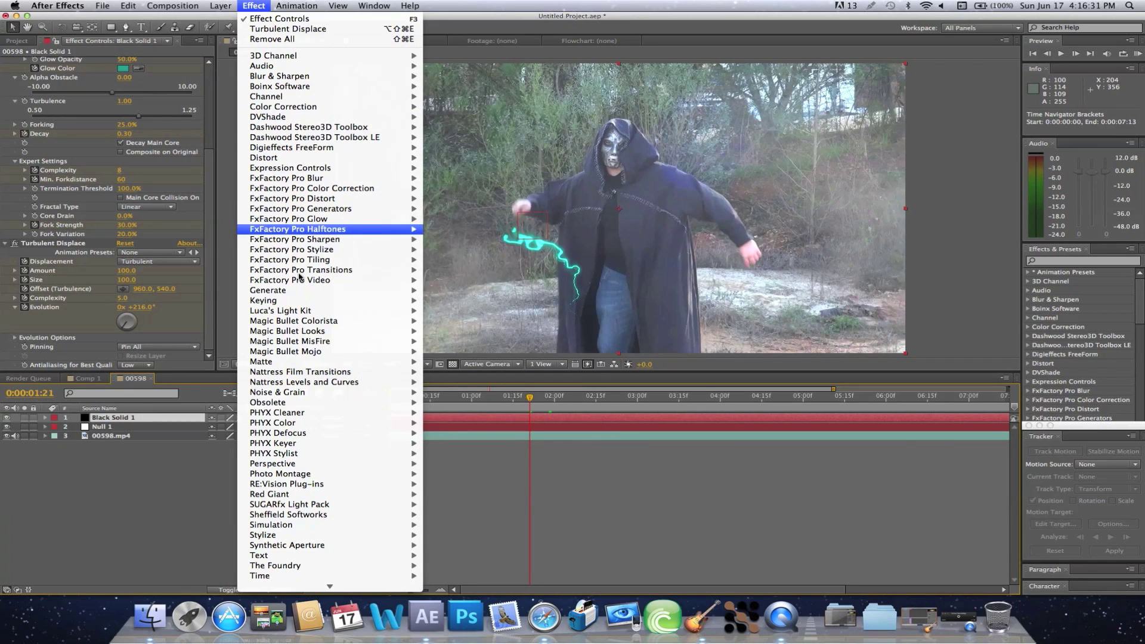
mouse_move(299, 160)
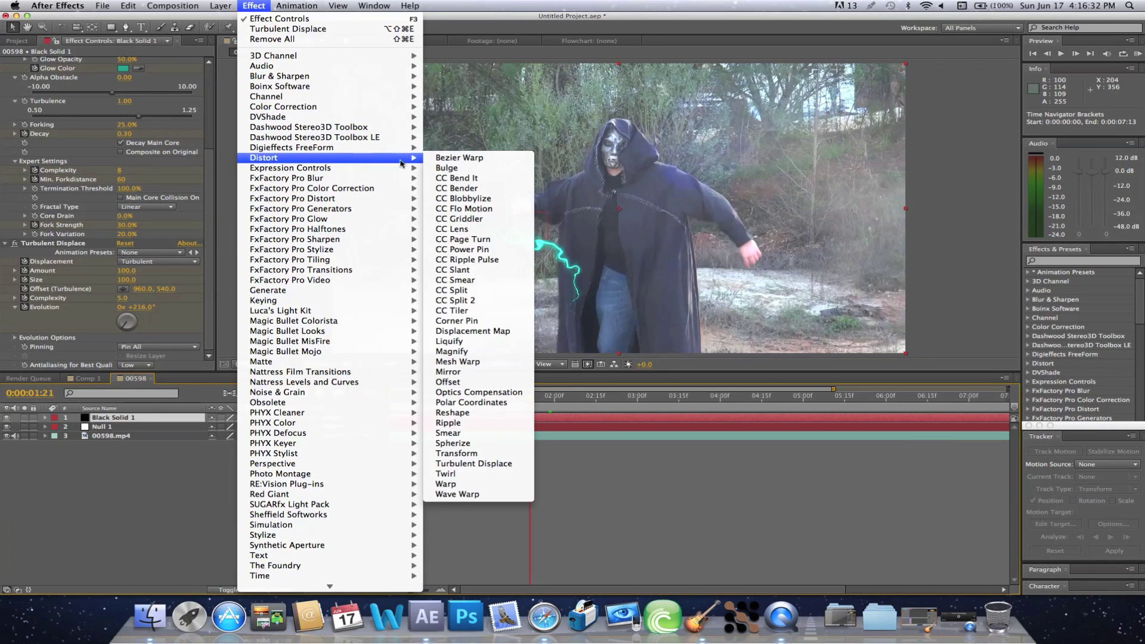
click(464, 344)
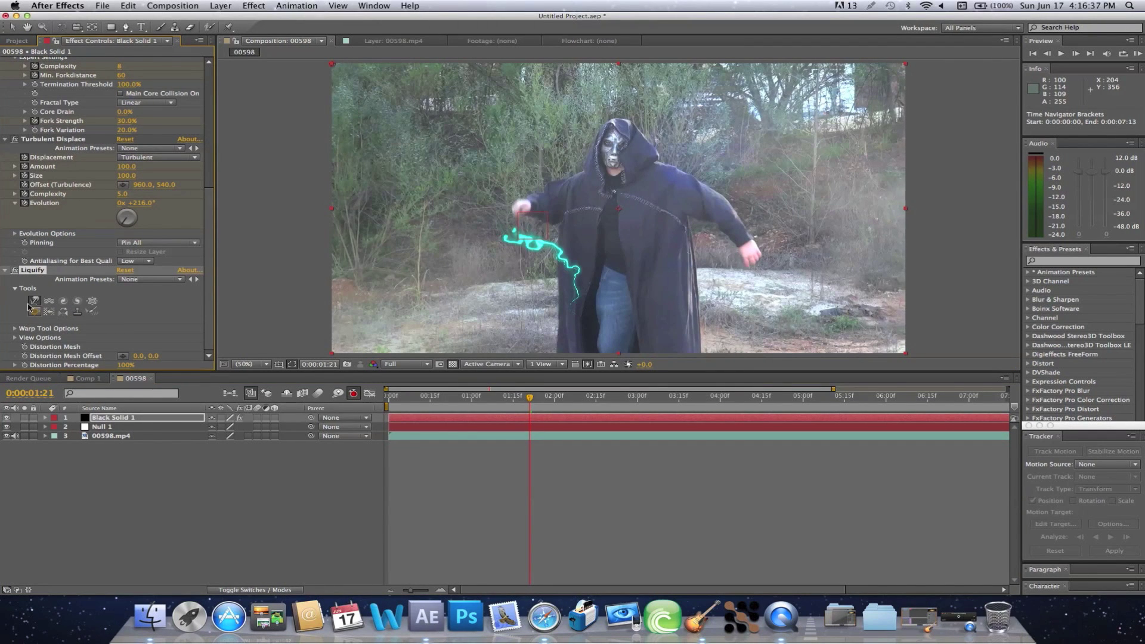
- Enable keyframing for Liquify's Distortion Mesh at 0:00:01:19
drag(528, 405, 514, 404)
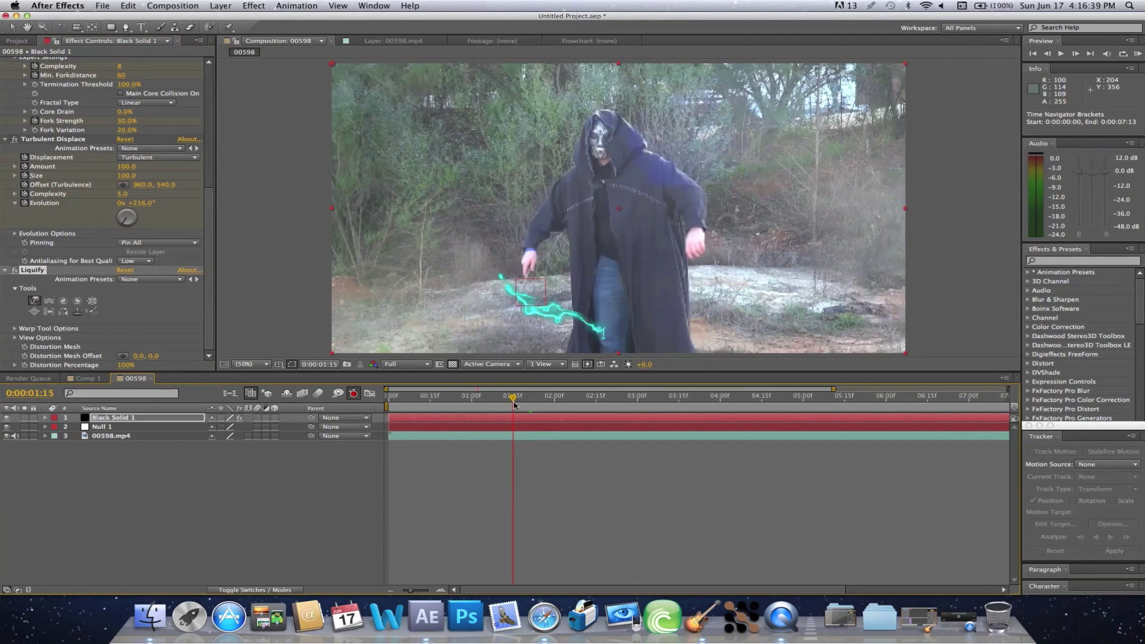
key(Page_Up)
key(Page_Up)
key(Page_Up)
key(Page_Up)
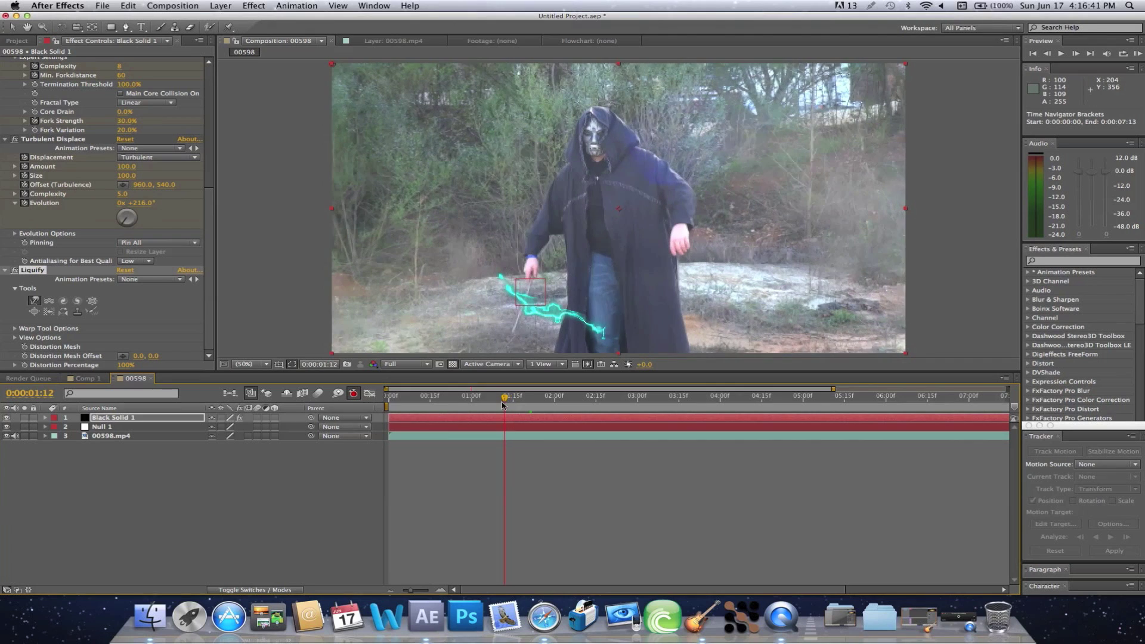
drag(518, 405, 521, 407)
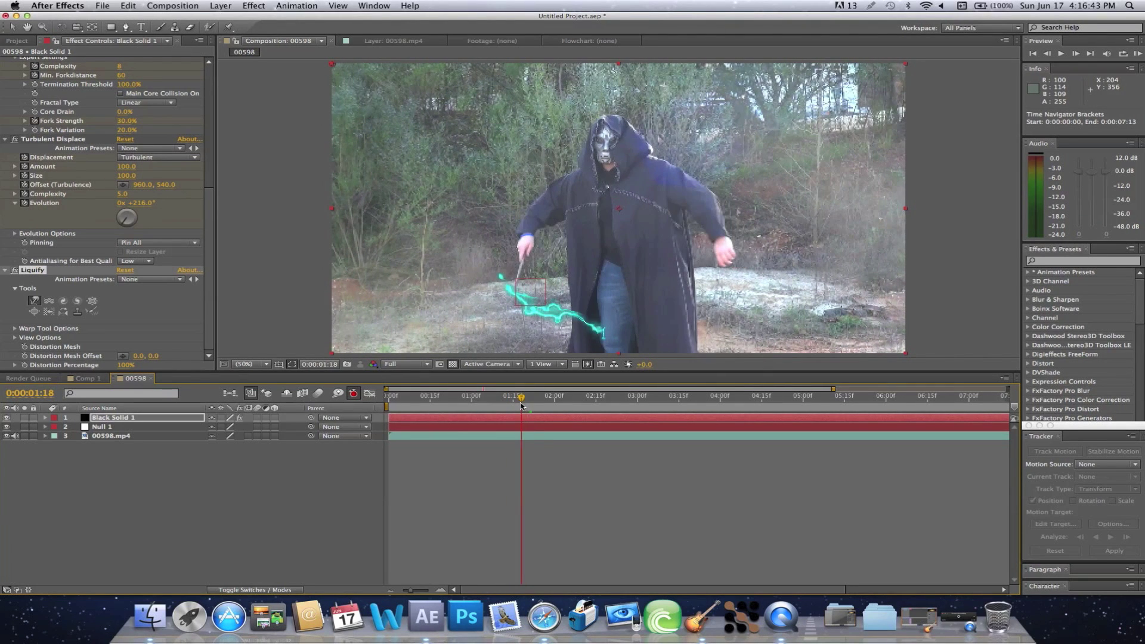
key(Page_Down)
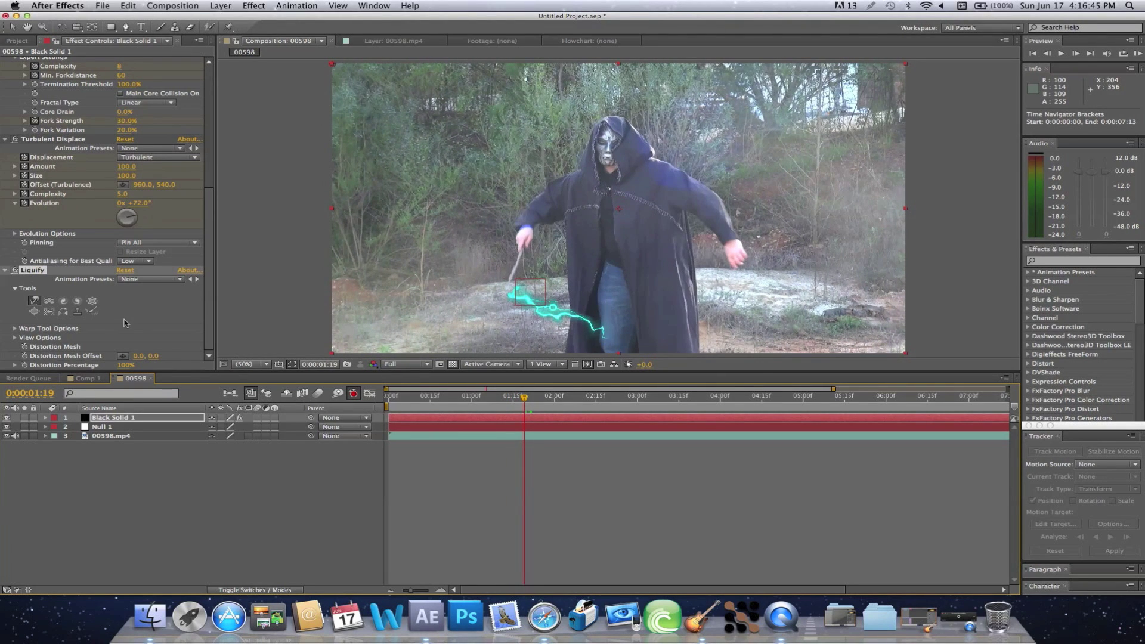
click(25, 348)
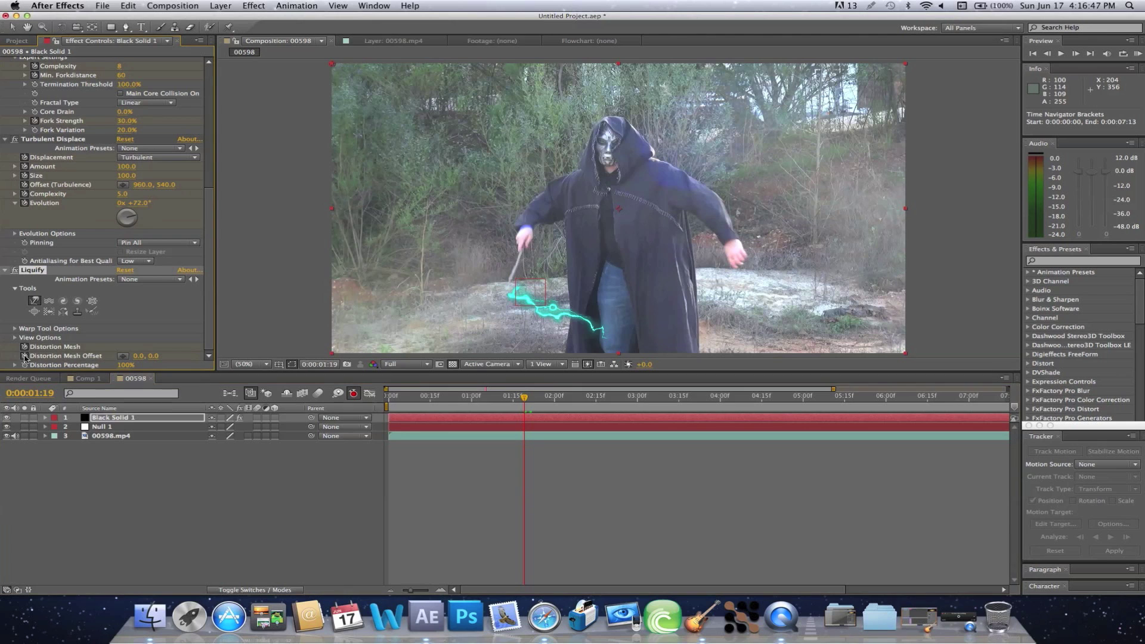
- Set Liquify's Distortion Percentage to 0% at 0:00:01:19
drag(529, 397, 547, 398)
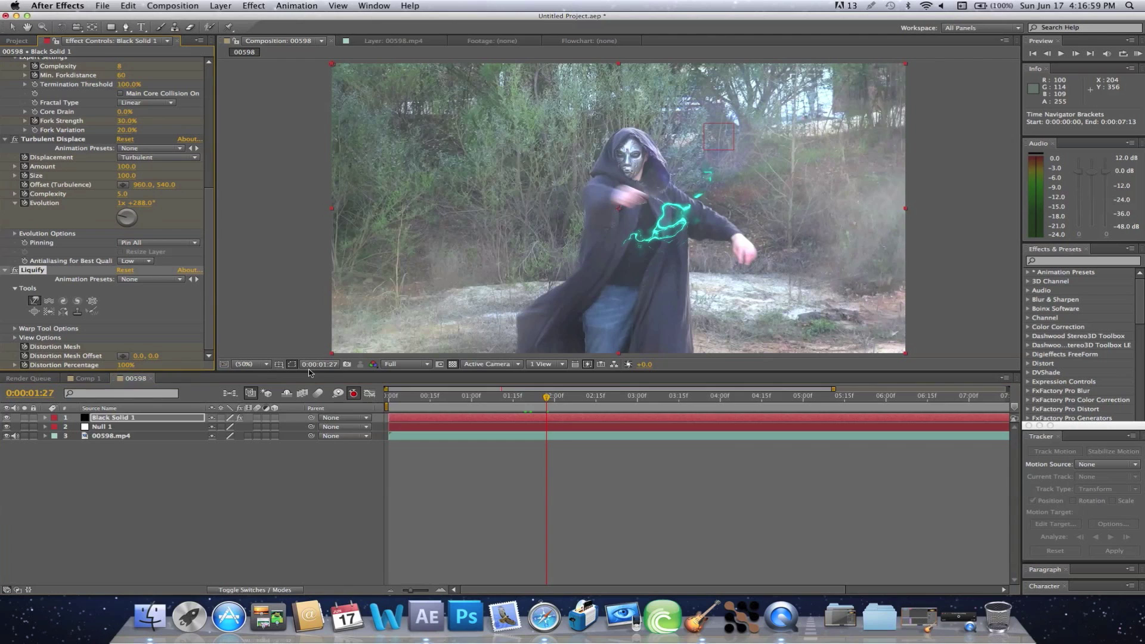
click(513, 398)
drag(513, 400, 525, 401)
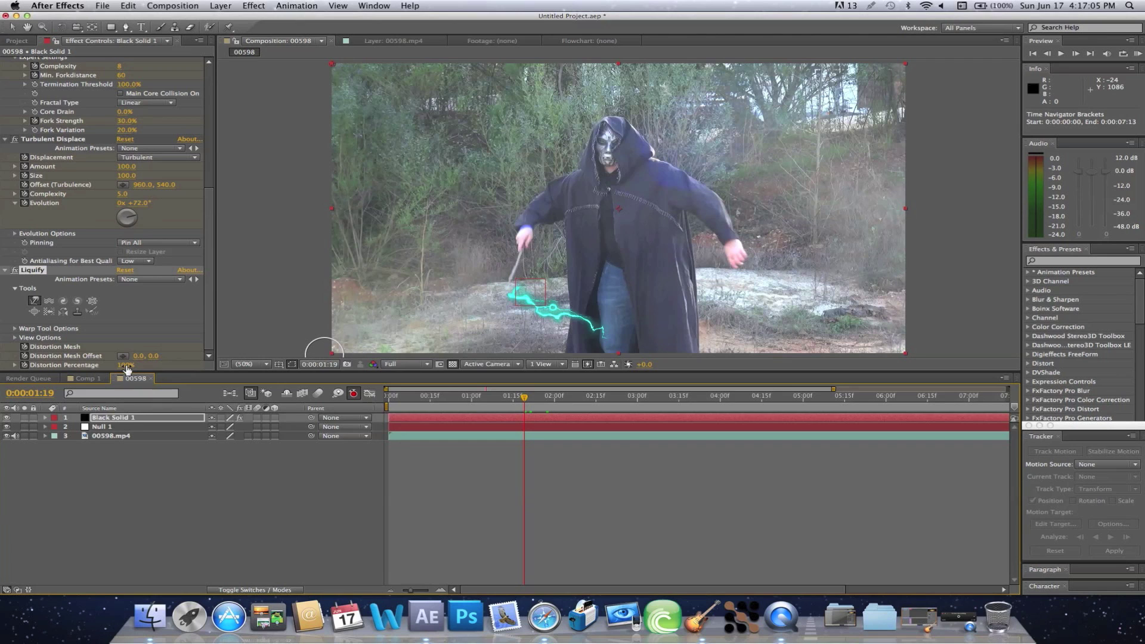
drag(126, 368, 99, 365)
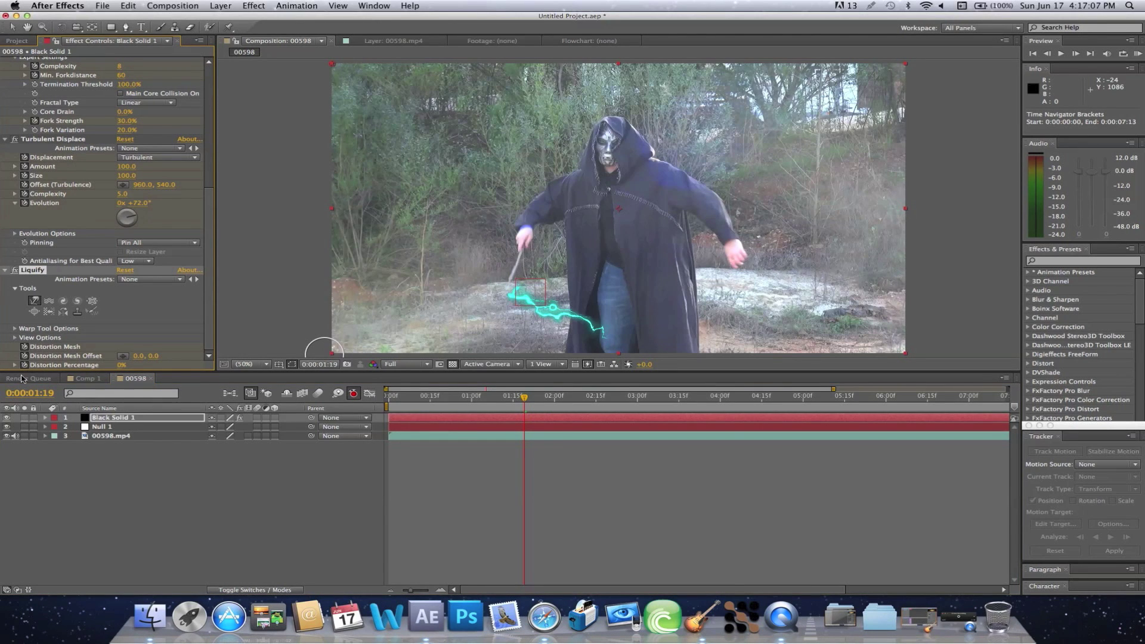
- Set Liquify's Distortion Percentage to 100% at 0:00:01:27
drag(540, 399, 548, 401)
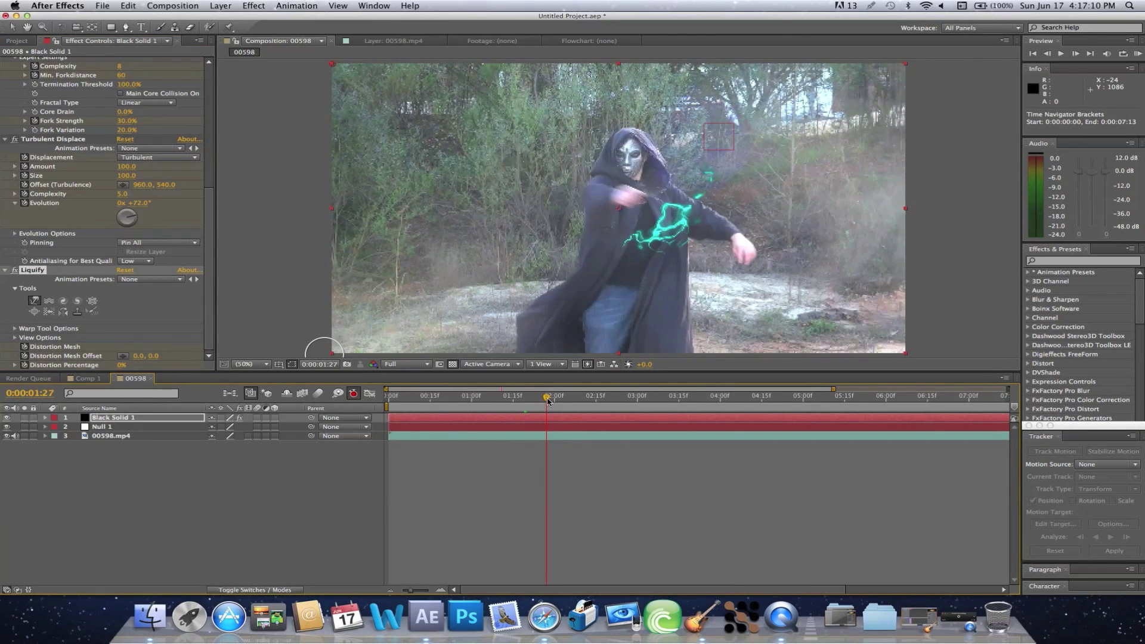
click(122, 366)
drag(120, 364, 211, 365)
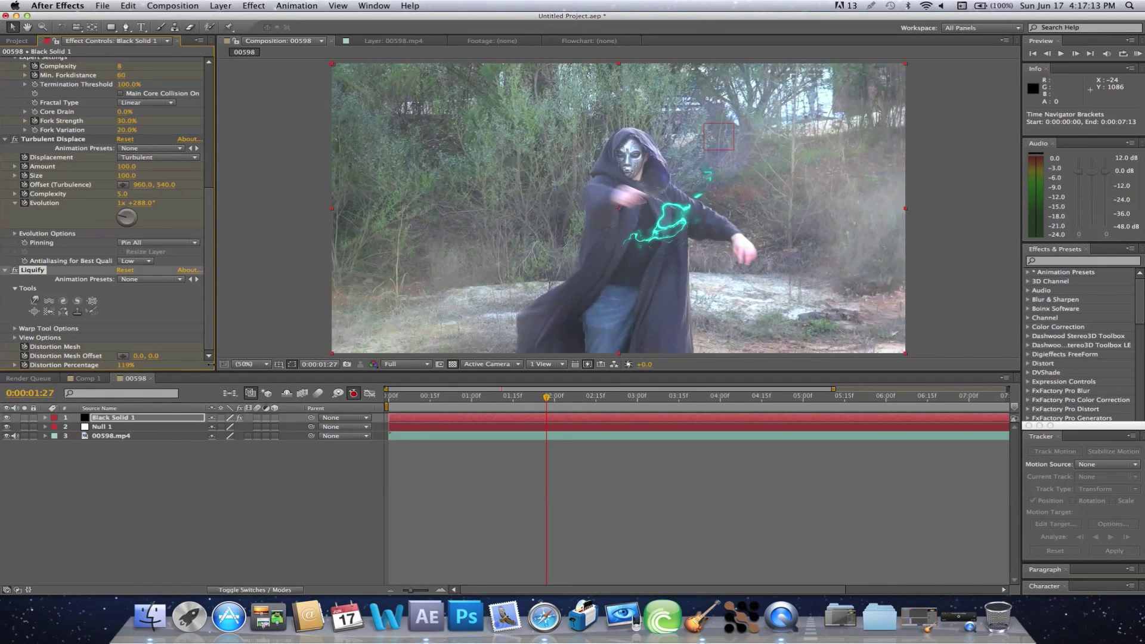
click(125, 366)
text(100)
key(Return)
- Activate Liquify's Warp tool at 0:00:01:24 with a Brush Pressure of 87
drag(546, 398, 536, 399)
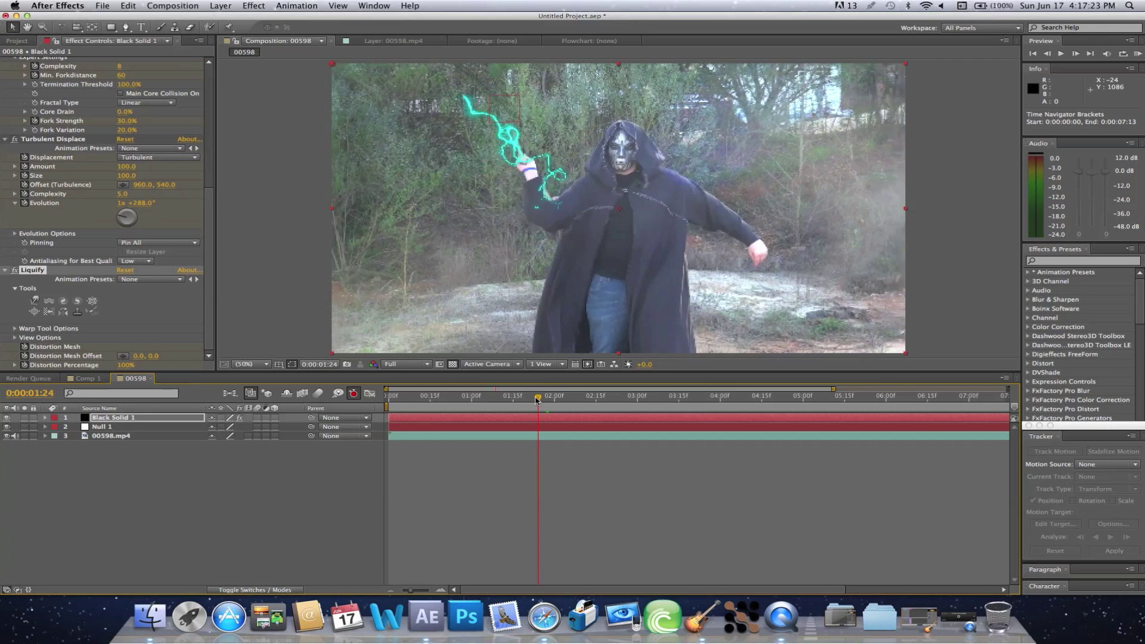
click(35, 300)
click(37, 301)
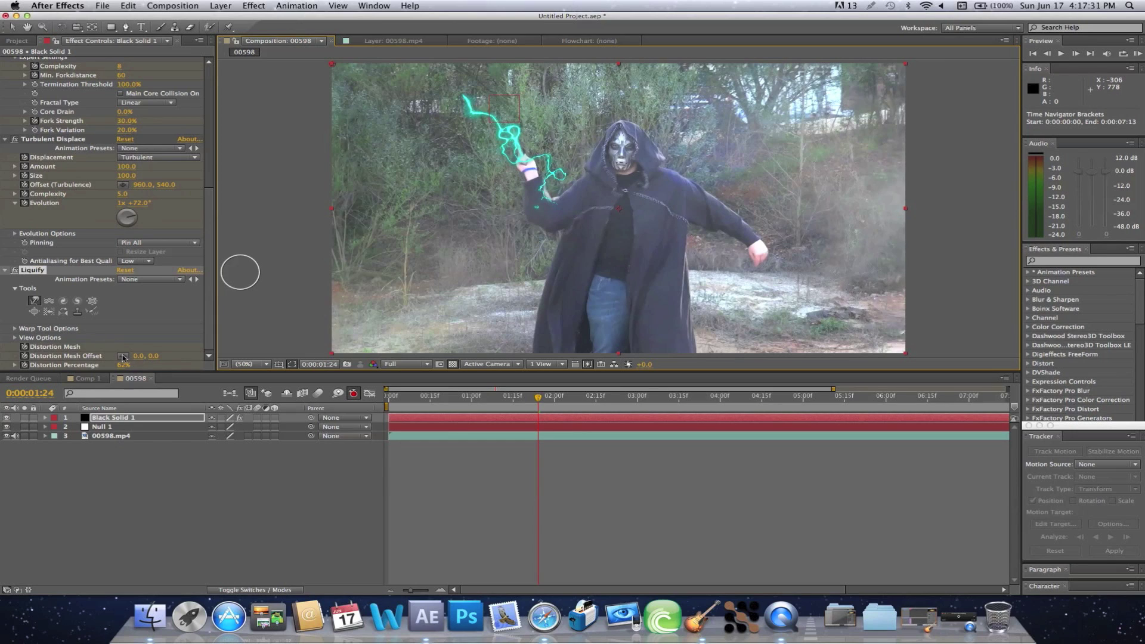
click(16, 328)
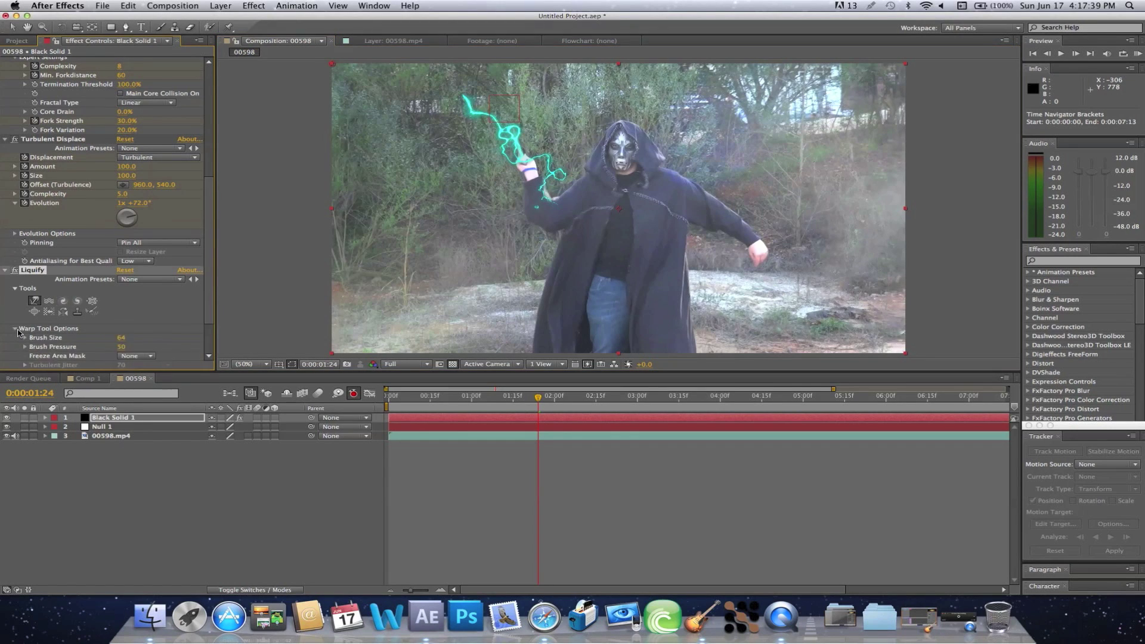
scroll(111, 319, down, 1)
click(133, 327)
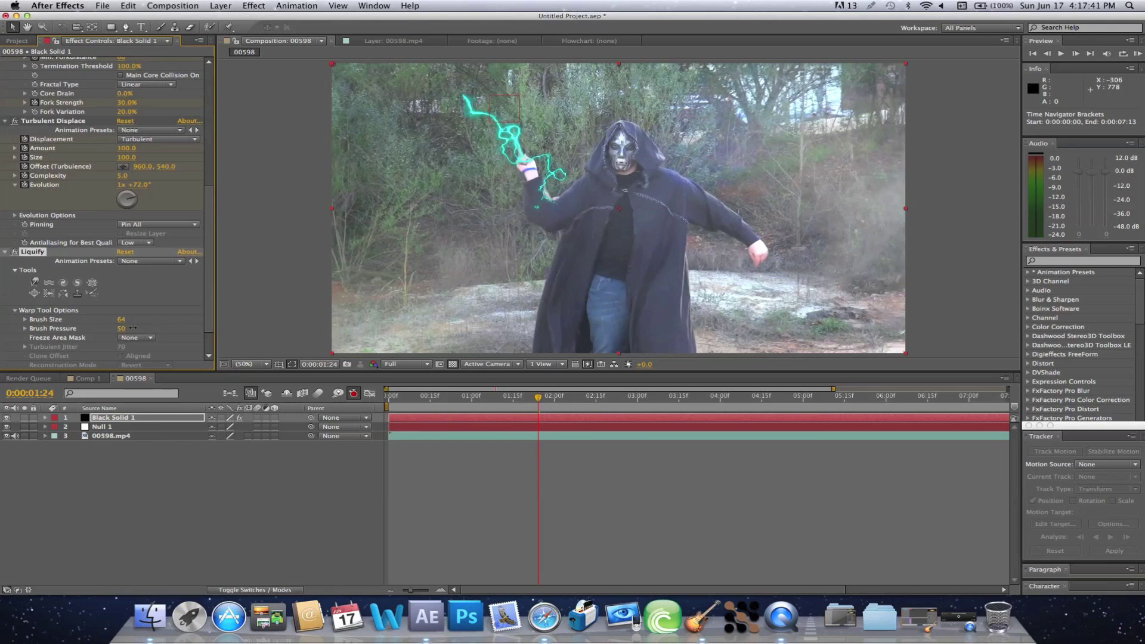
drag(316, 328, 350, 328)
click(32, 282)
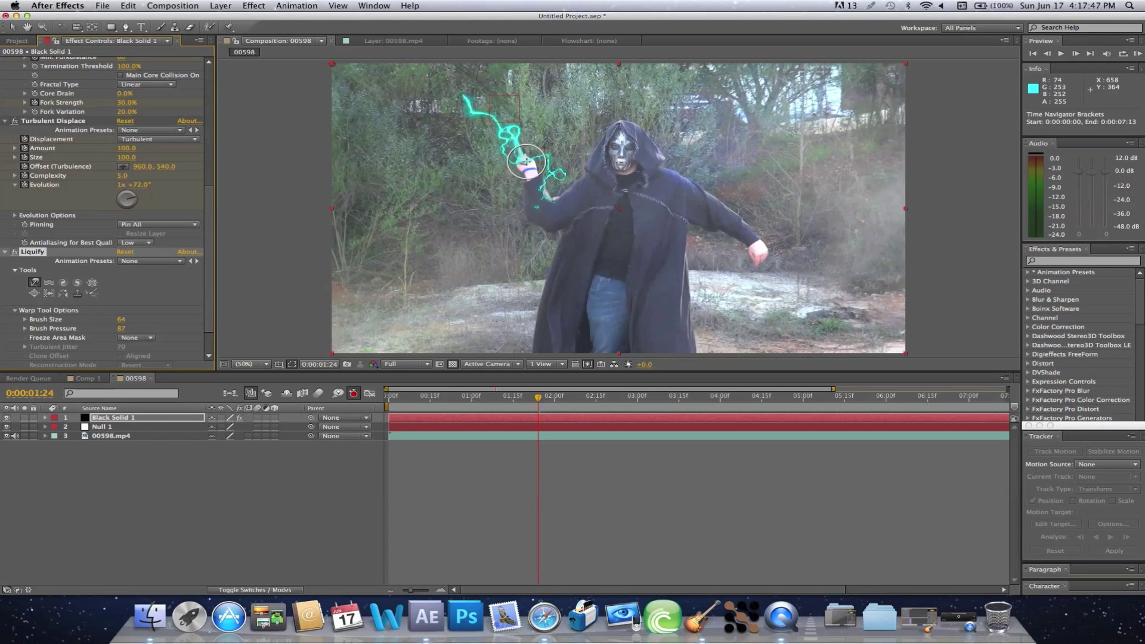
- Warp the lightning upward around the wand and raised hand at 0:00:01:24 with several Liquify strokes
drag(523, 162, 540, 88)
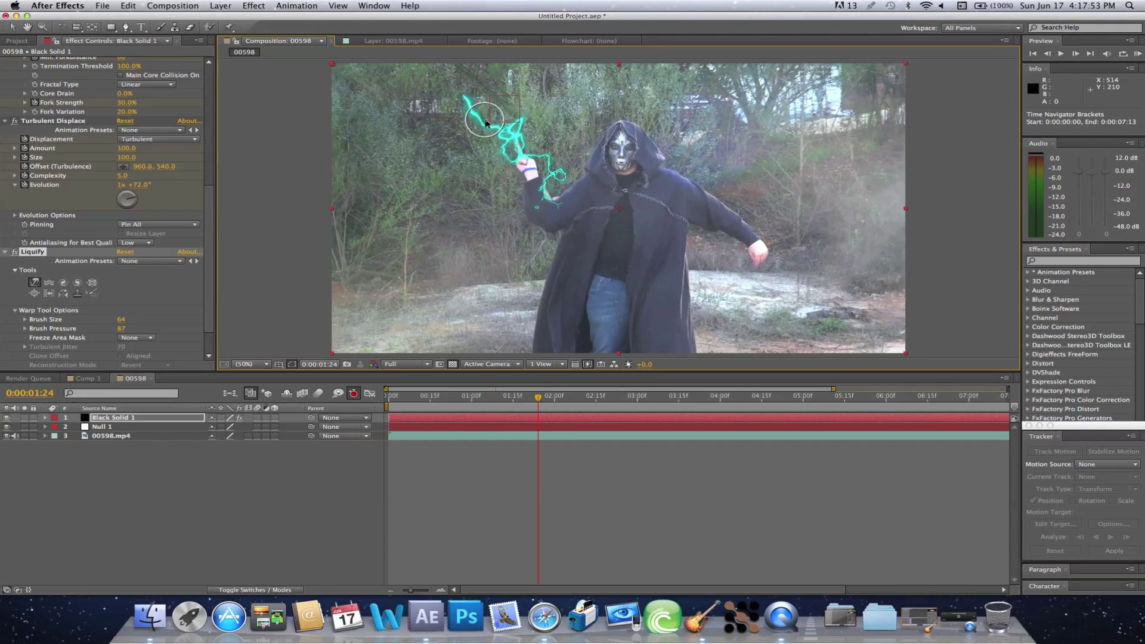
drag(487, 119, 485, 121)
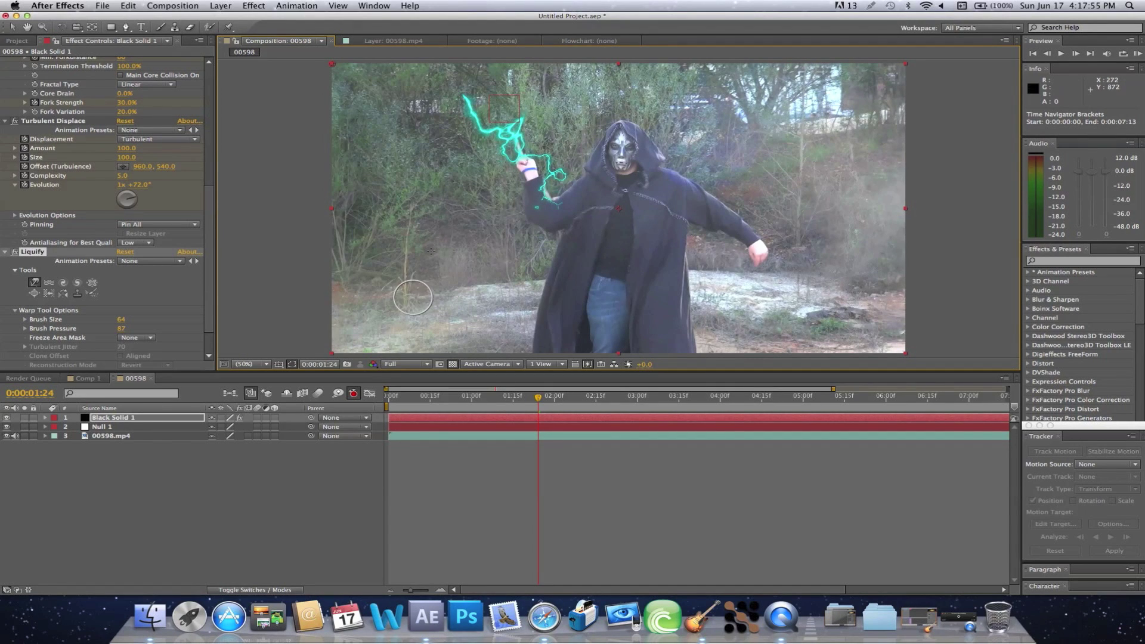
drag(497, 167, 535, 113)
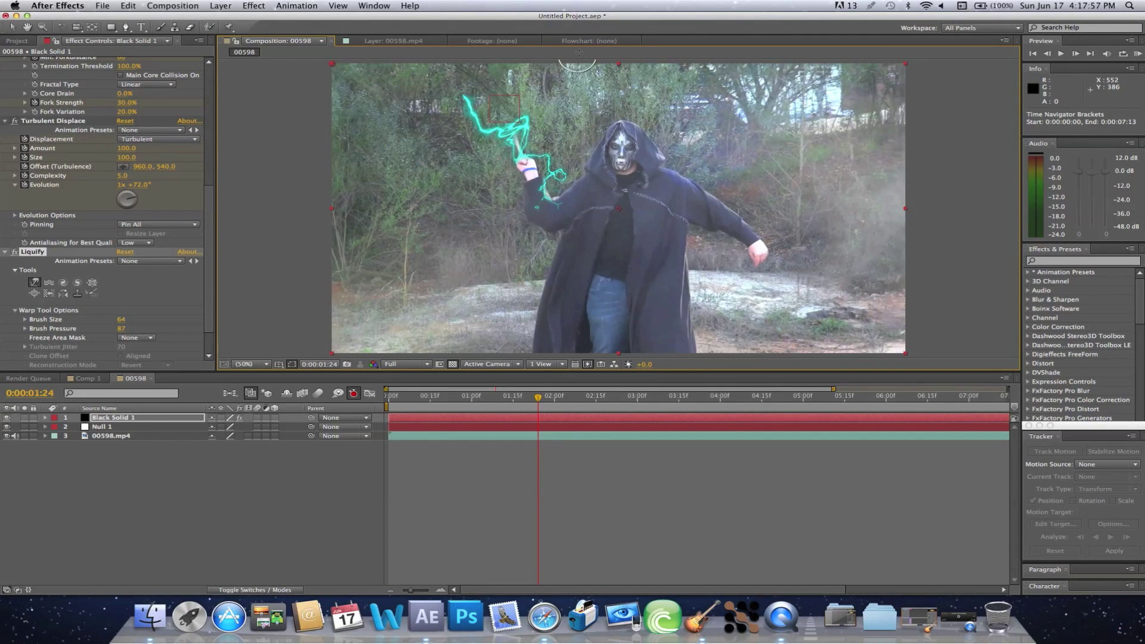
drag(538, 179, 552, 142)
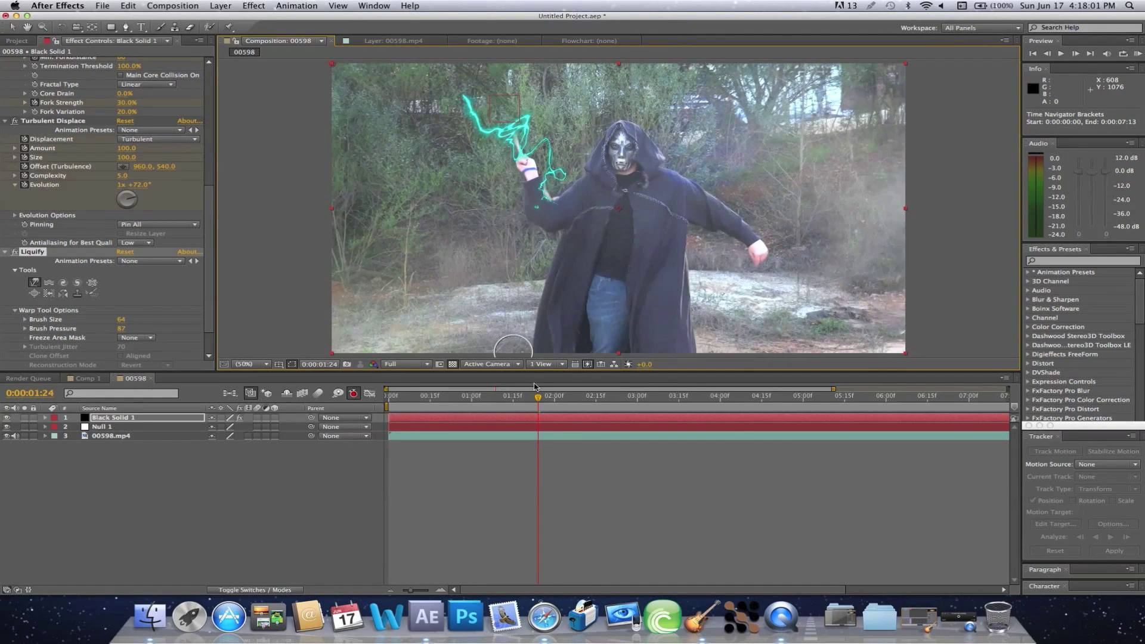
- Warp the lightning's outer end at 0:00:01:22 with the Liquify Brush Pressure set to 100
drag(536, 401, 531, 402)
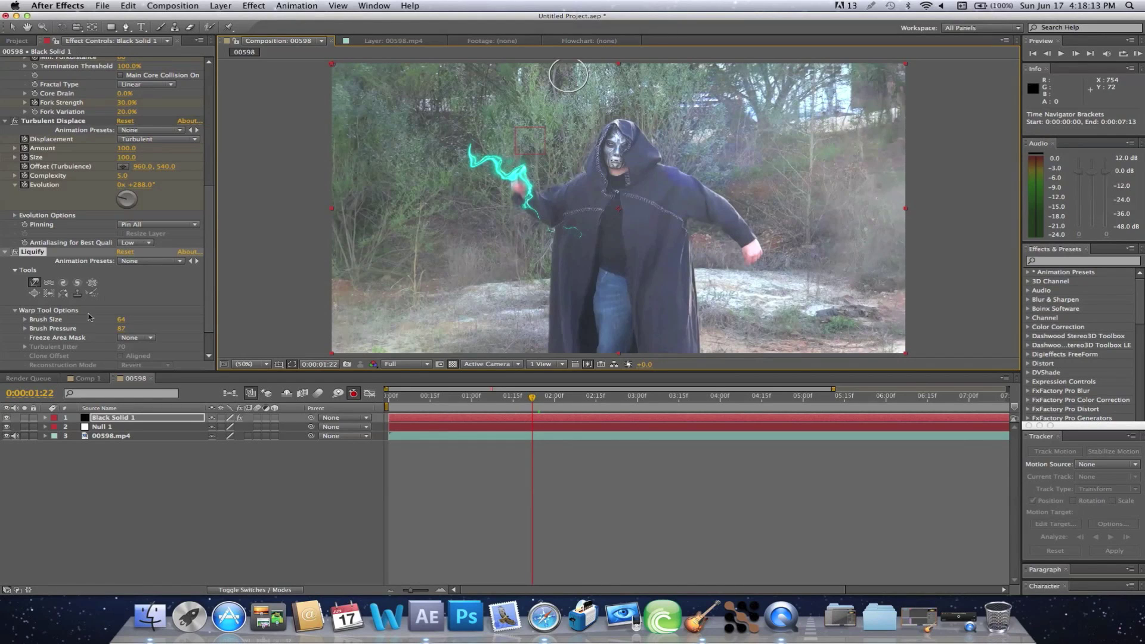
drag(123, 328, 200, 323)
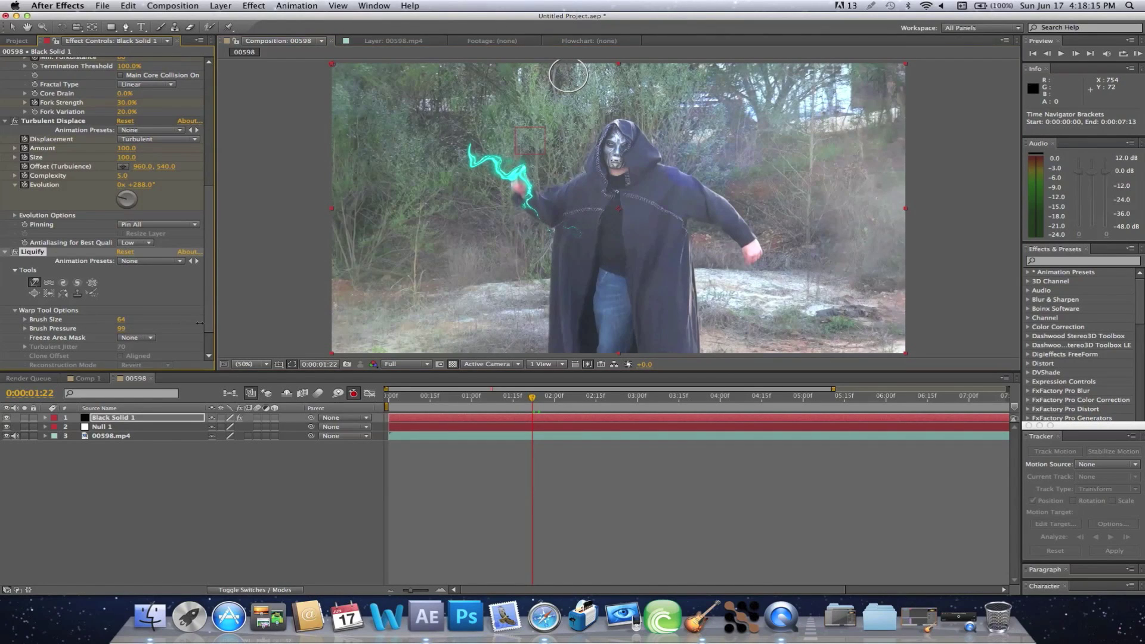
click(518, 194)
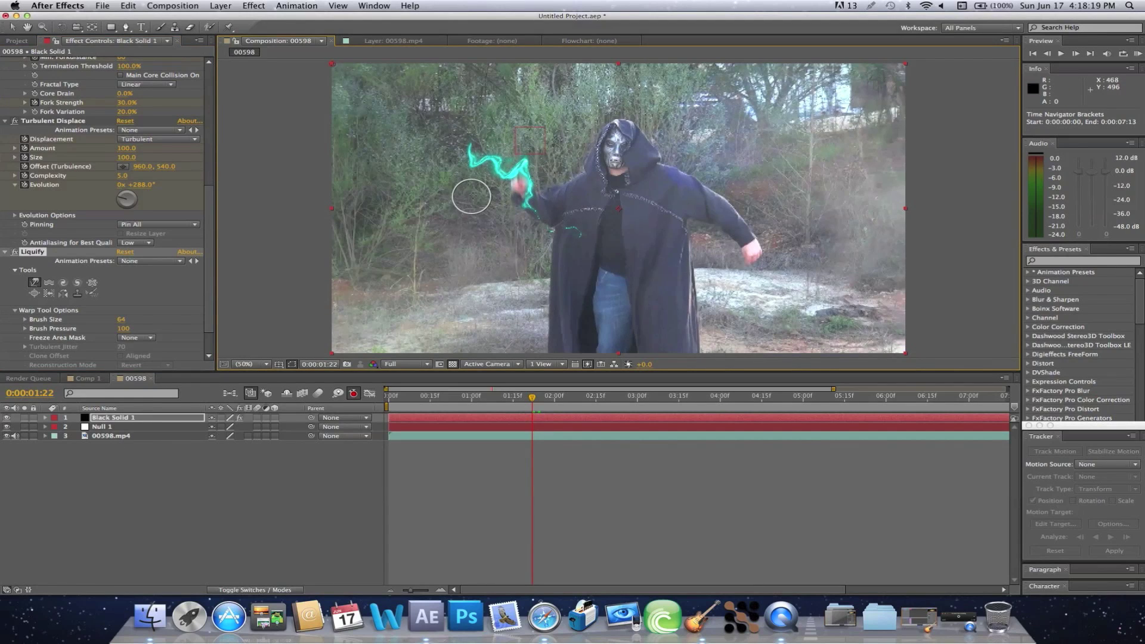
drag(476, 193, 512, 112)
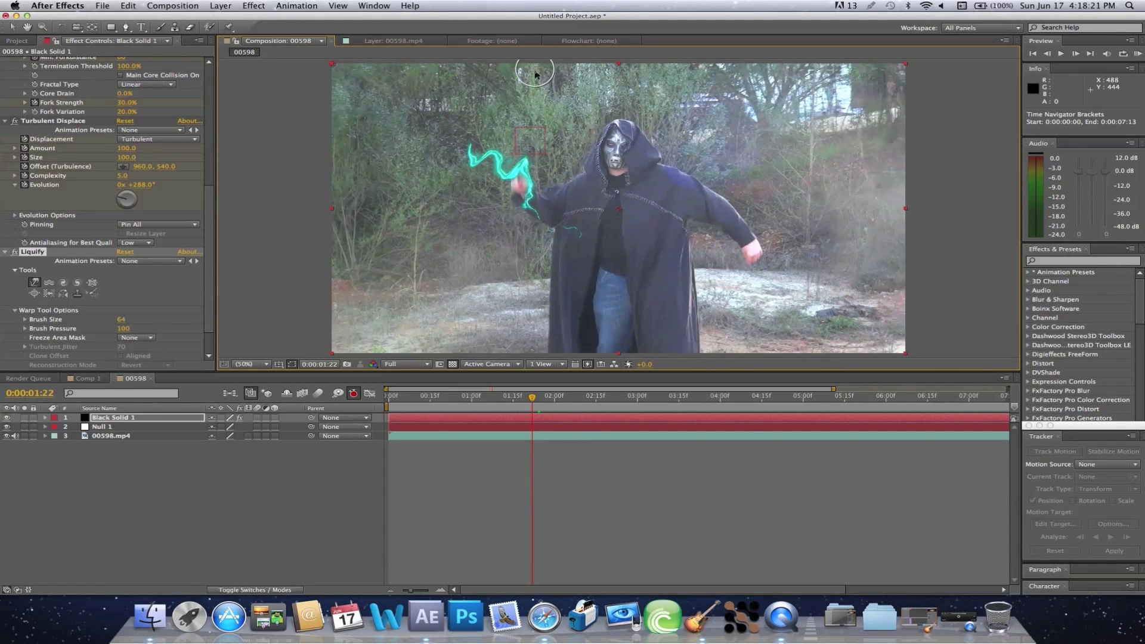
drag(477, 181, 476, 171)
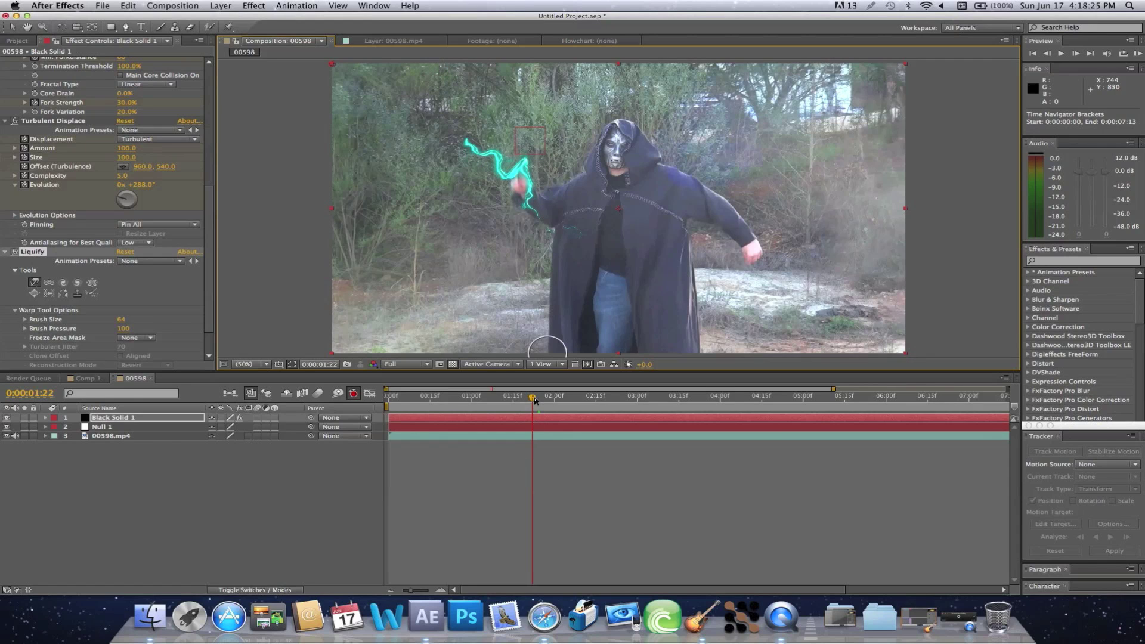
- Warp the lightning below and beside the wand hand at 0:00:01:26, undoing the last stroke on its upper curl
drag(532, 397, 546, 400)
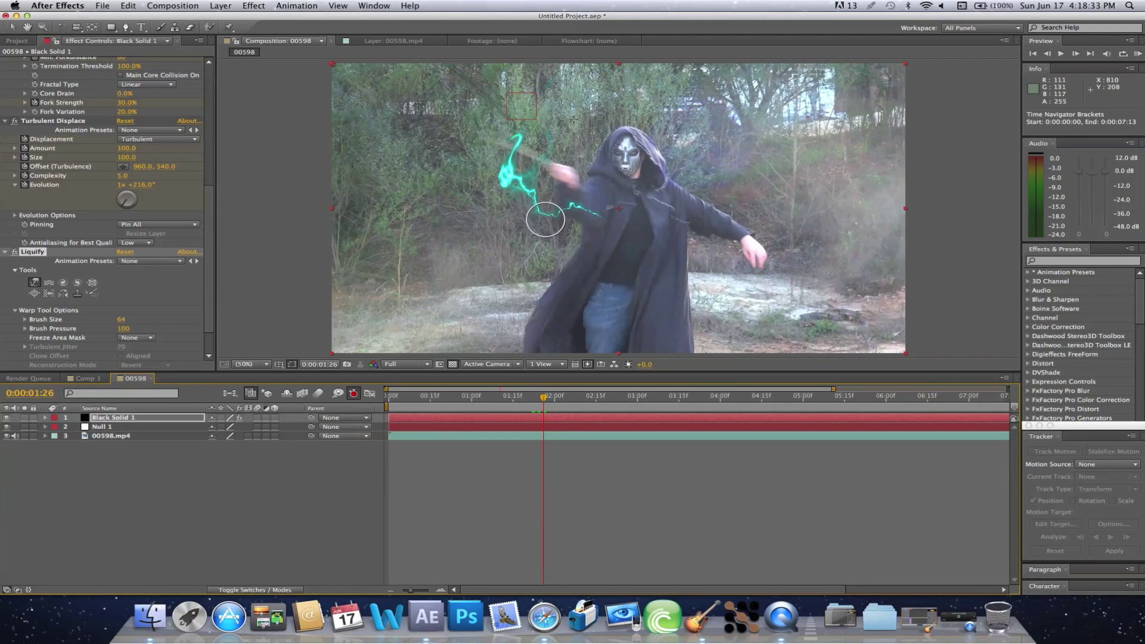
drag(547, 210, 556, 184)
mouse_move(545, 231)
mouse_down()
mouse_move(559, 153)
mouse_move(513, 245)
mouse_move(499, 230)
mouse_move(527, 151)
mouse_move(532, 179)
mouse_move(578, 229)
mouse_move(593, 197)
mouse_up()
drag(521, 157, 516, 124)
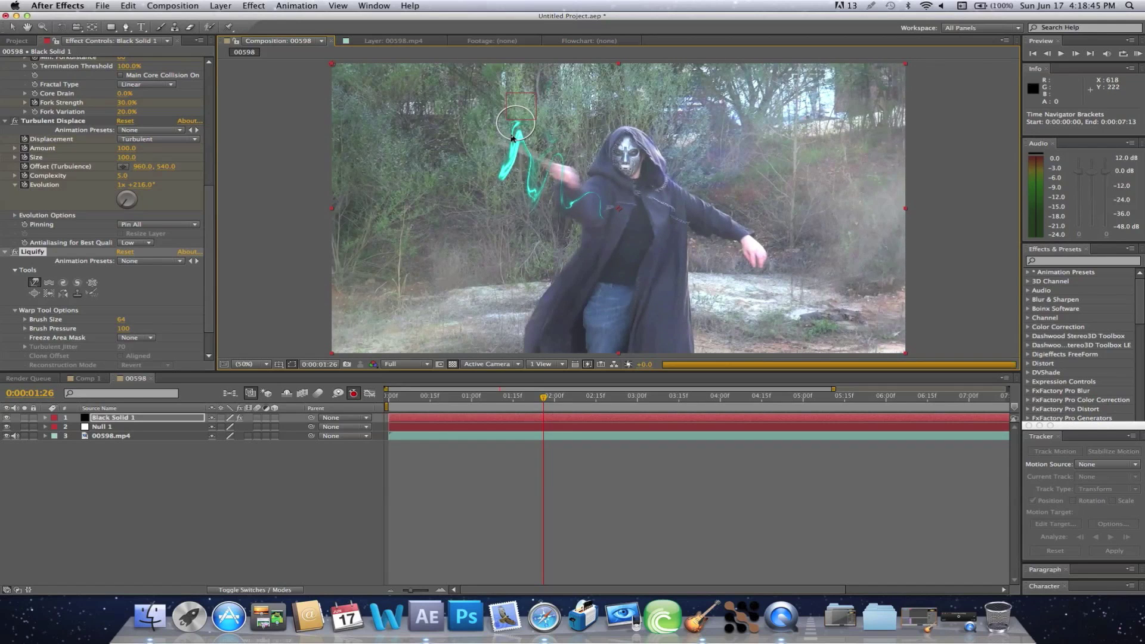
click(129, 6)
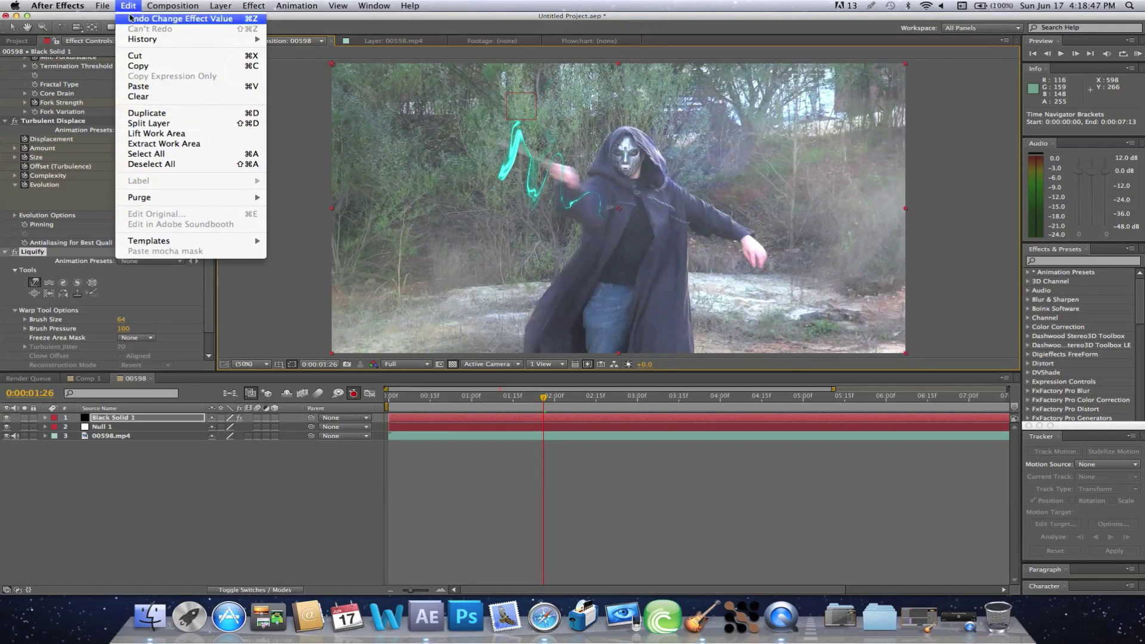
click(179, 18)
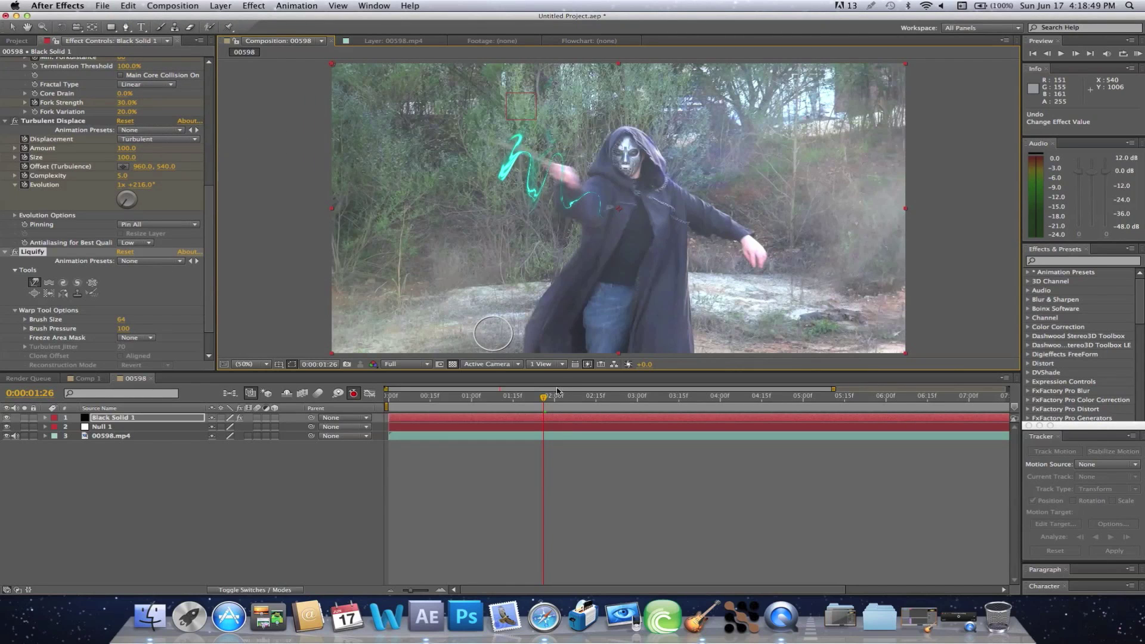
- Return to 0:00:01:24 and collapse the Advanced Lightning, Turbulent Displace and Liquify settings
click(550, 406)
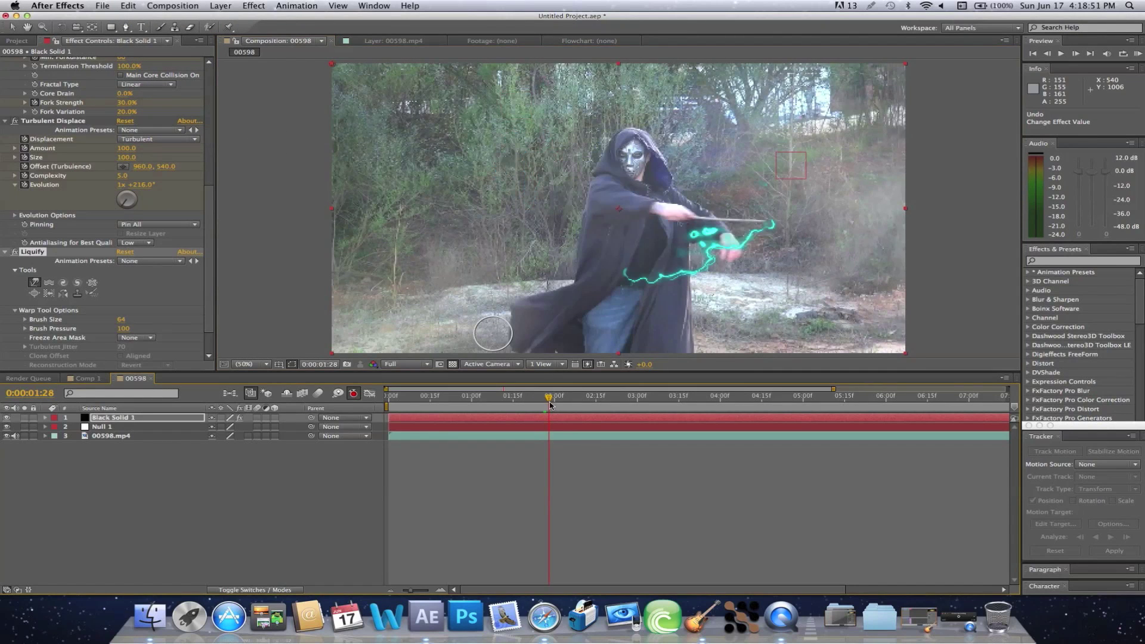
drag(549, 406, 538, 405)
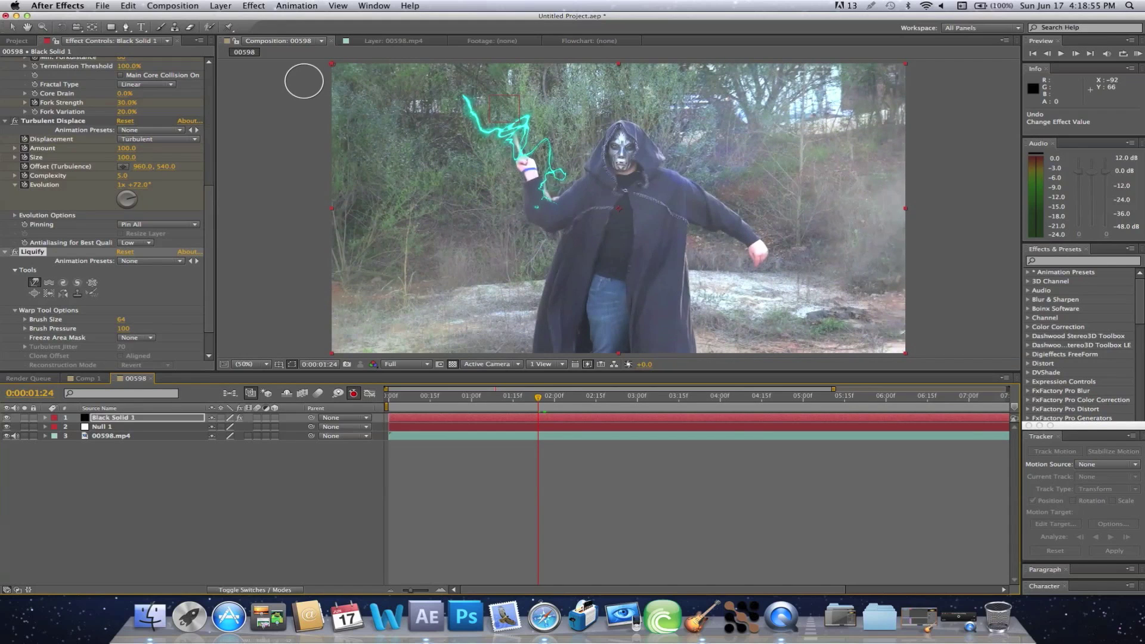
scroll(13, 156, up, 10)
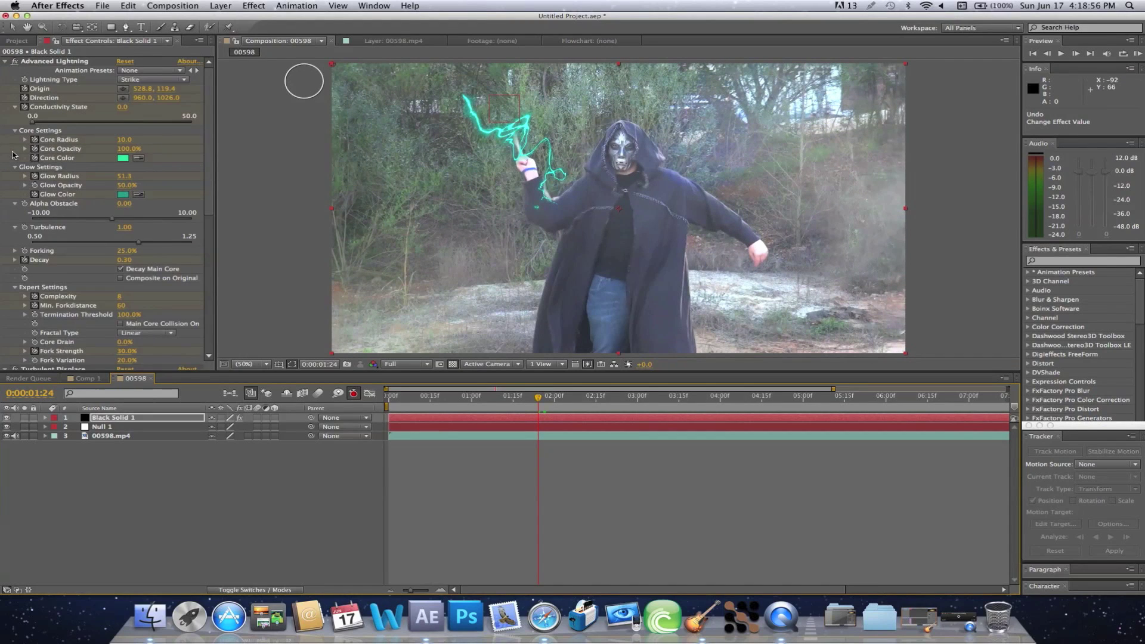
click(5, 61)
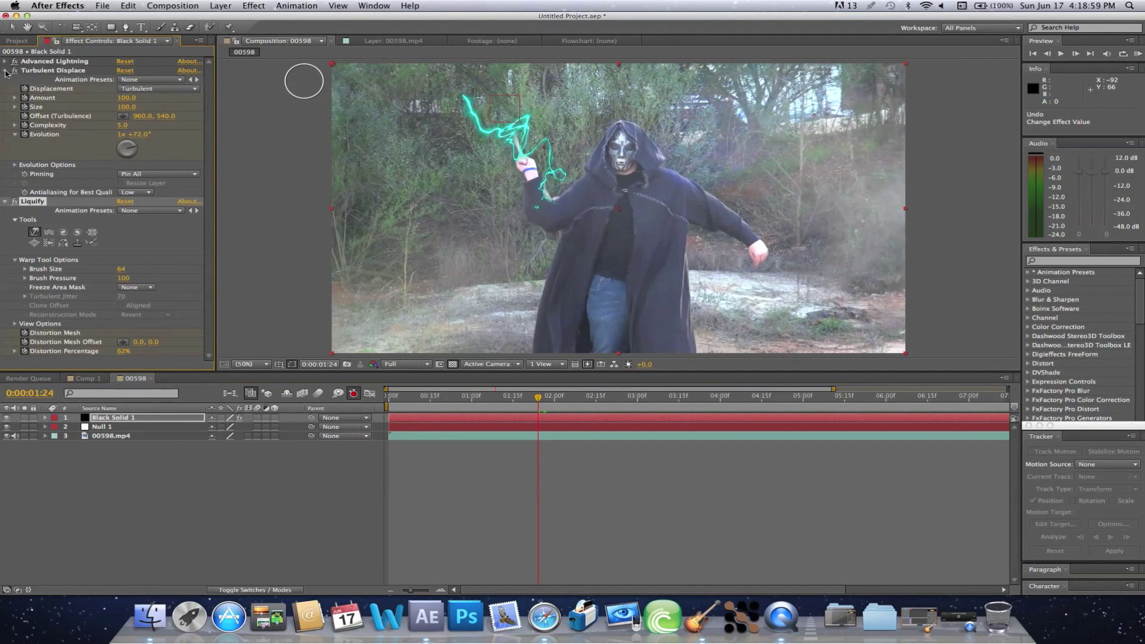
click(5, 70)
click(6, 80)
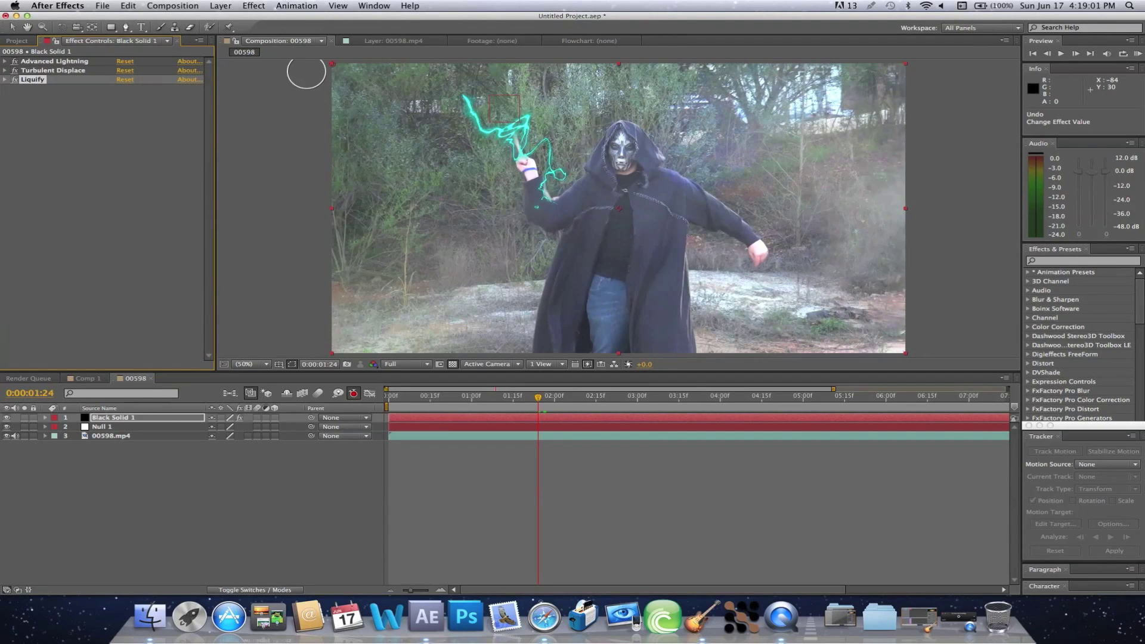
- Apply the CC Vector Blur effect to Black Solid 1
click(253, 6)
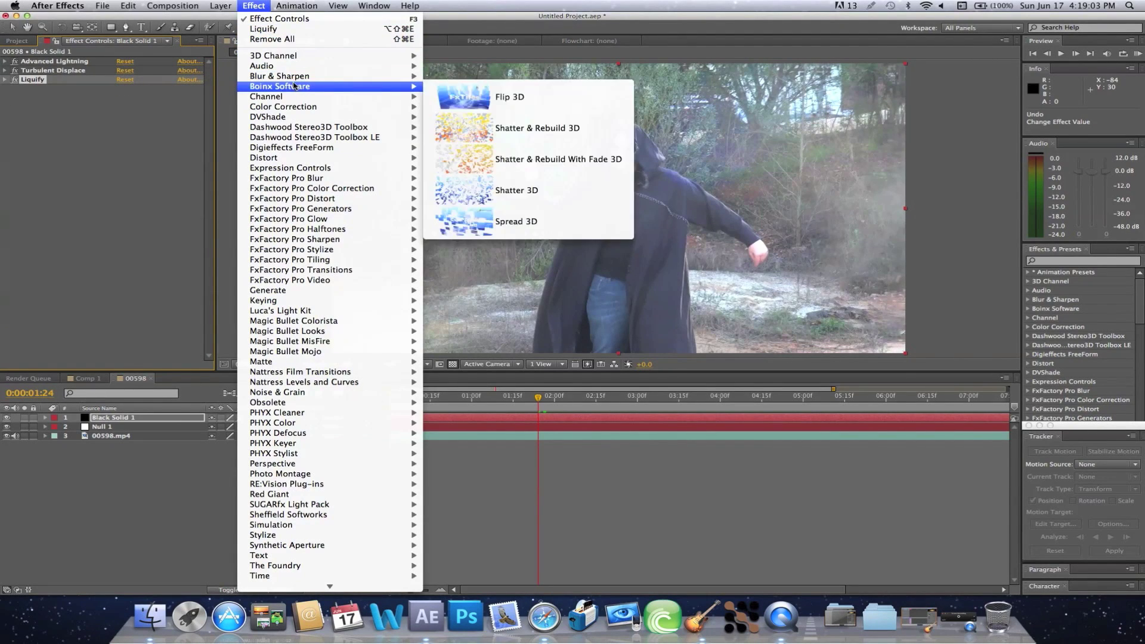
mouse_move(296, 77)
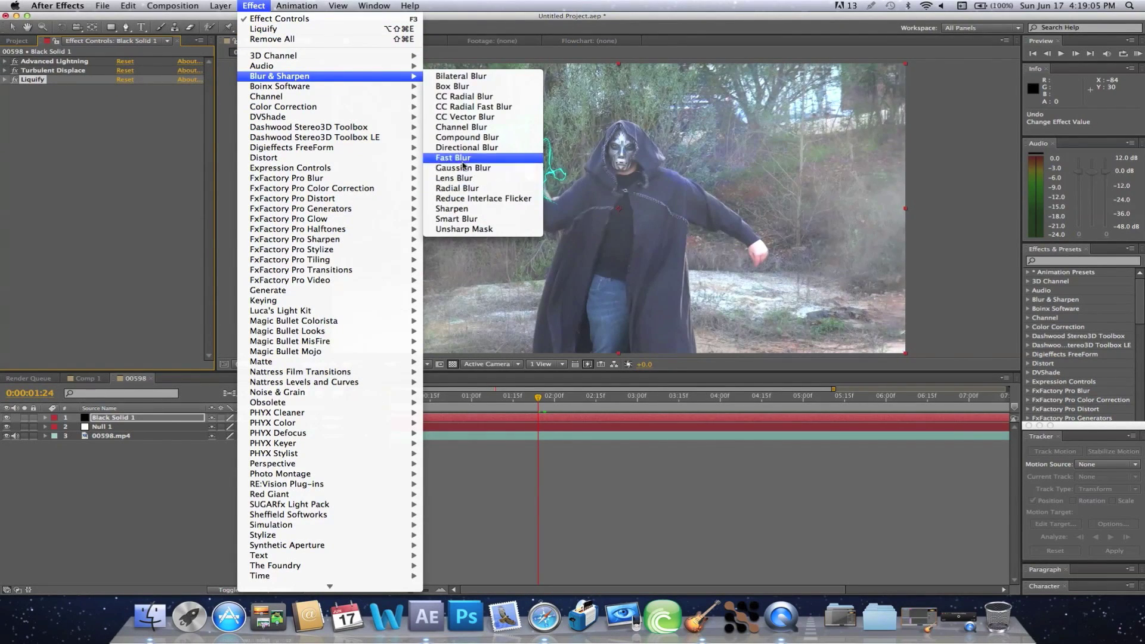
click(464, 117)
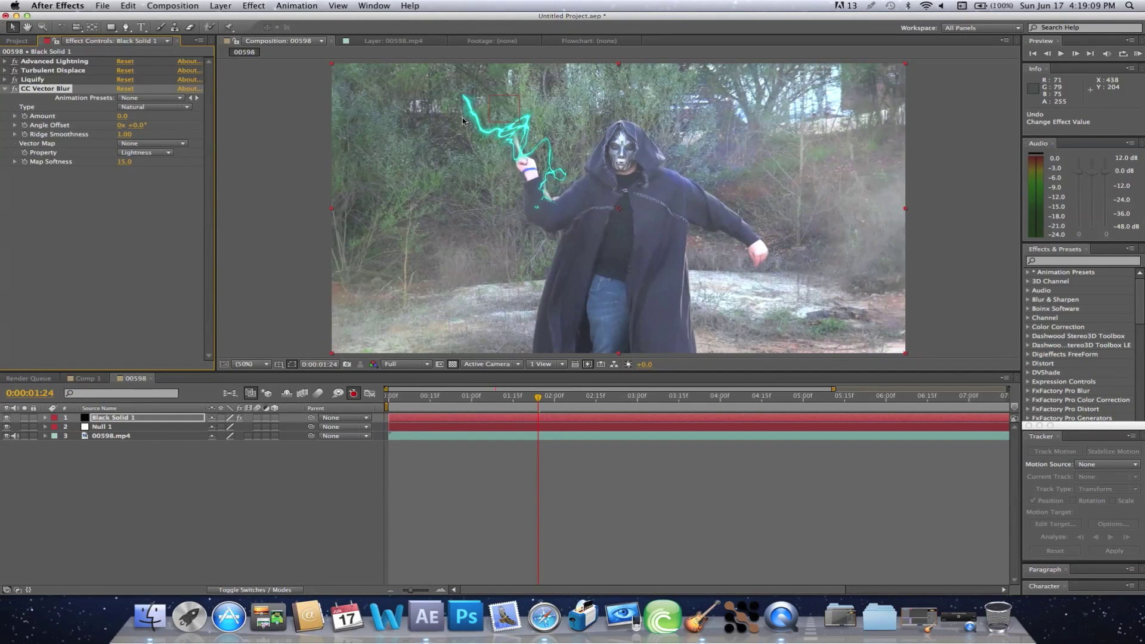
- Set the CC Vector Blur Amount to 8.0 and Ridge Smoothness to 7.00
drag(121, 121, 133, 116)
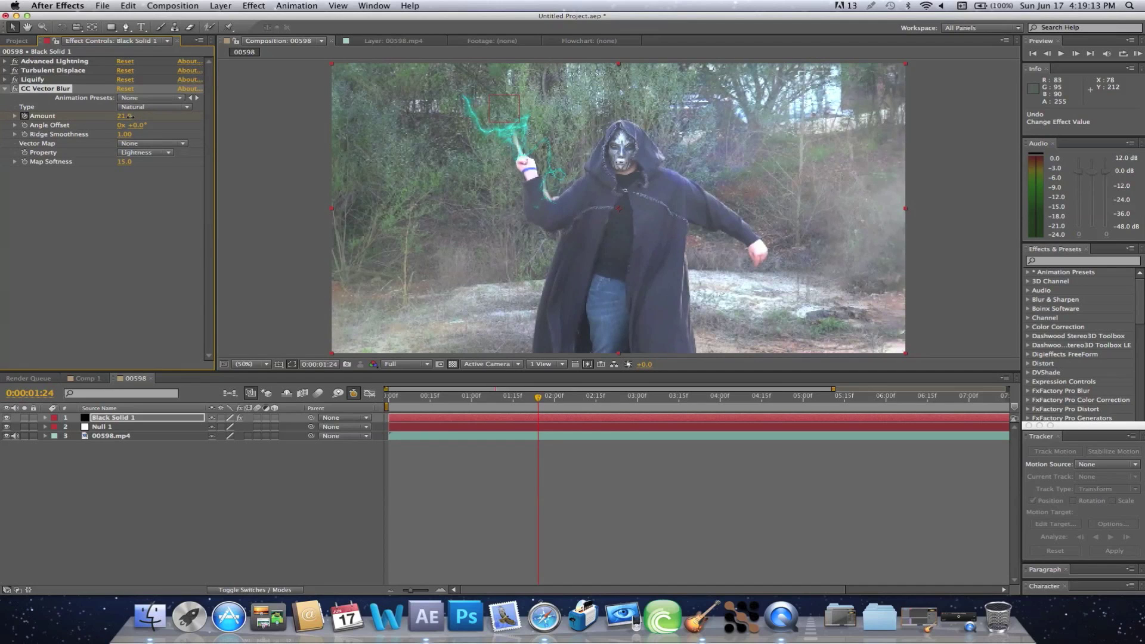
mouse_move(124, 117)
mouse_down()
mouse_move(106, 117)
mouse_move(122, 117)
mouse_up()
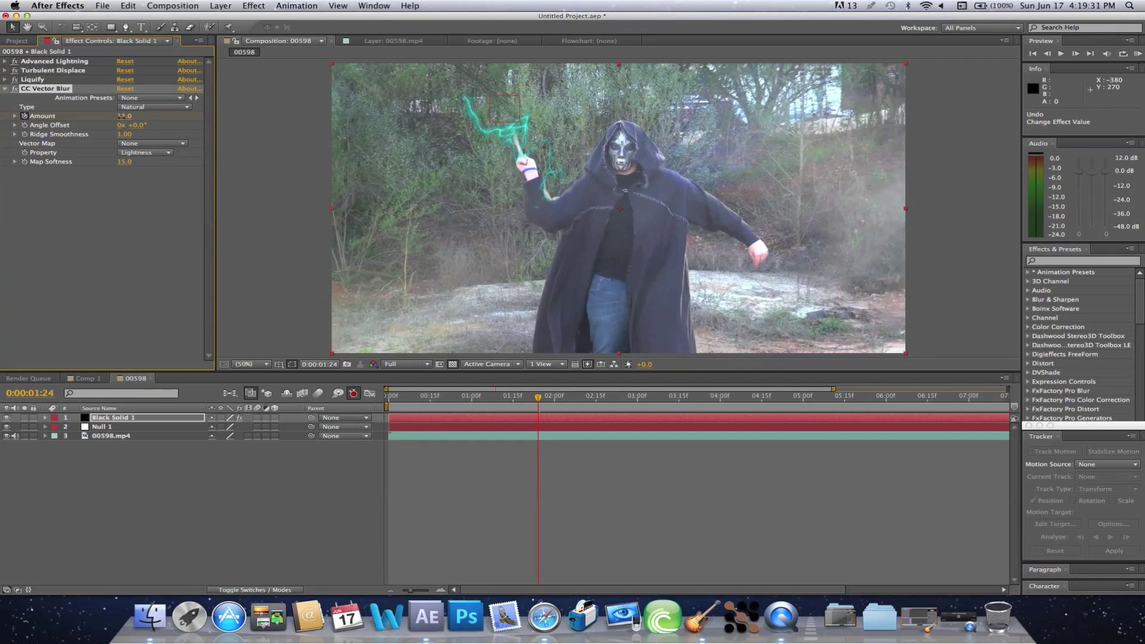
drag(119, 117, 117, 117)
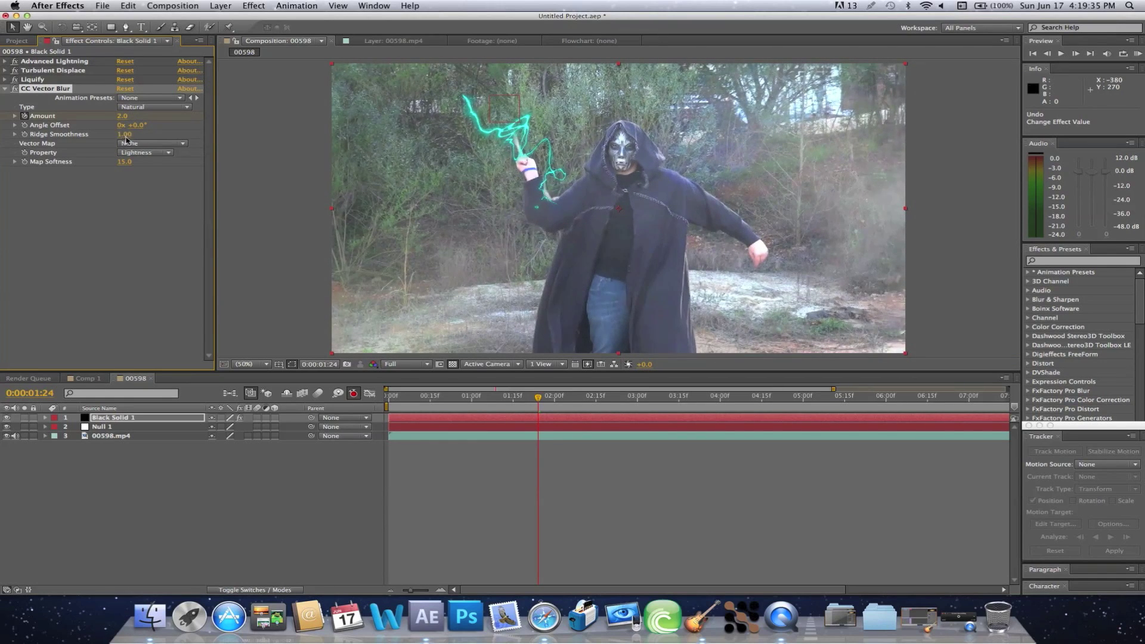
drag(126, 137, 159, 133)
- Apply the Gaussian Blur effect to Black Solid 1 and set its Blurriness to 2.0
click(254, 5)
mouse_move(286, 79)
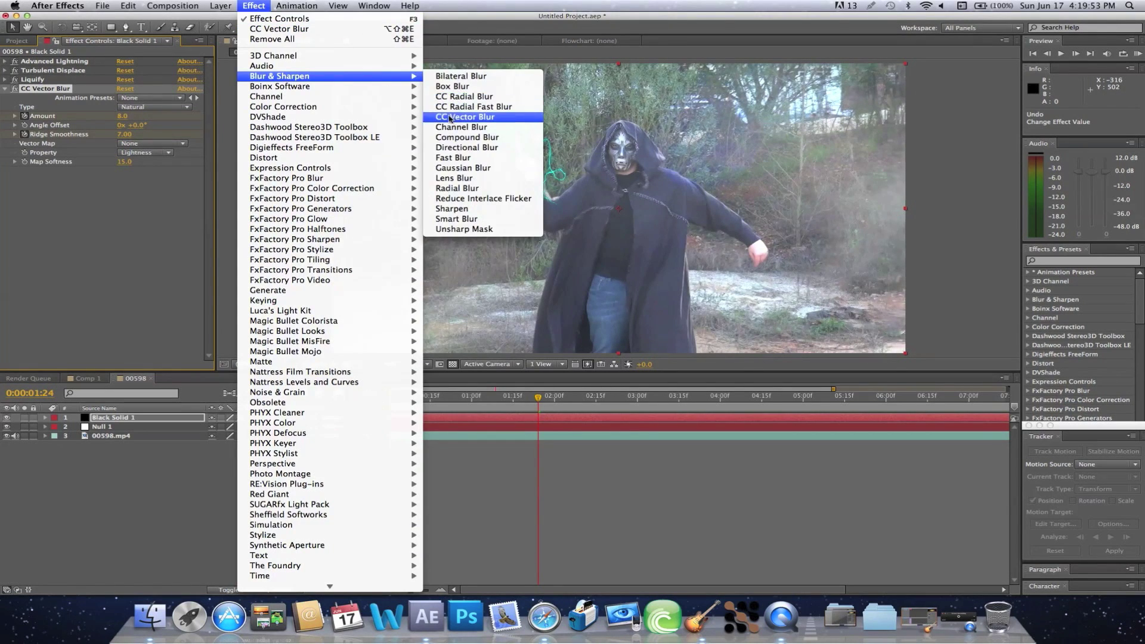
click(481, 169)
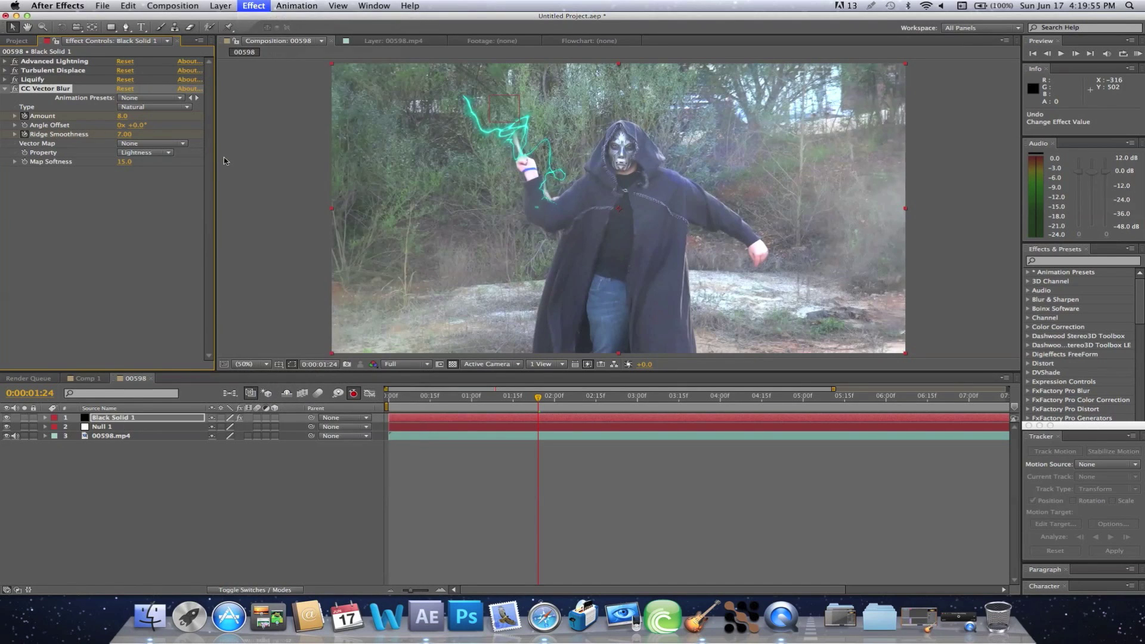
click(125, 189)
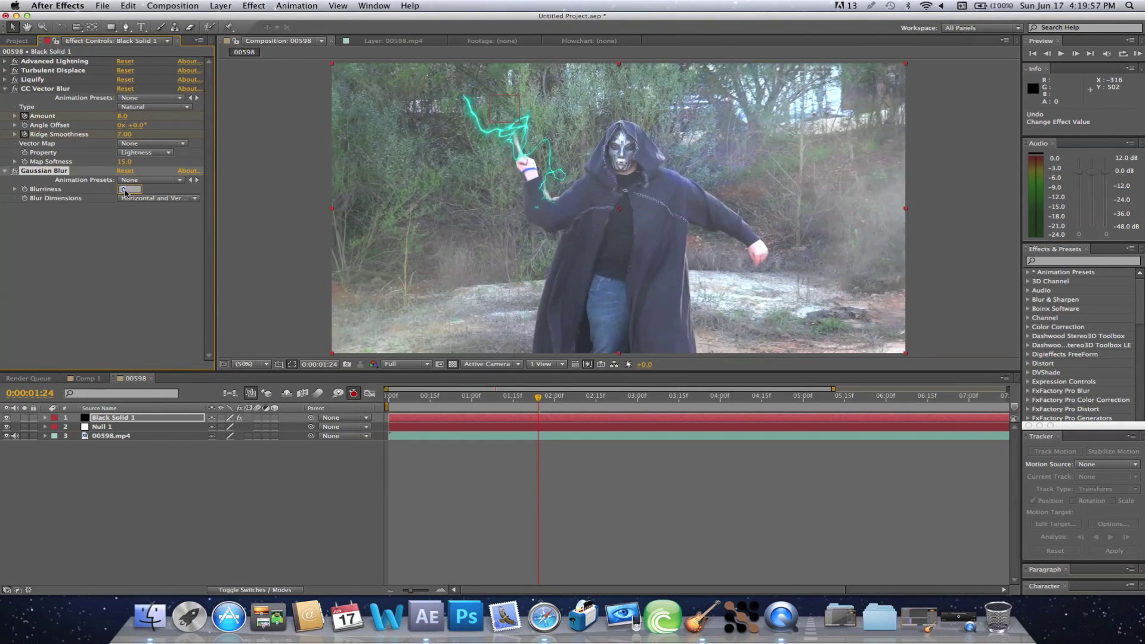
key(Return)
- Set the Gaussian Blur Blurriness to 1.0 at 0:00:01:23
drag(537, 397, 533, 397)
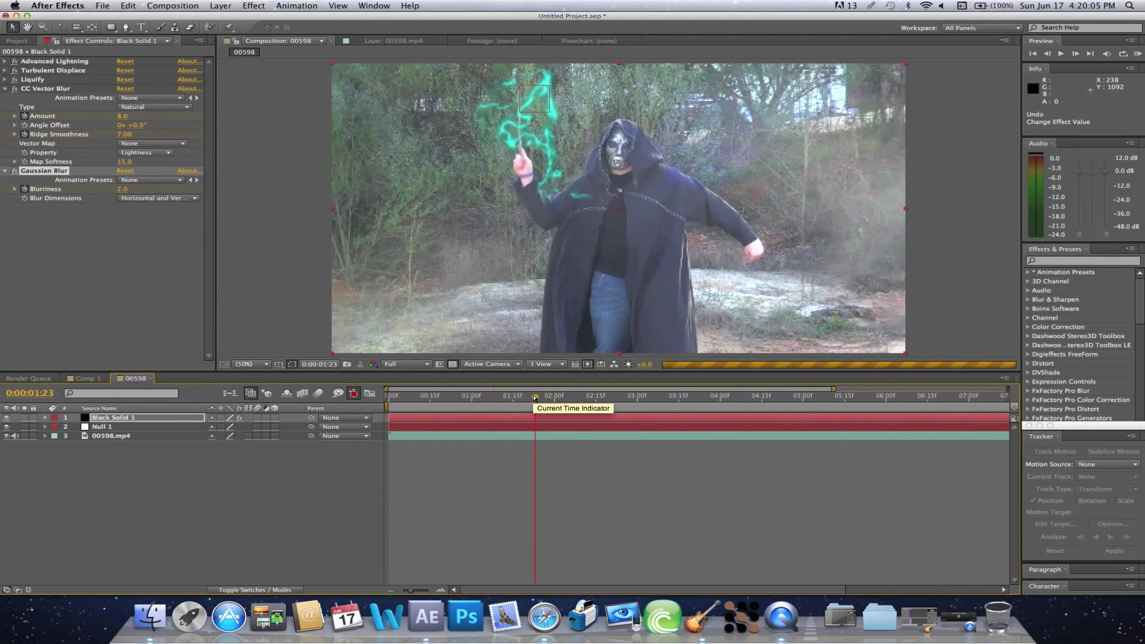
click(123, 190)
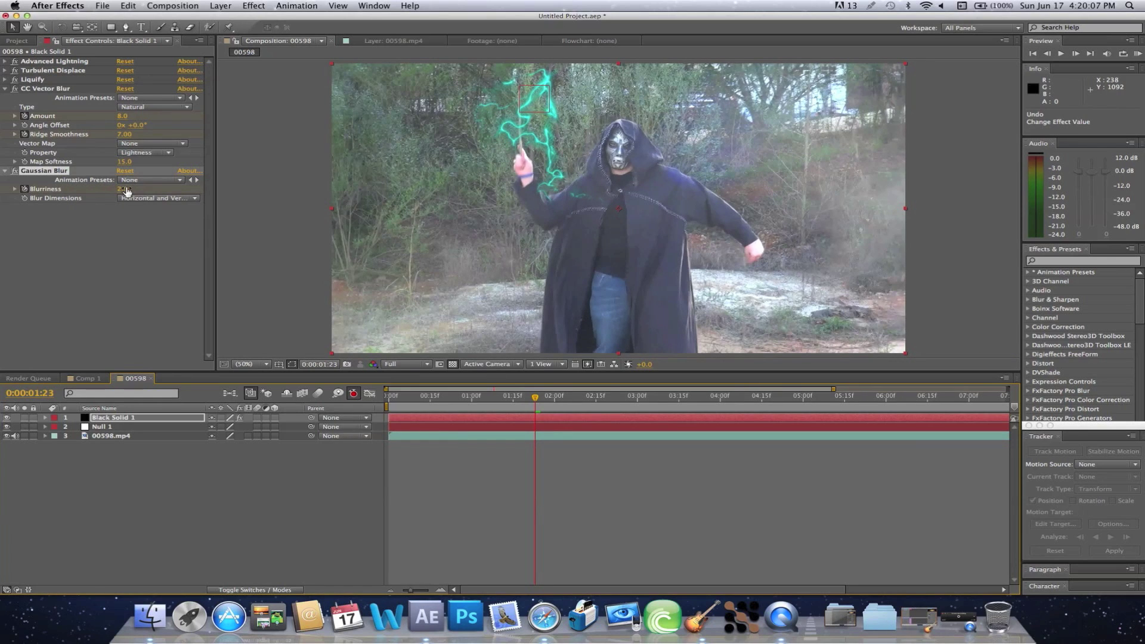
key(Return)
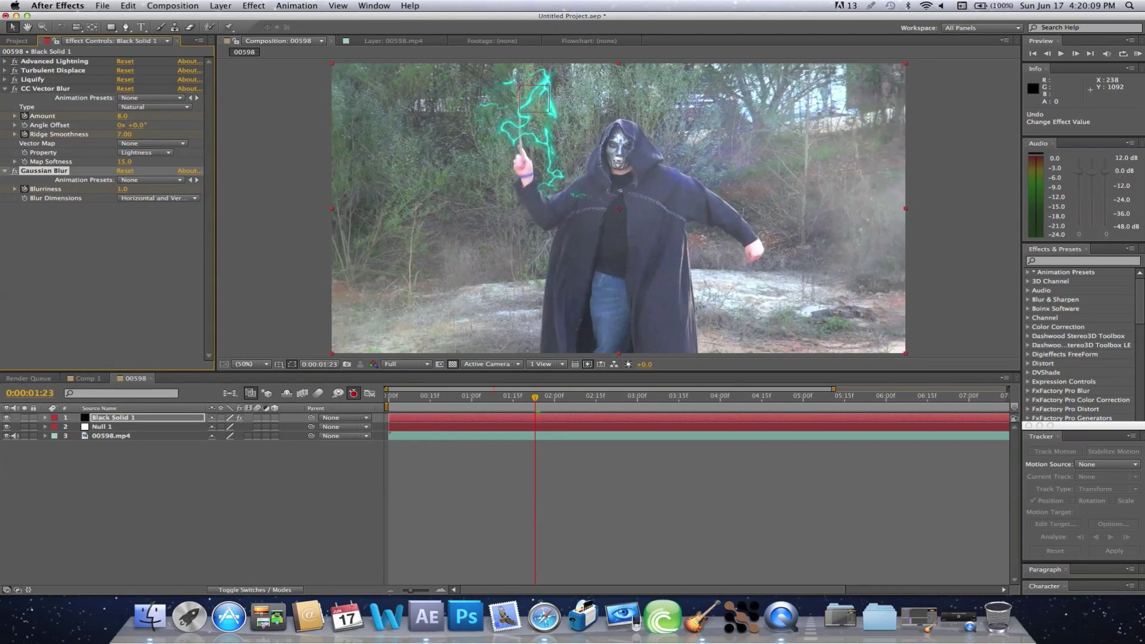
- Expand the Advanced Lightning settings and, at 0:00:01:20, move the Direction point beside the wand tip at about 609, 708
click(526, 407)
drag(526, 407, 531, 405)
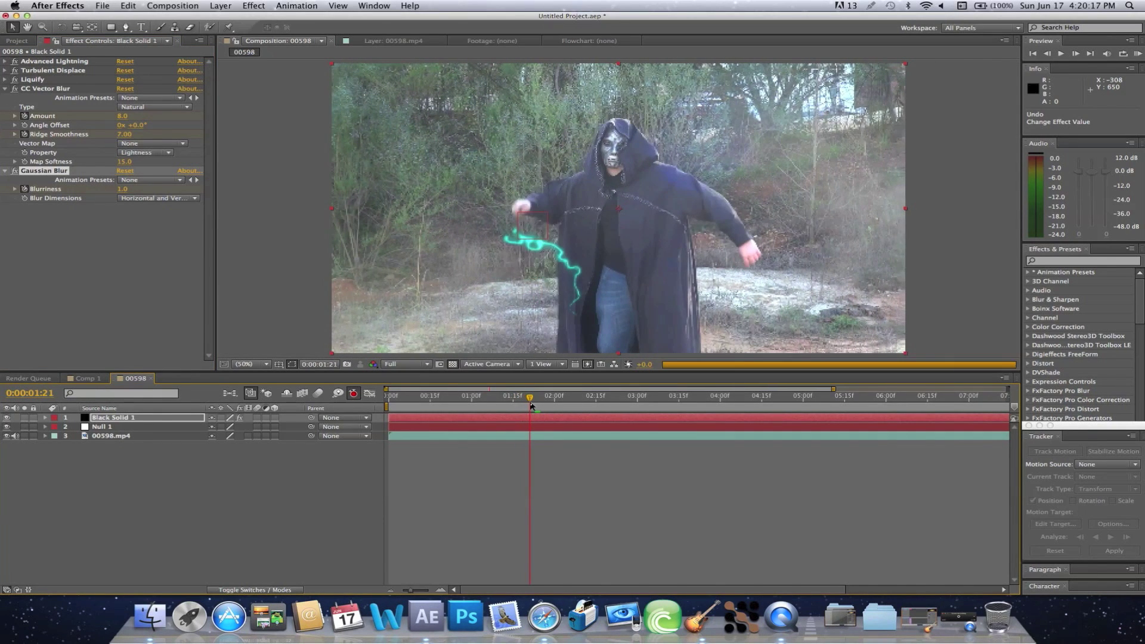
click(528, 405)
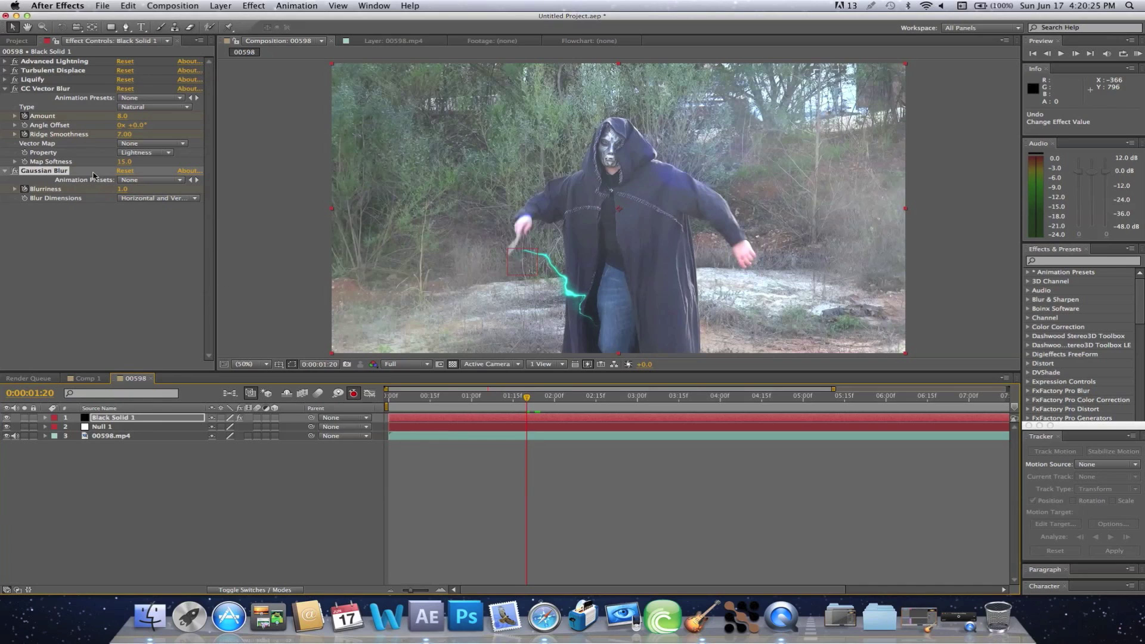
click(6, 62)
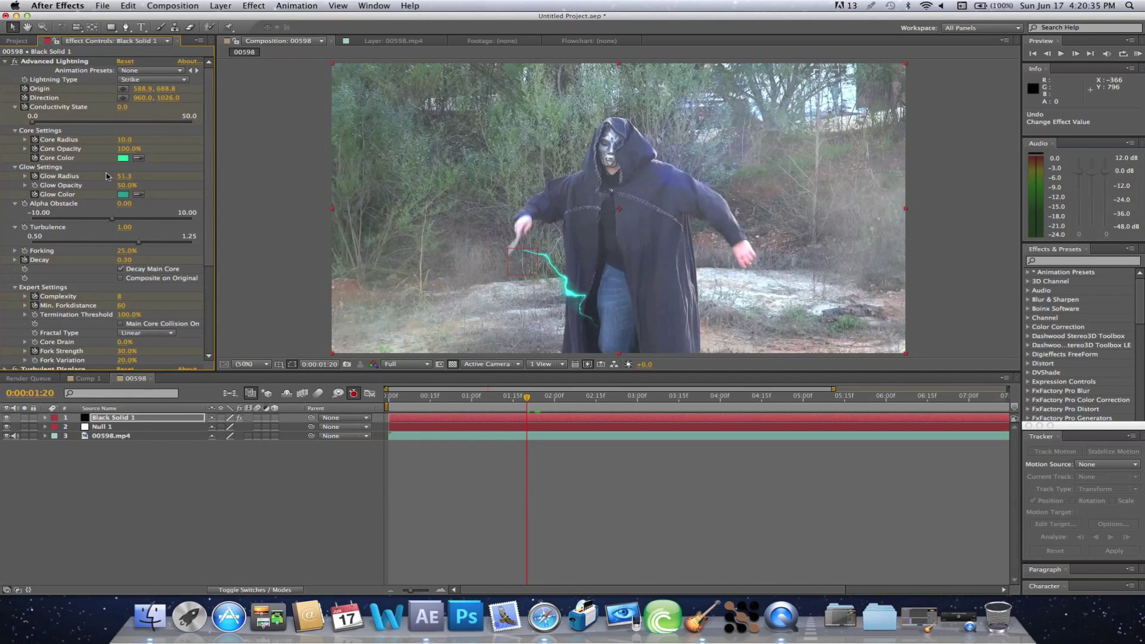
scroll(108, 176, down, 3)
scroll(108, 176, up, 2)
click(130, 98)
drag(114, 104, 78, 108)
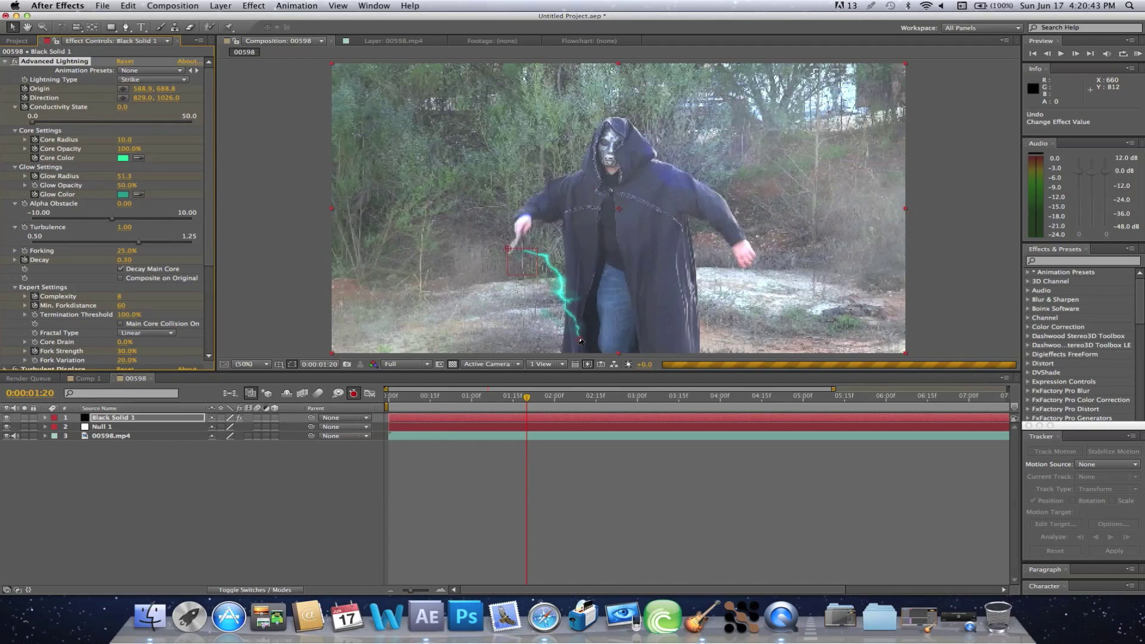
drag(580, 338, 517, 254)
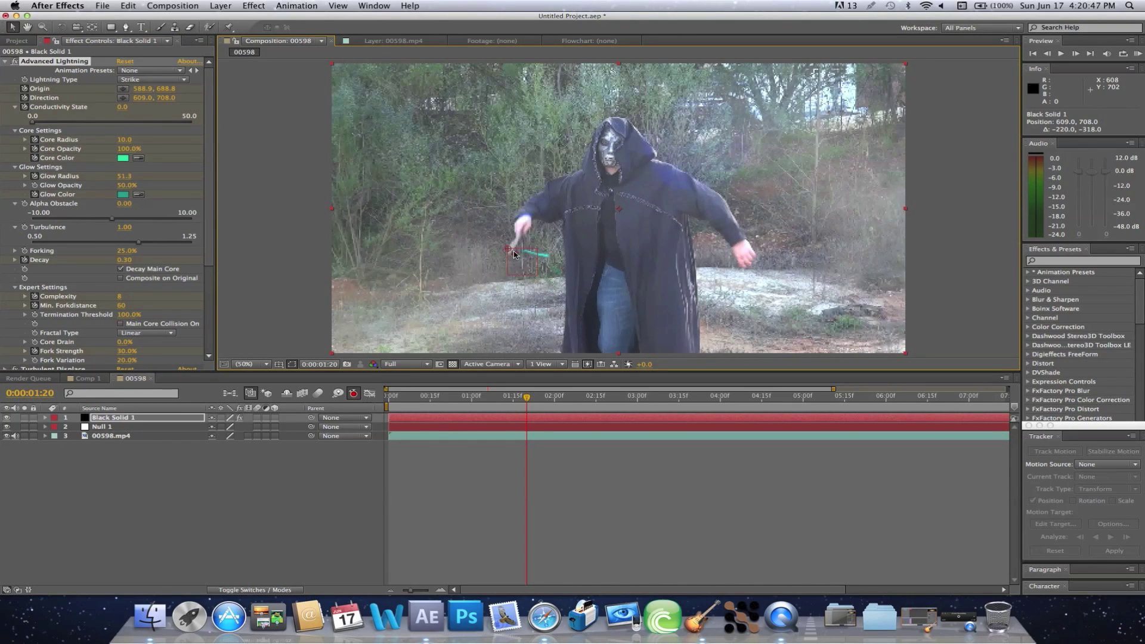
- At 0:00:01:25, move the lightning's Direction point down onto the figure's robe at about 833, 924
click(533, 400)
drag(534, 401, 536, 402)
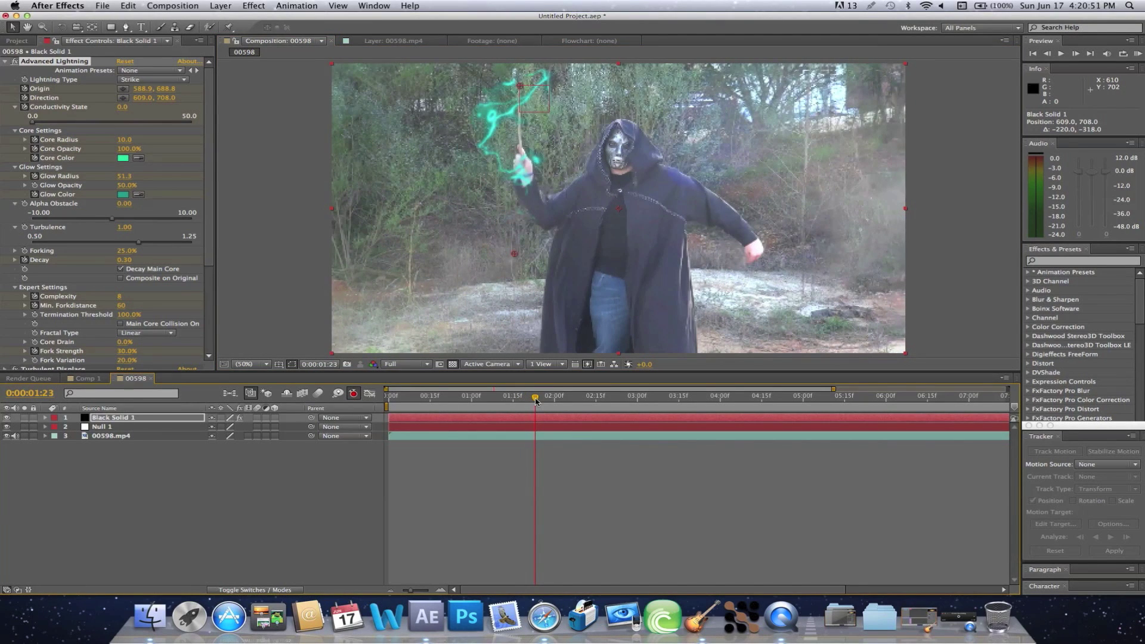
drag(536, 401, 541, 401)
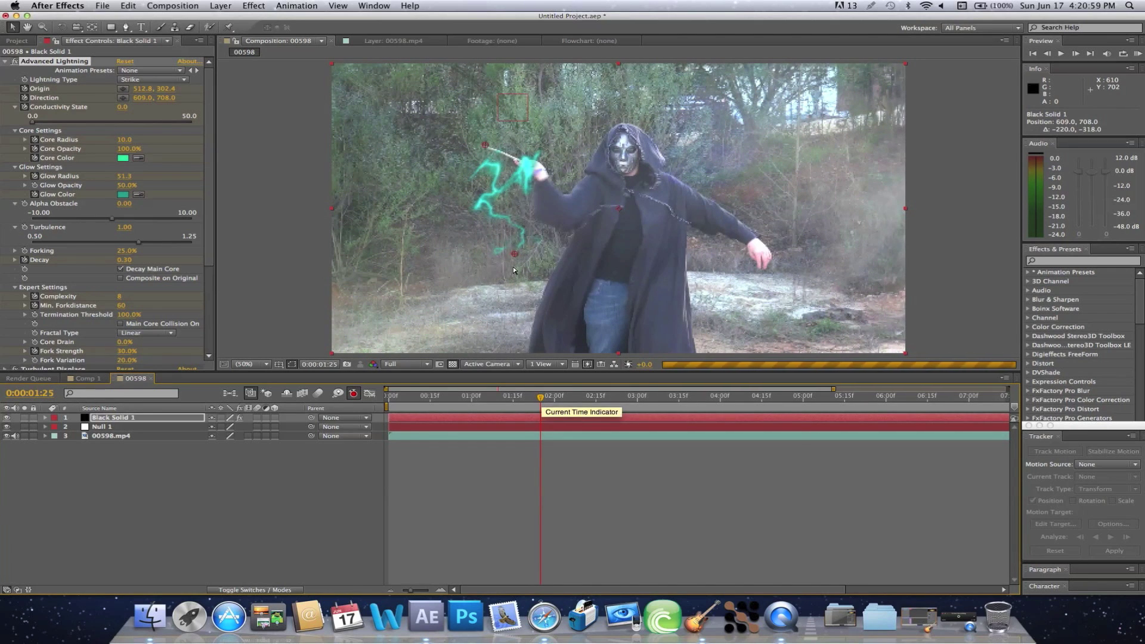
drag(514, 253, 583, 317)
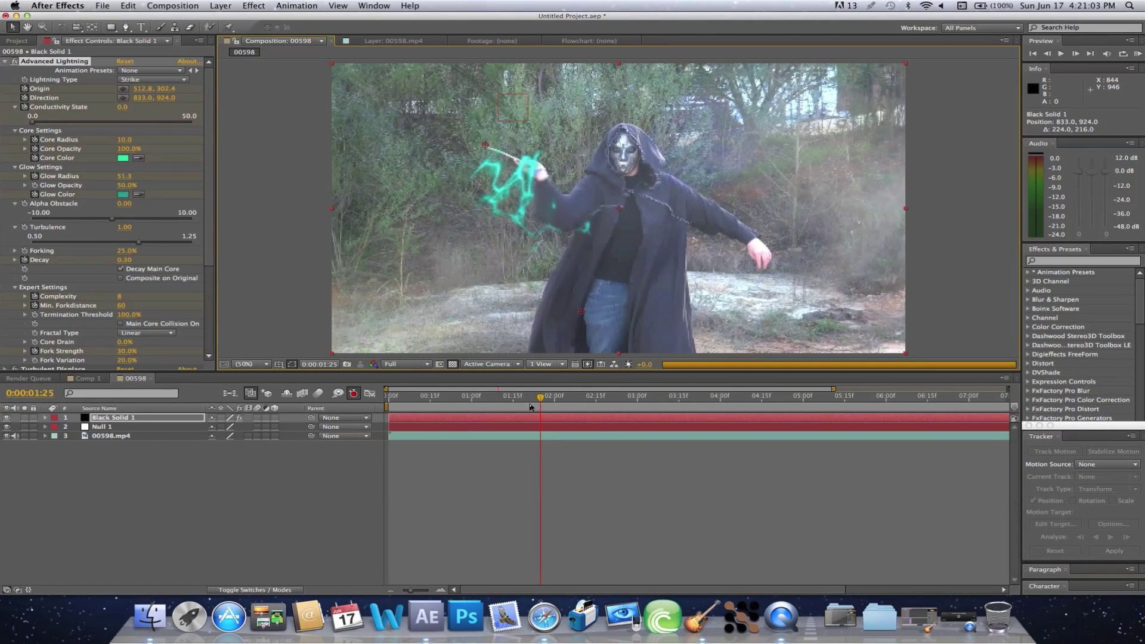
- At 0:00:01:24, move the lightning's Origin to the wand tip at about 604.8, 253.4 and its Direction to about 739.5, 600.5
drag(531, 407, 535, 406)
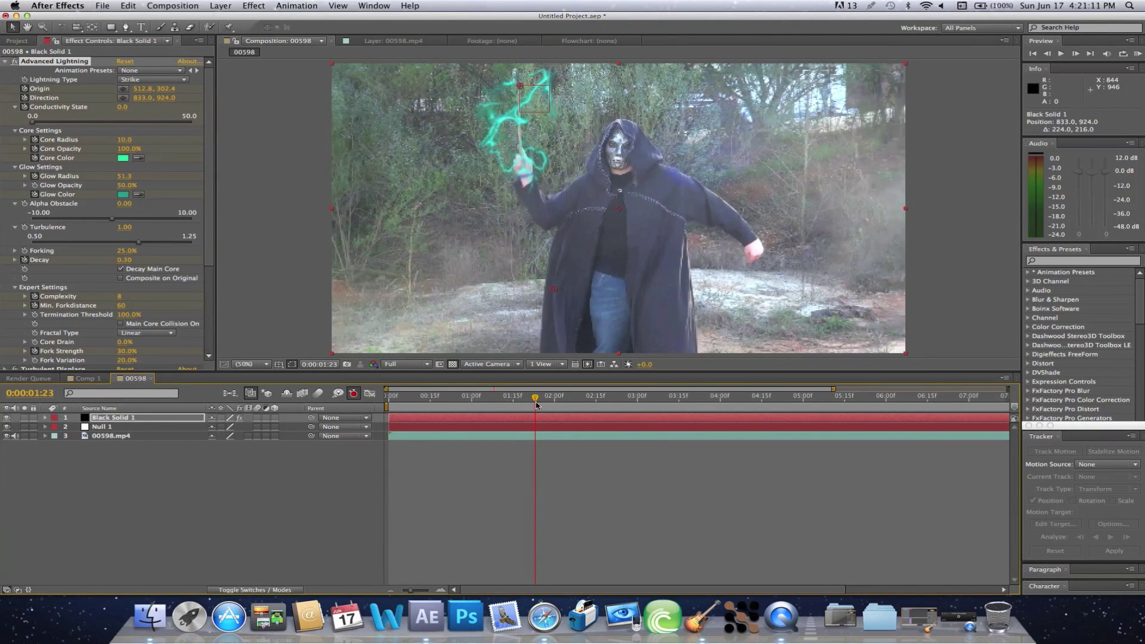
drag(536, 404, 537, 405)
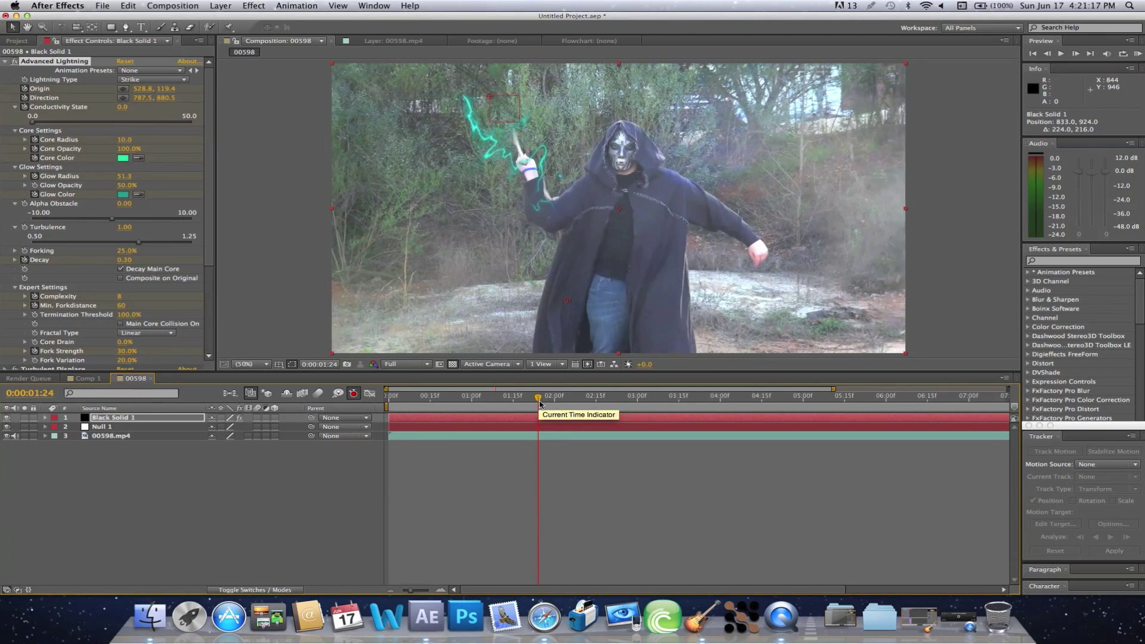
drag(491, 93, 512, 131)
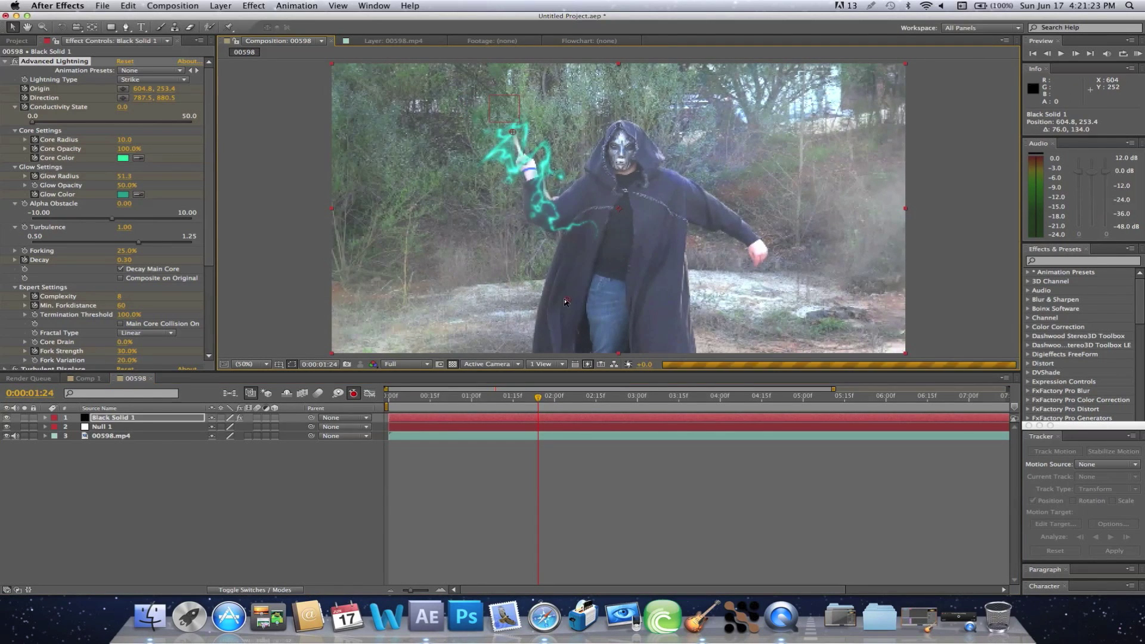
drag(554, 230, 551, 226)
- At 0:00:01:26, place the lightning's Origin on the wand tip at about 594.8, 311.4 and its Direction at about 1135, 738
drag(539, 404, 544, 402)
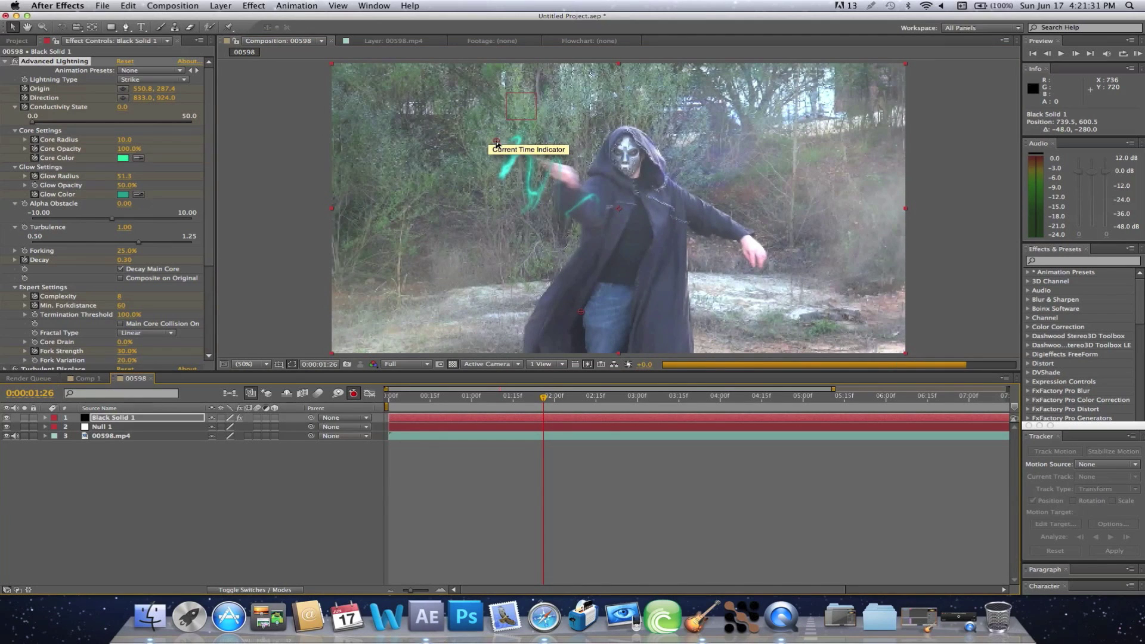
drag(496, 141, 509, 148)
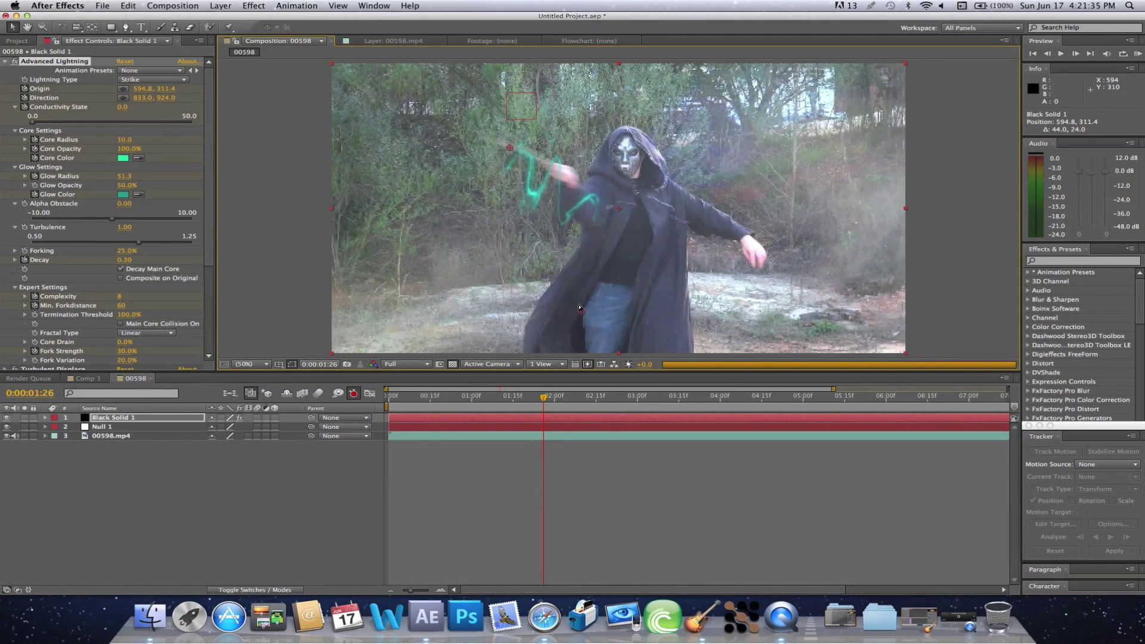
click(672, 263)
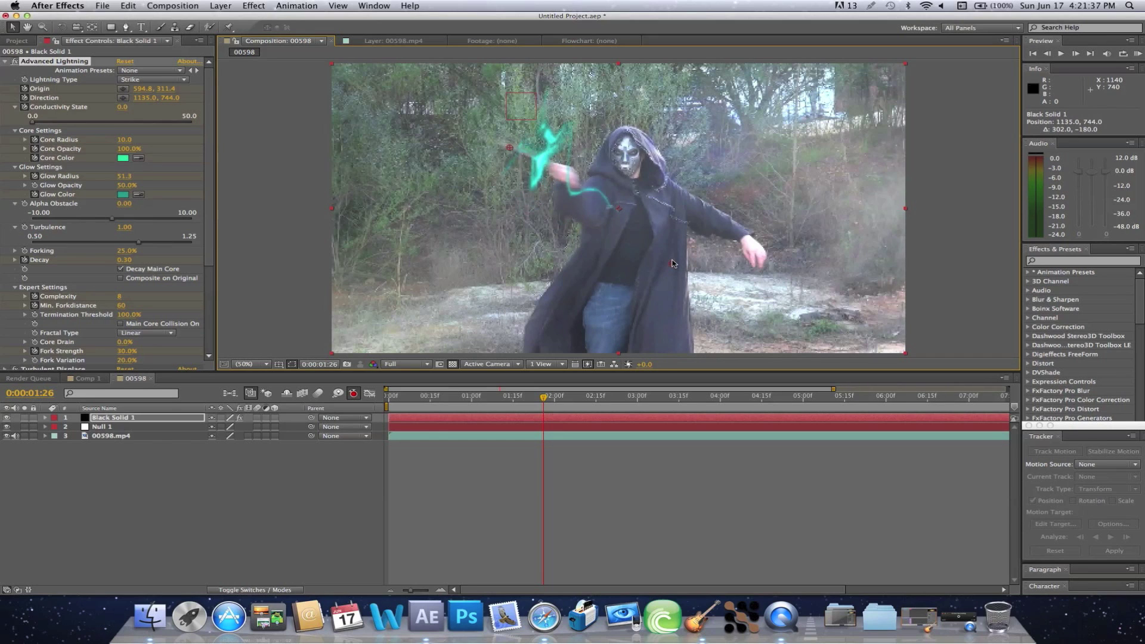
- At 0:00:01:27, move the lightning's Direction below the frame to about 629, 1204 and its Origin to about 987.8, 777.4
click(548, 400)
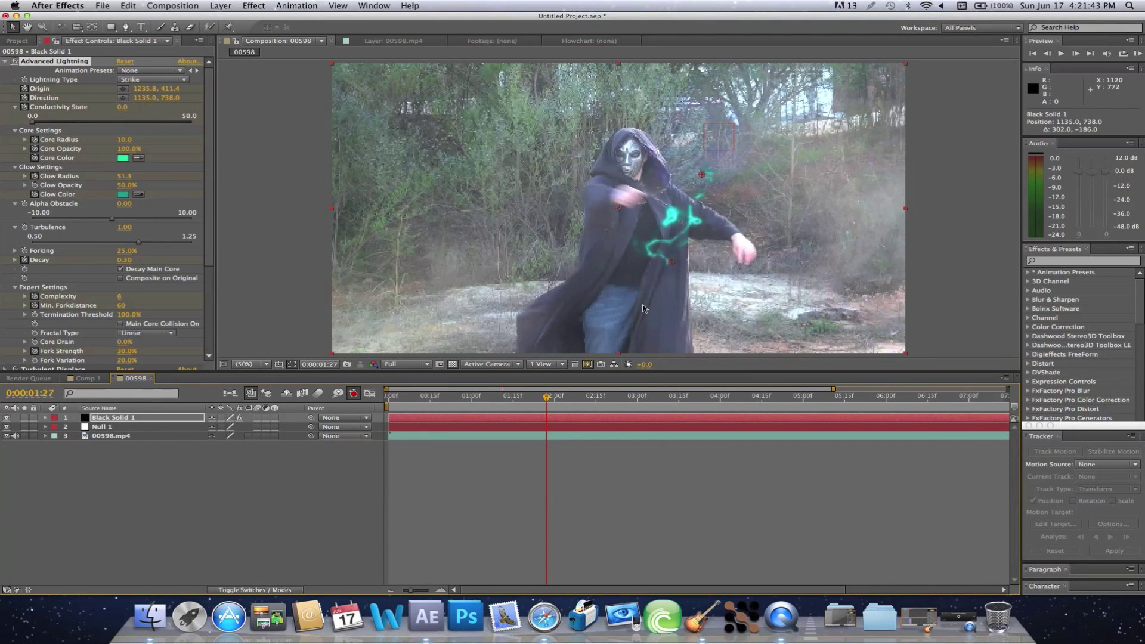
drag(645, 301, 515, 390)
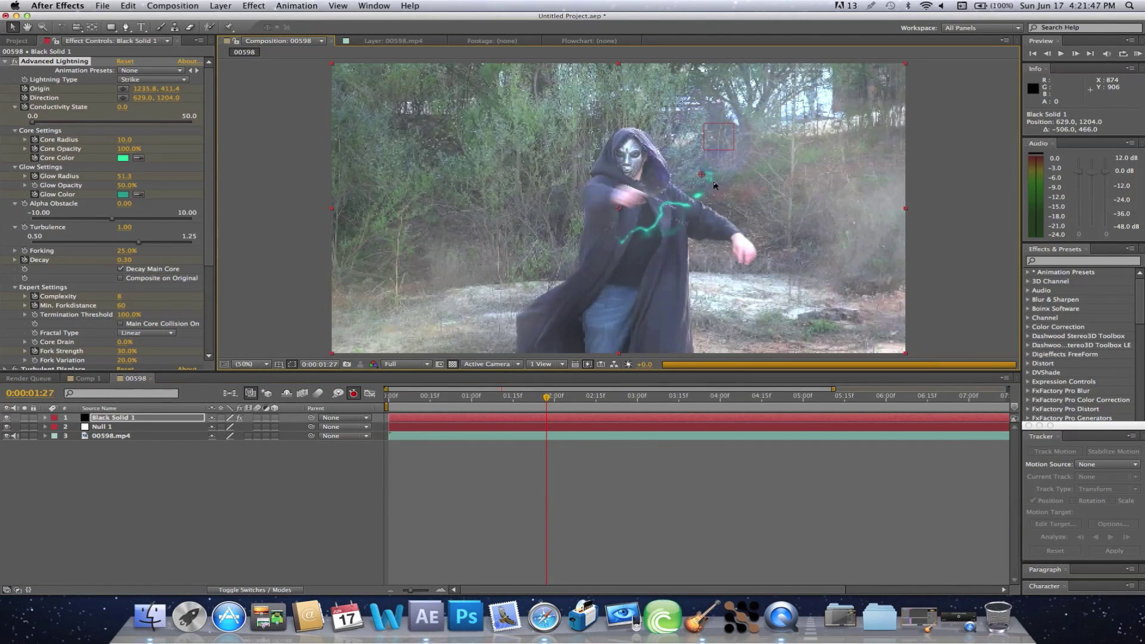
drag(667, 219, 629, 275)
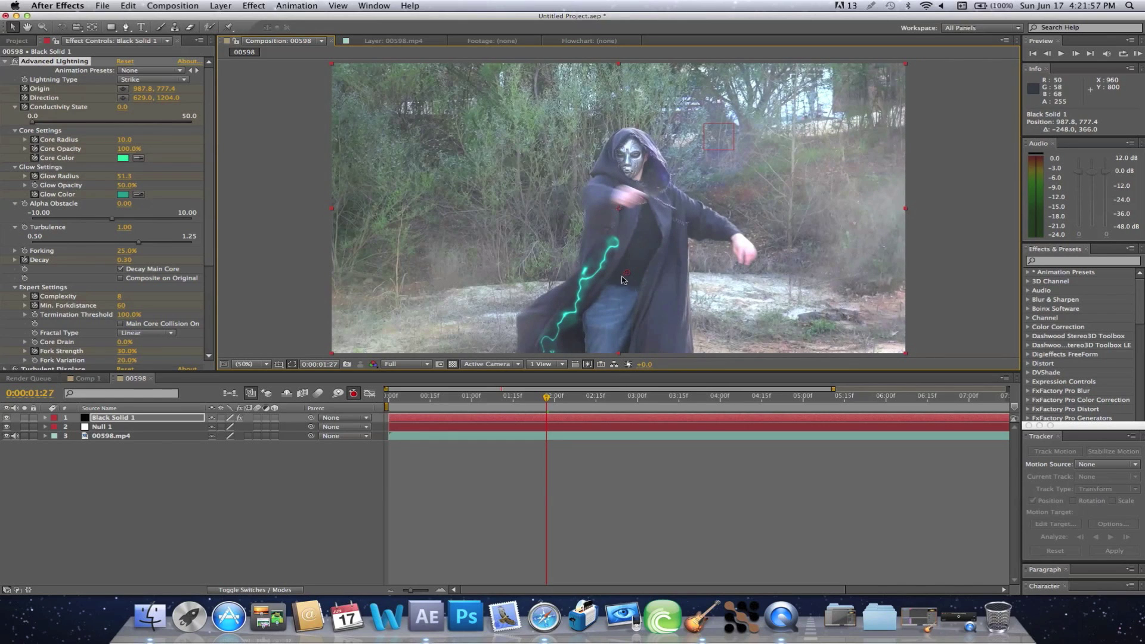
- At 0:00:01:28, move the lightning's Origin below the frame to about 687.6, 1256.7
click(550, 402)
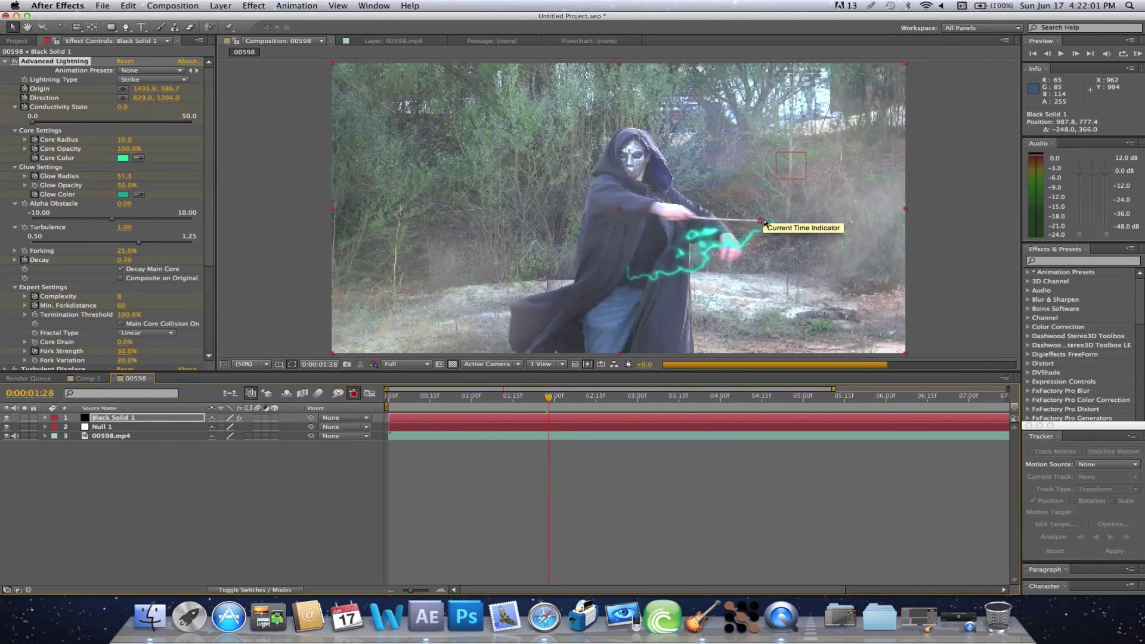
drag(760, 224, 566, 385)
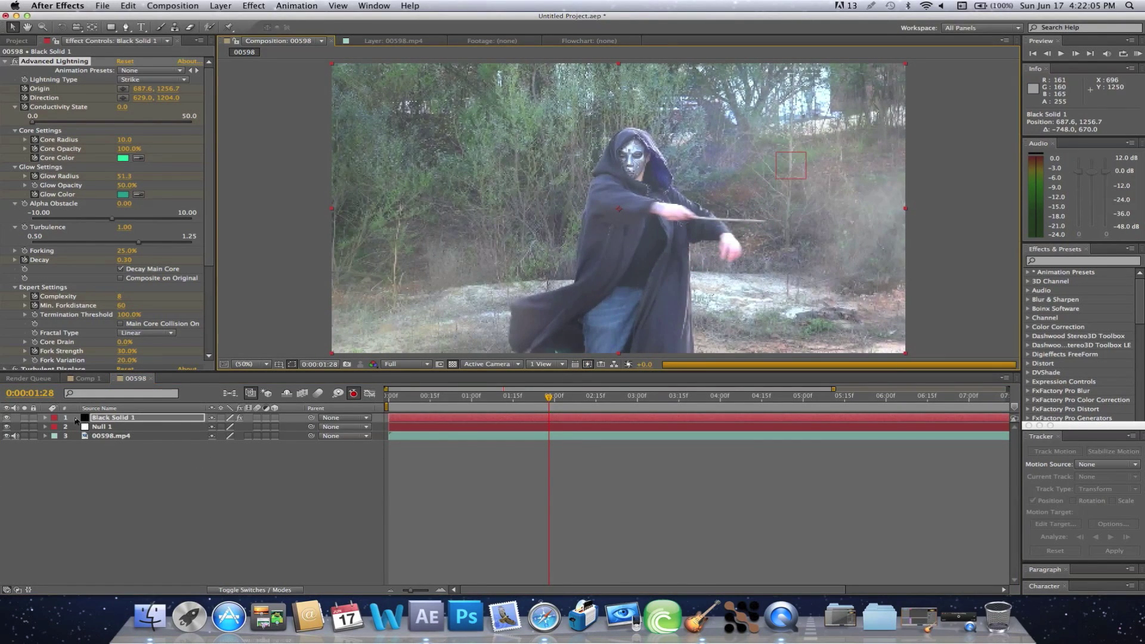
- Reveal Black Solid 1's Advanced Lightning keyframes and delete the Origin keyframe just after 0:00:01:28
click(46, 419)
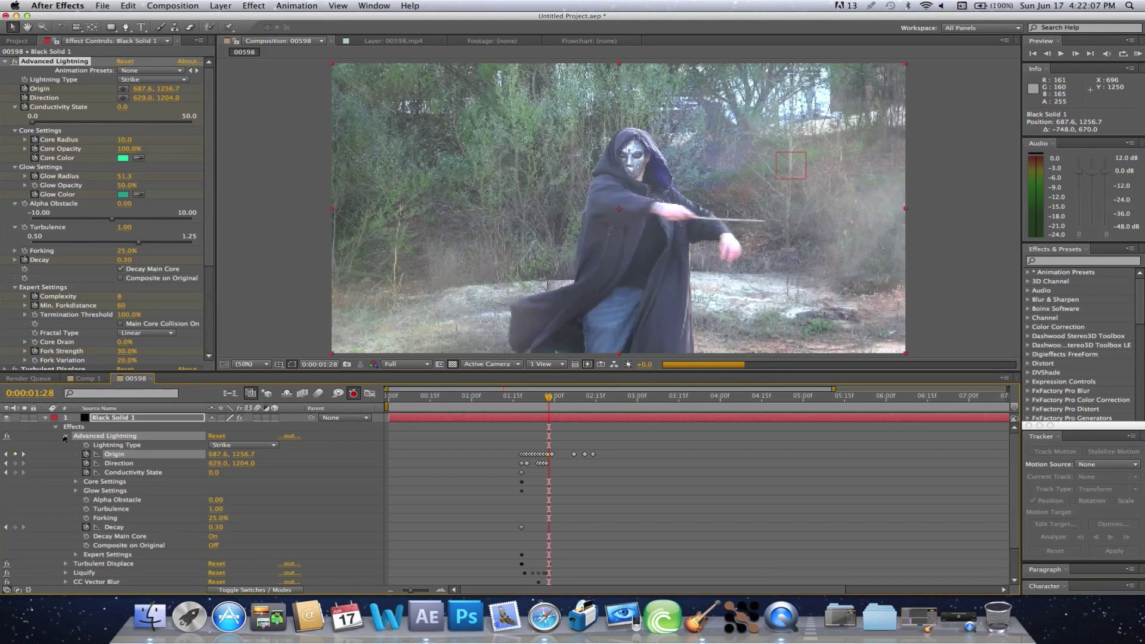
click(564, 471)
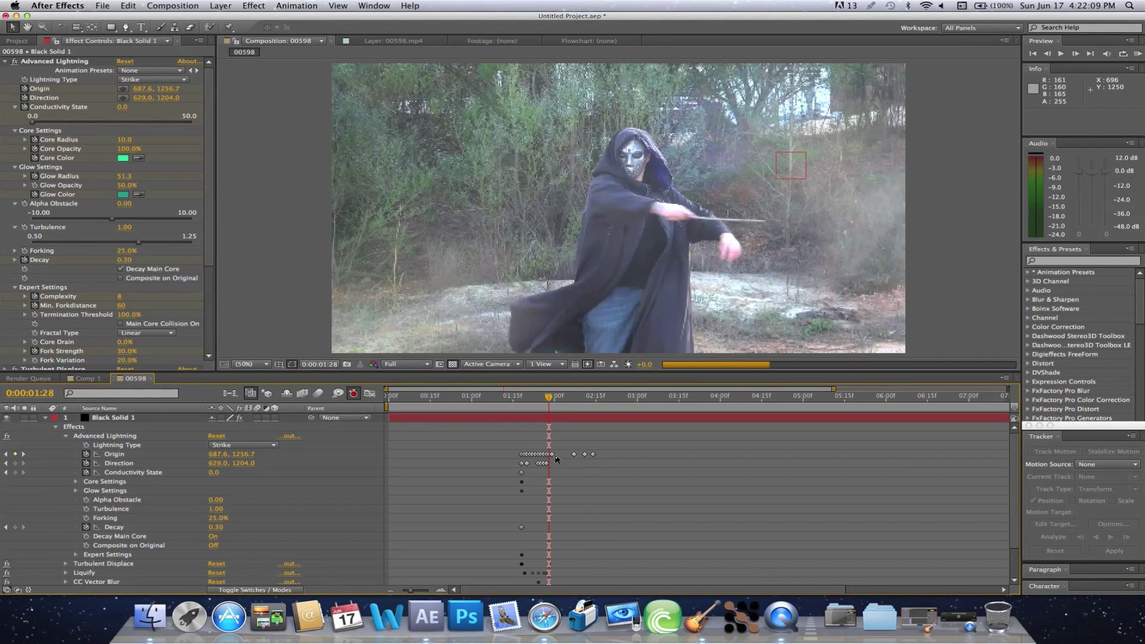
click(552, 455)
click(555, 458)
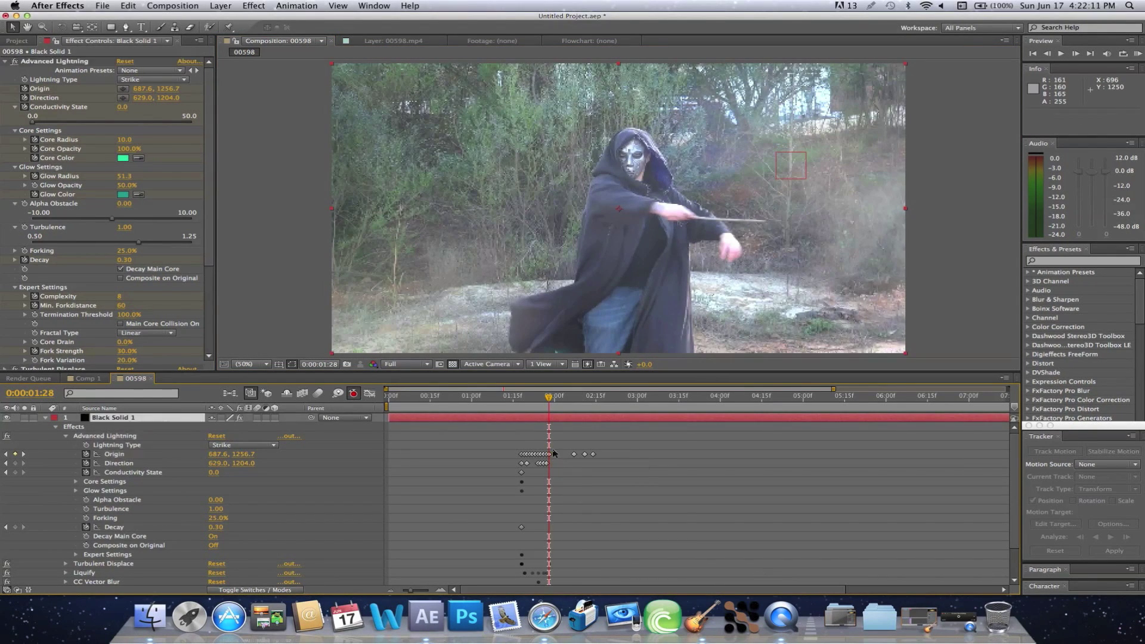
- At 0:00:02:07, place the lightning's Origin on the wand tip at about 1135.7, 440.6 and set its Direction to 371.0, 1204.0
click(559, 396)
drag(559, 397, 575, 399)
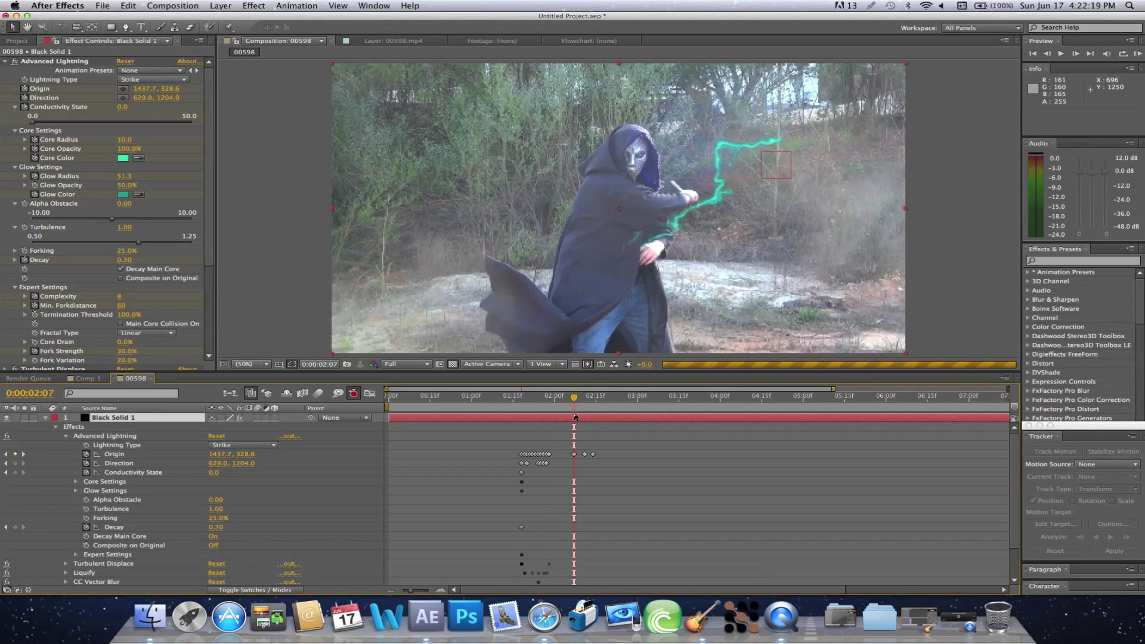
click(153, 454)
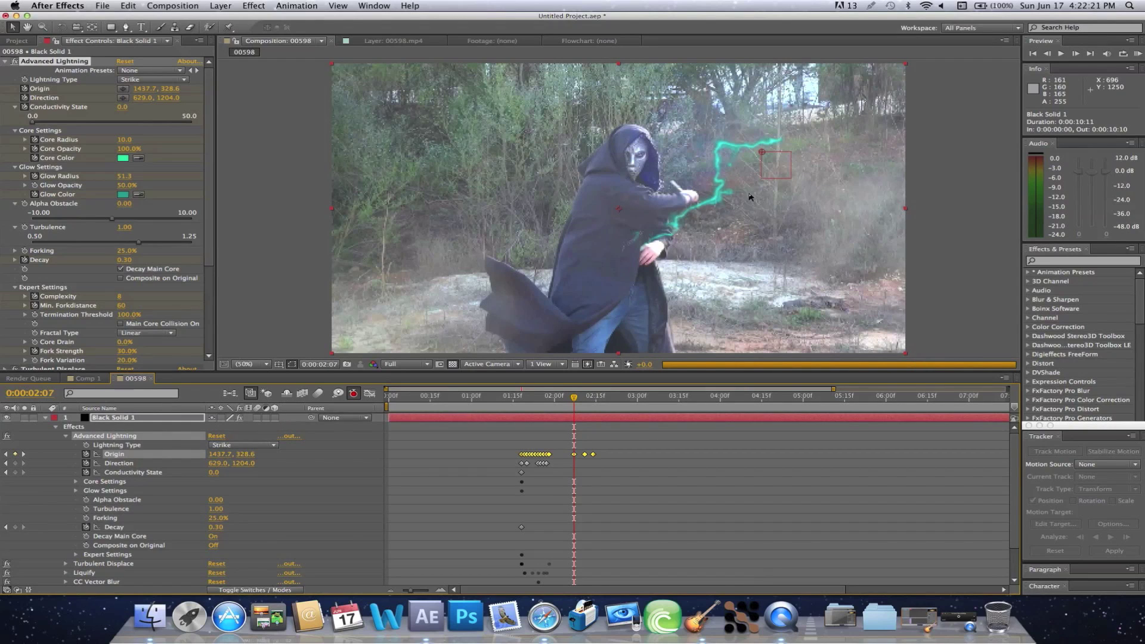
drag(678, 183, 672, 184)
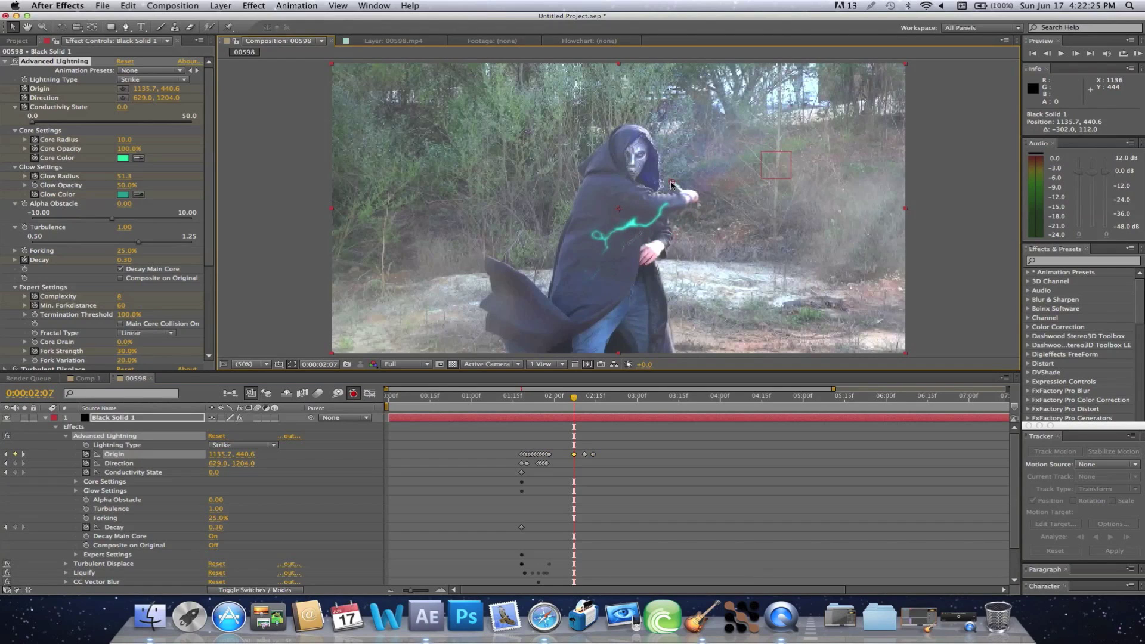
drag(108, 102, 54, 108)
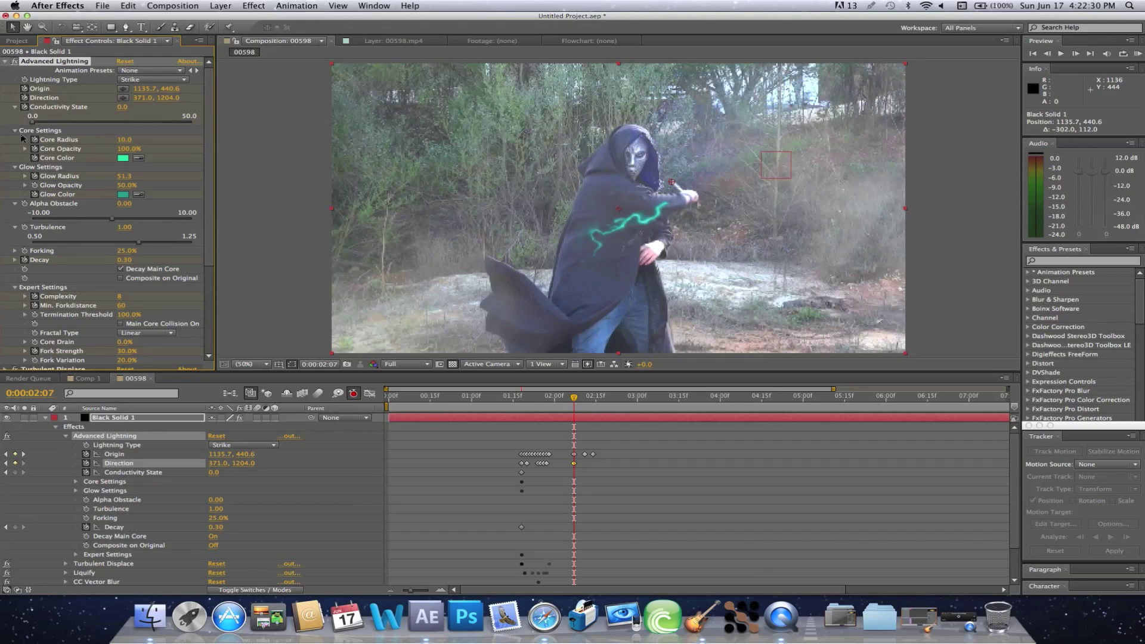
click(58, 101)
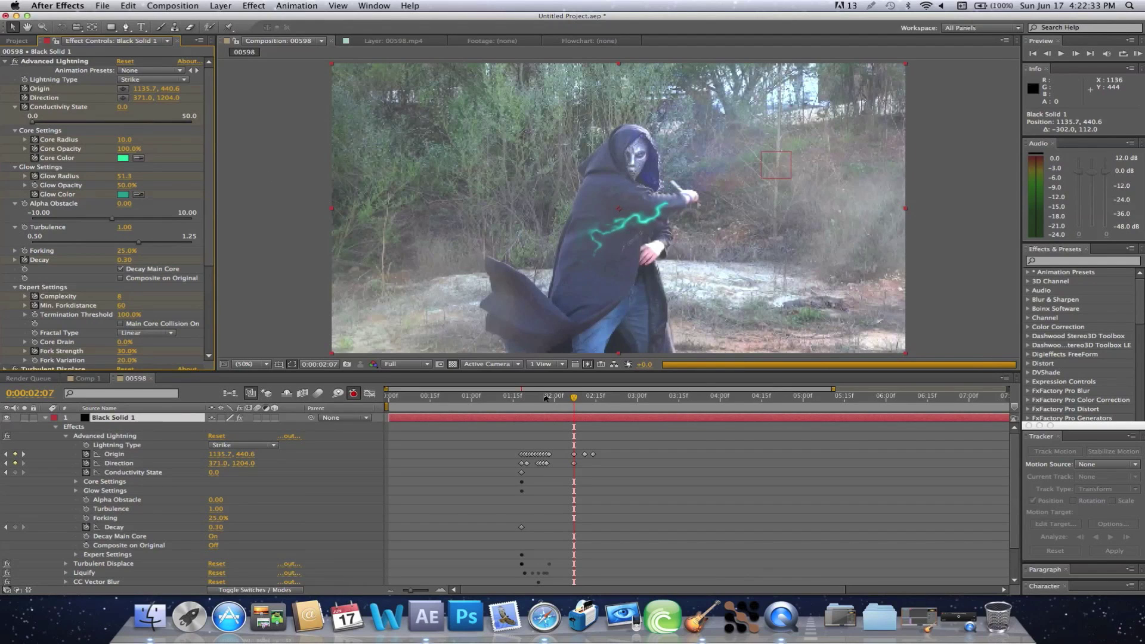
- At 0:00:02:09, move the lightning's Origin onto the wand hand at about 1183.2, 420.1
drag(578, 401, 583, 400)
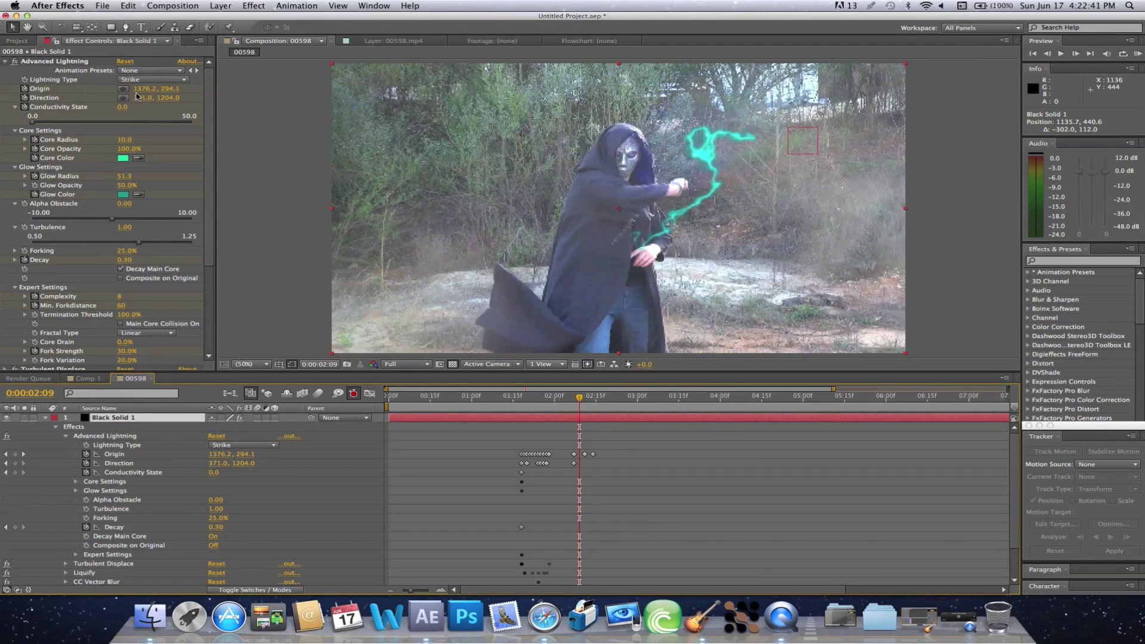
drag(143, 90, 76, 97)
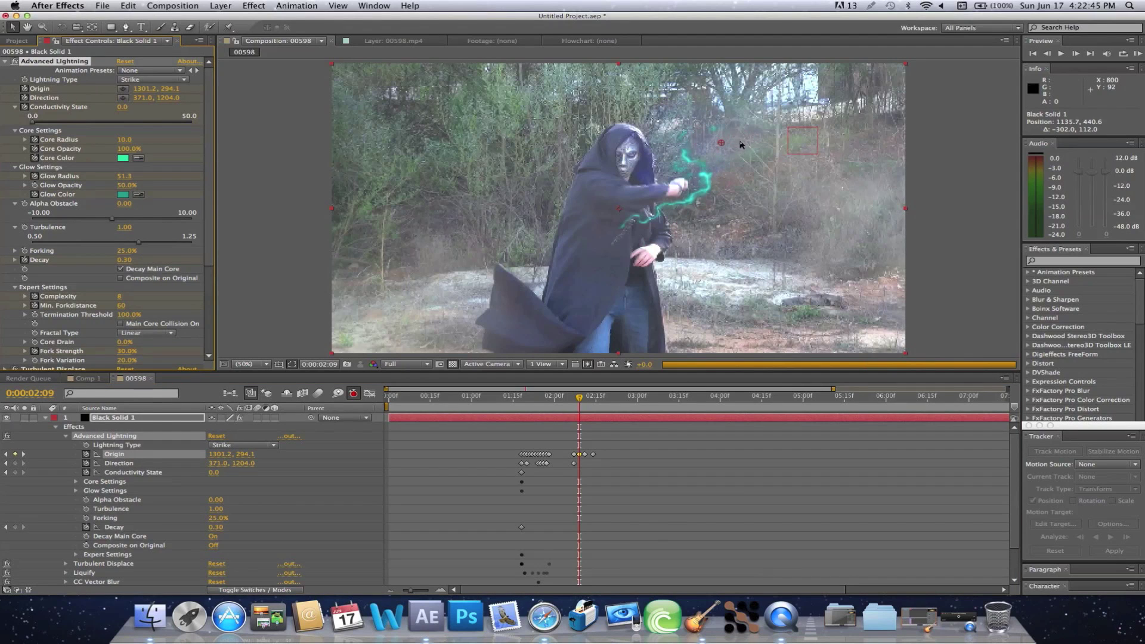
drag(723, 142, 687, 175)
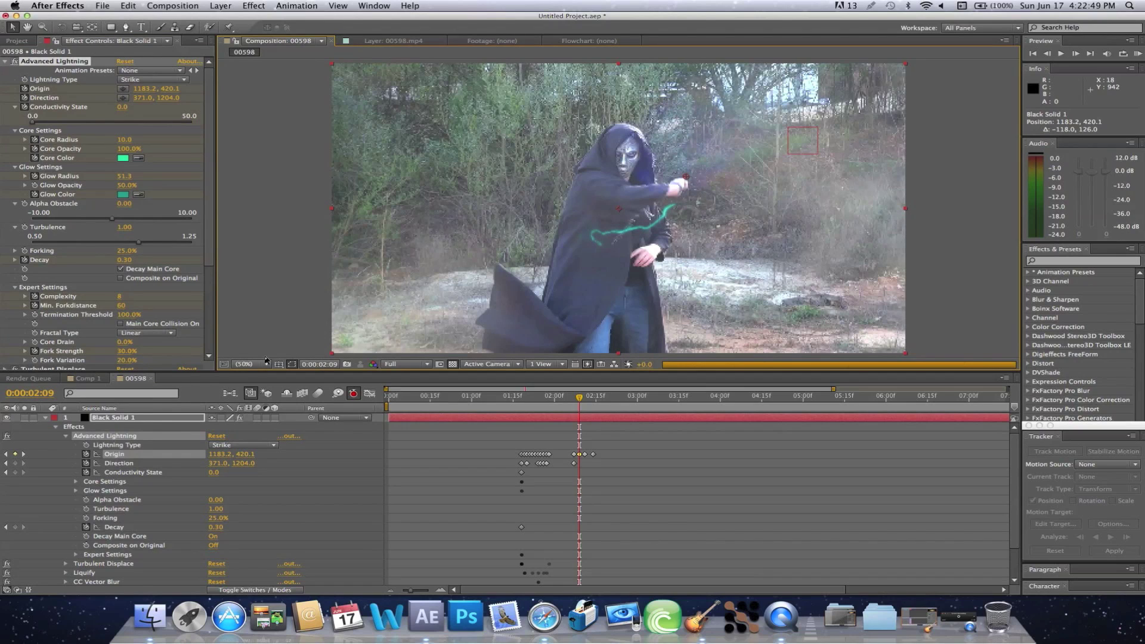
- At 0:00:02:09, place the lightning's Direction just below the wand hand at about 1211.0, 500.0 and raise its Origin to 1183.2, 404.1
click(247, 364)
click(251, 431)
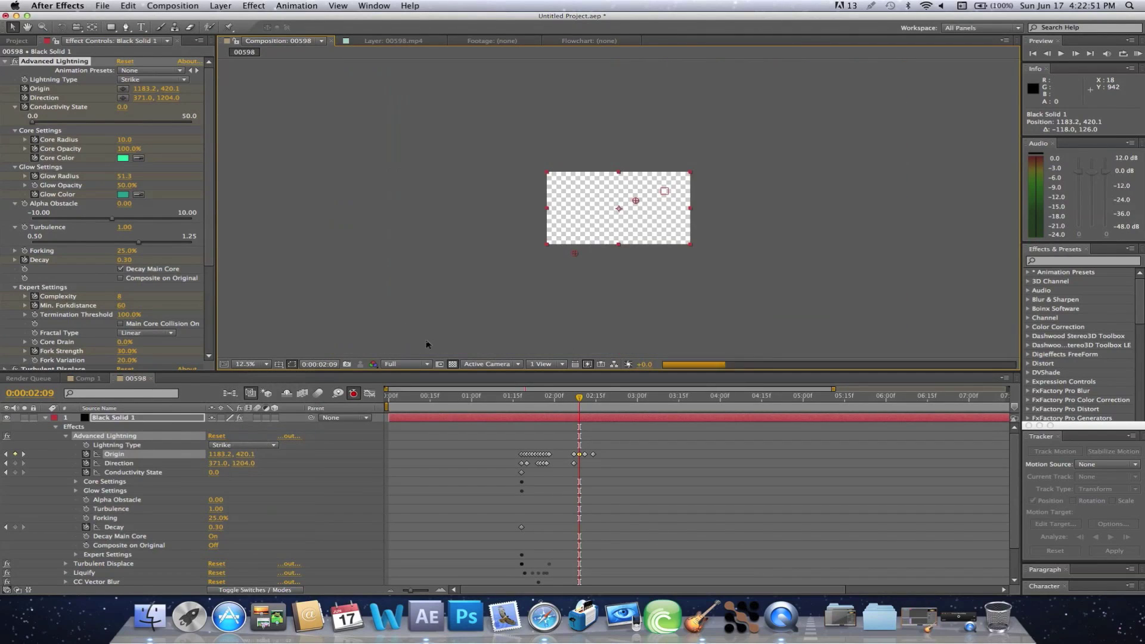
drag(575, 253, 637, 207)
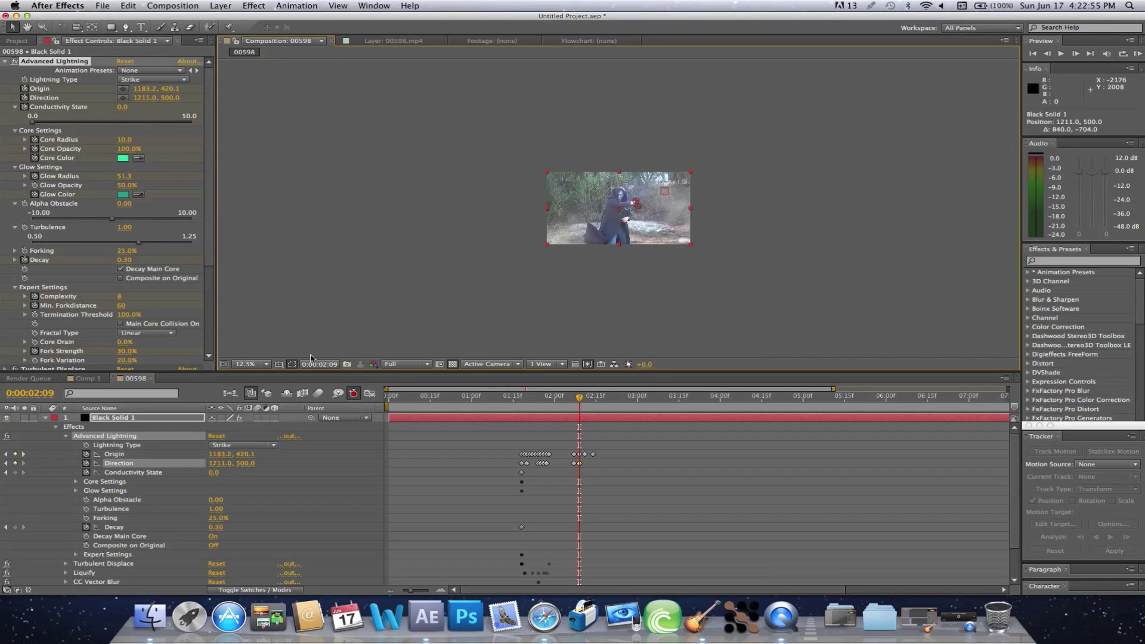
click(247, 363)
click(250, 385)
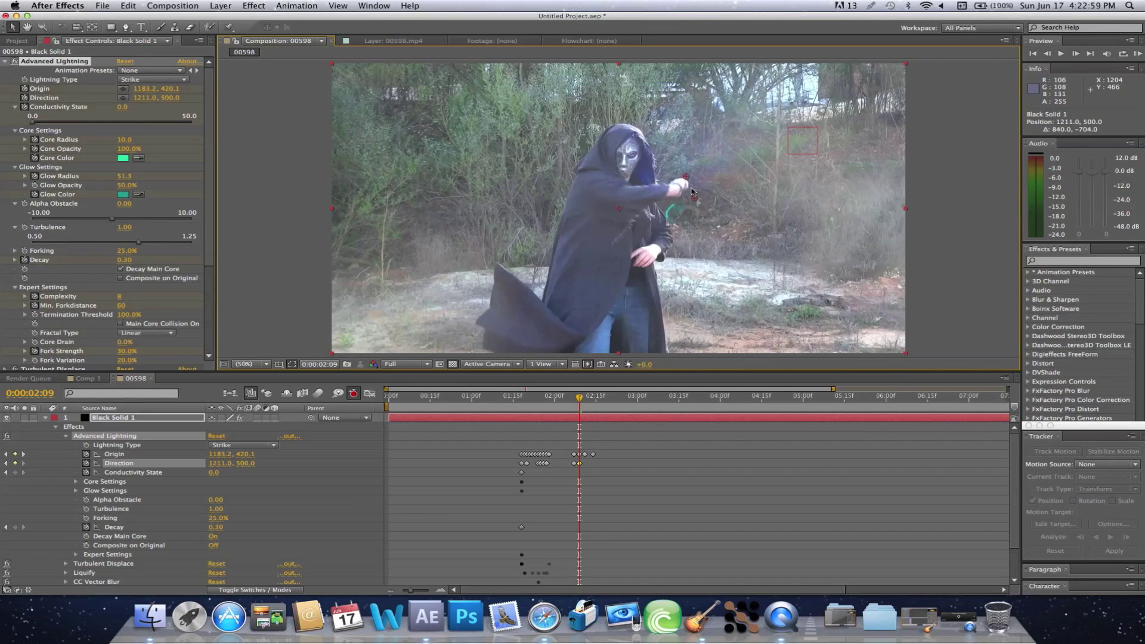
drag(689, 178, 688, 174)
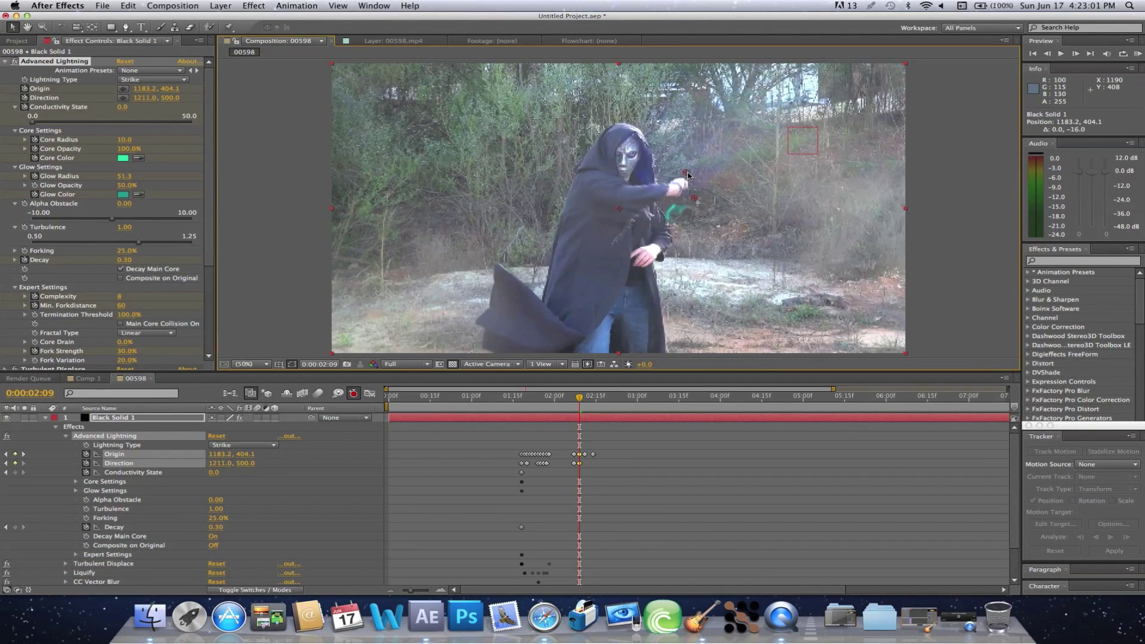
- At 0:00:02:10, place the lightning's Origin on the wand tip at about 1225.9, 377.8 and its Direction at about 977.0, 712.0
drag(579, 399, 582, 398)
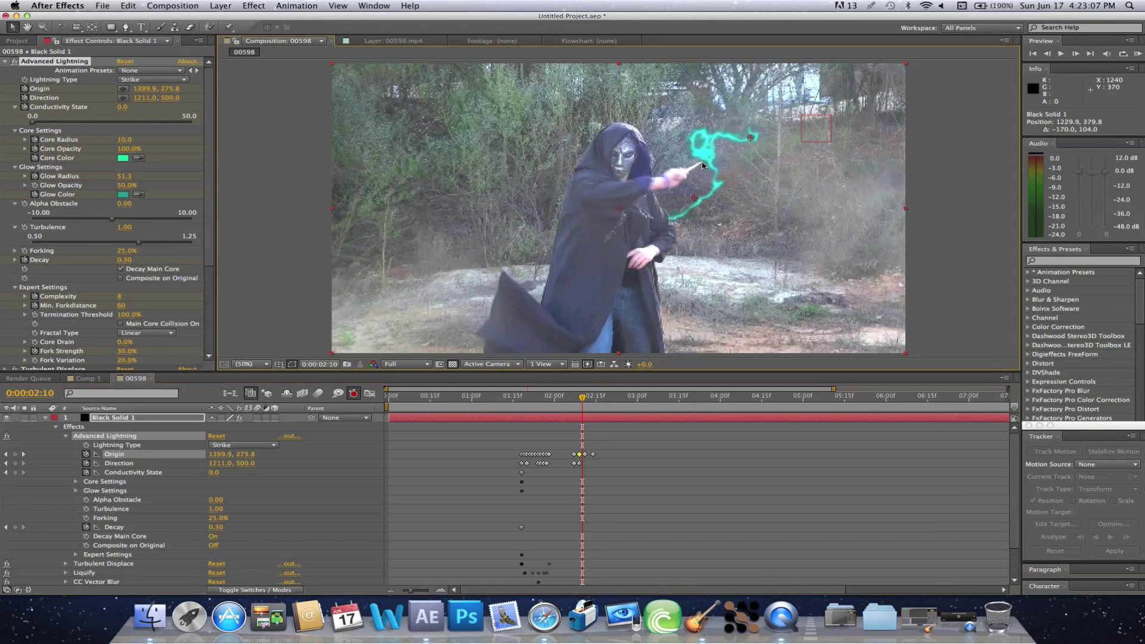
drag(701, 166, 701, 165)
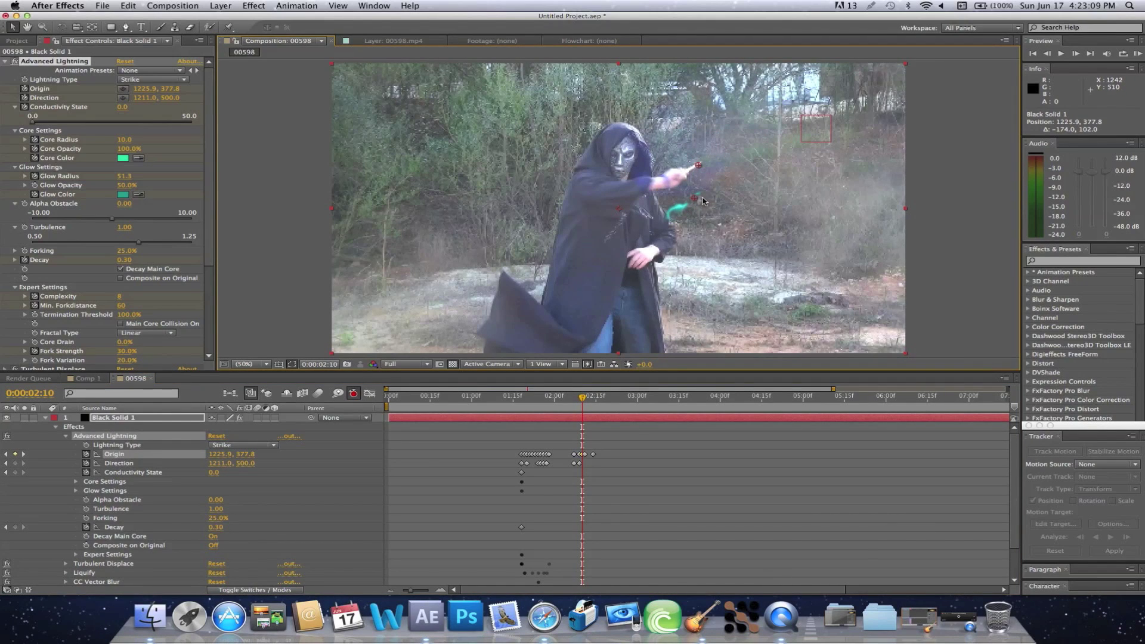
drag(695, 199, 626, 255)
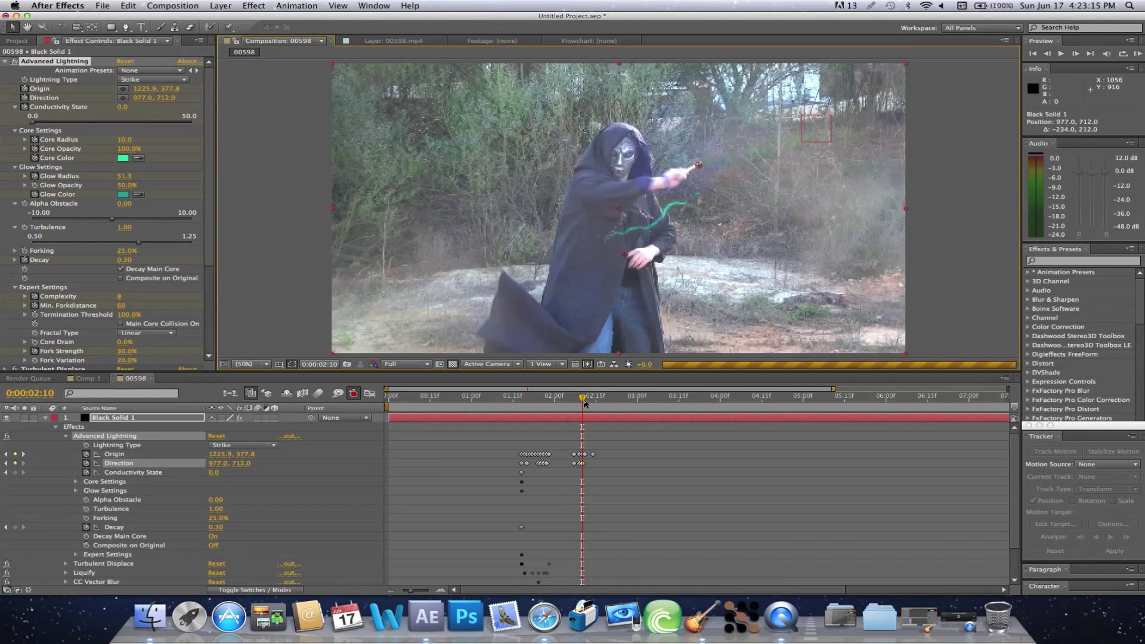
- At 0:00:02:12, place the lightning's Origin on the outstretched hand at about 837.3, 453.1 and its Direction at about 207.0, 766.0
drag(583, 397, 589, 401)
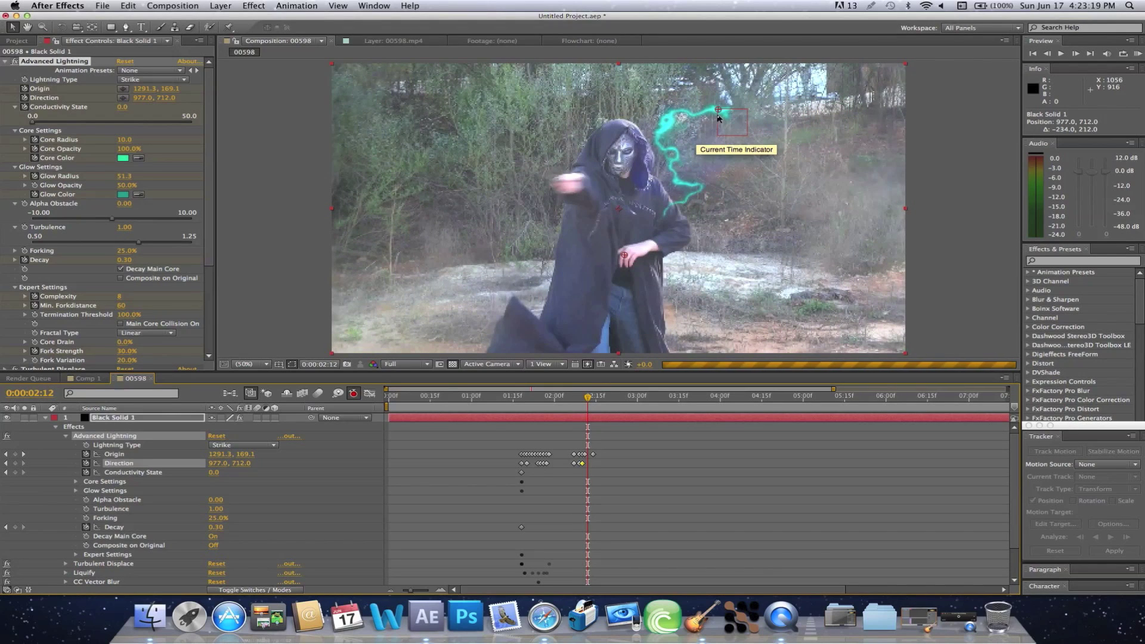
click(585, 170)
drag(619, 207, 517, 217)
click(129, 6)
click(146, 19)
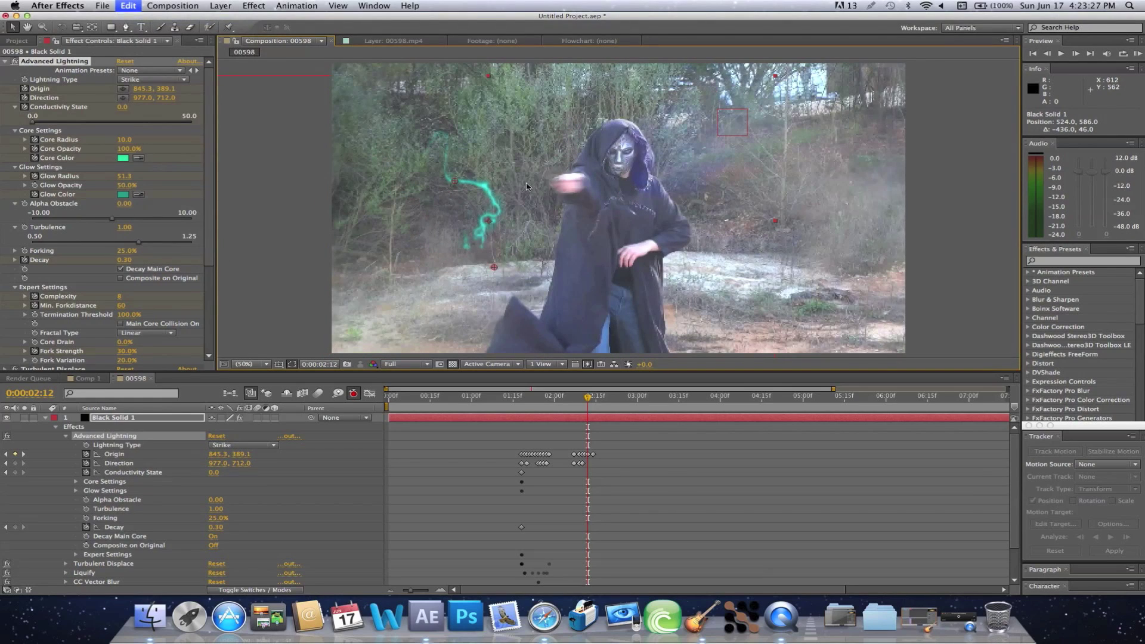
drag(624, 260, 383, 278)
drag(583, 179, 581, 187)
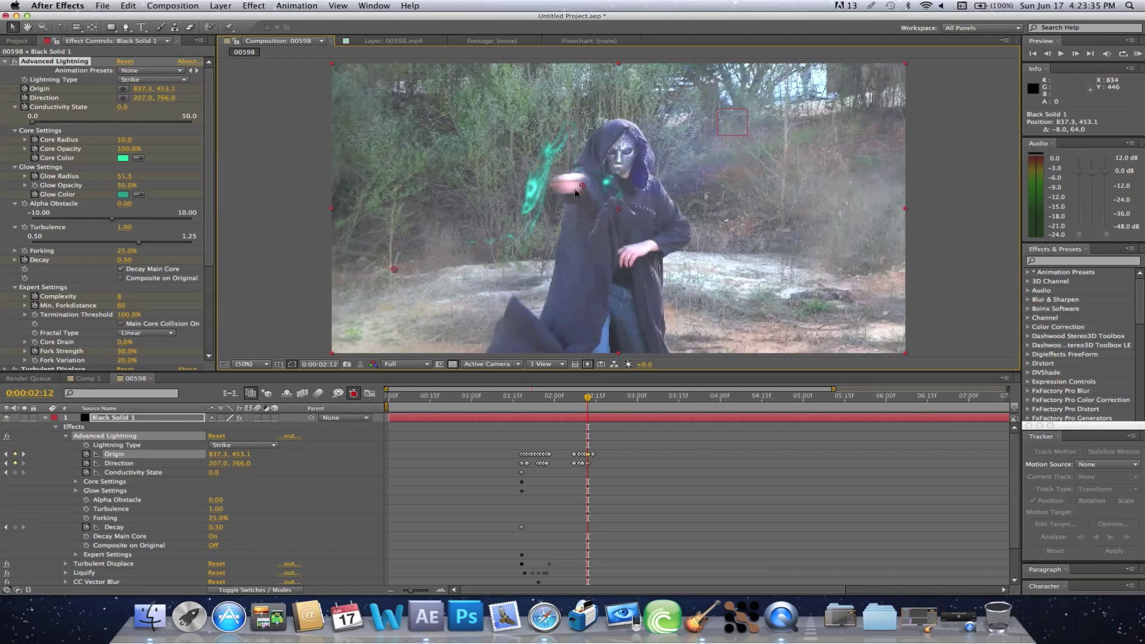
- At 0:00:02:15, move the lightning's Origin and Direction outside the frame to about -277.3, 334.1 and -321.0, 812.0
click(597, 398)
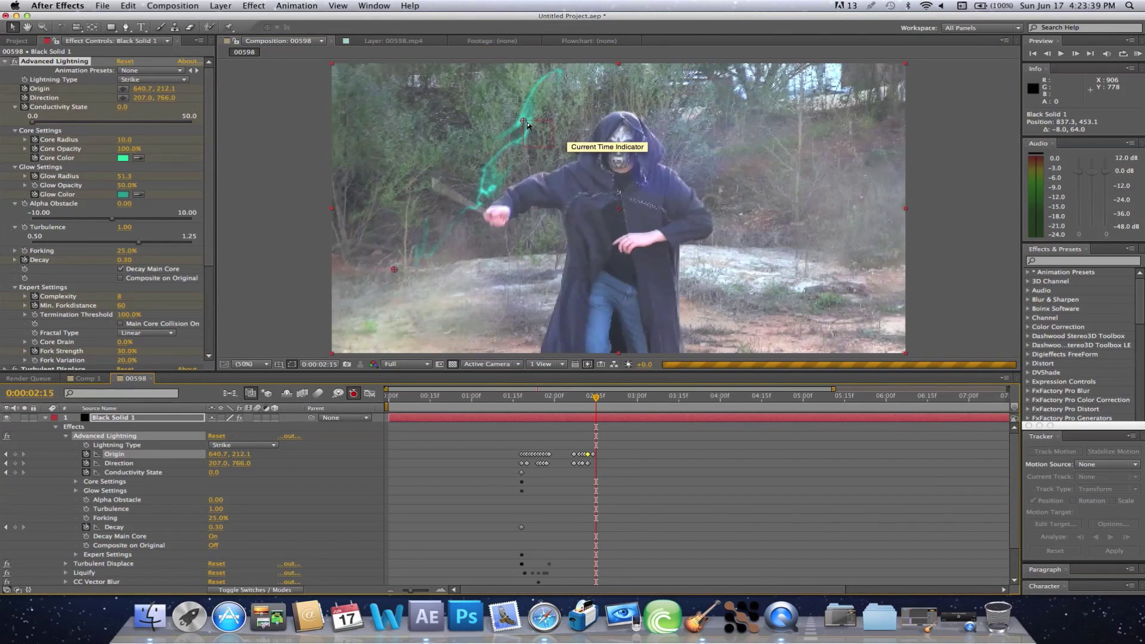
drag(524, 122, 250, 156)
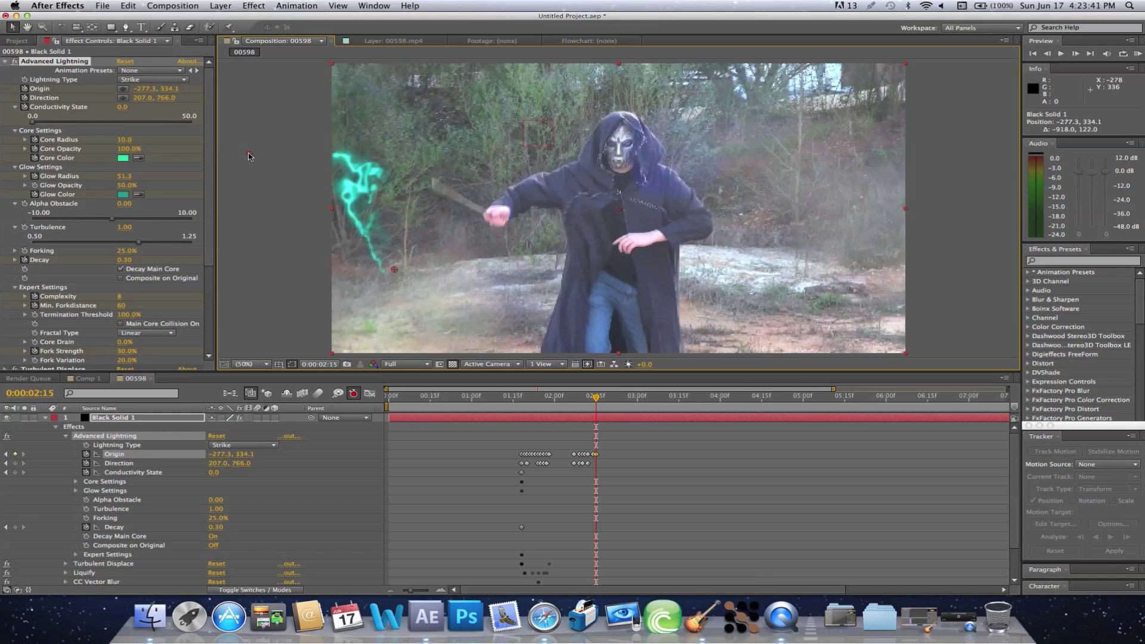
drag(396, 274, 393, 273)
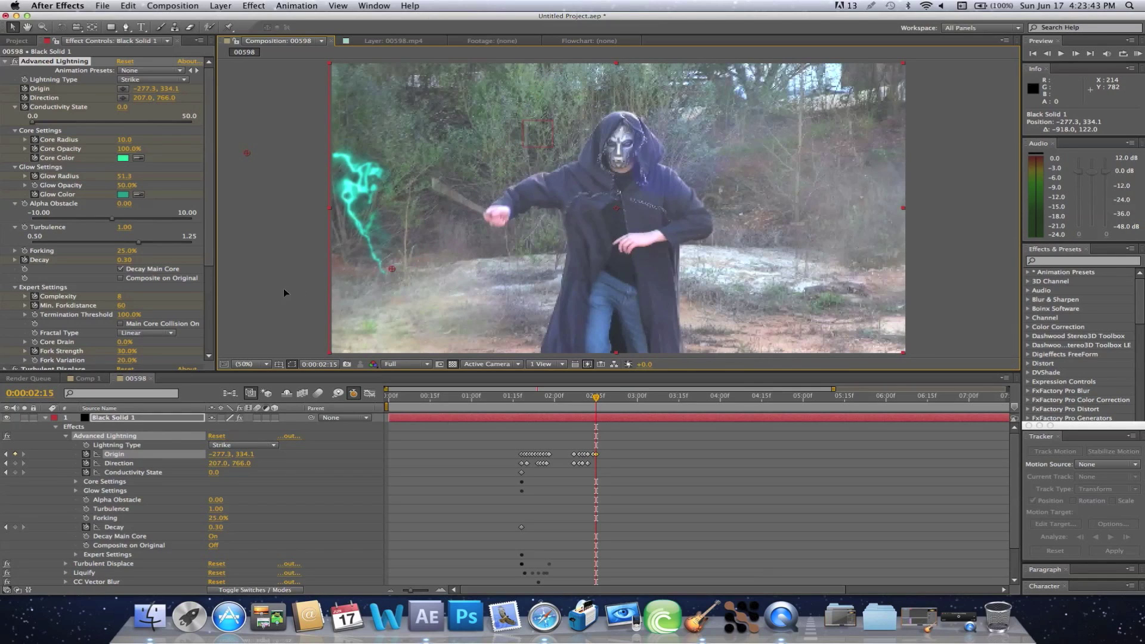
click(129, 6)
click(143, 19)
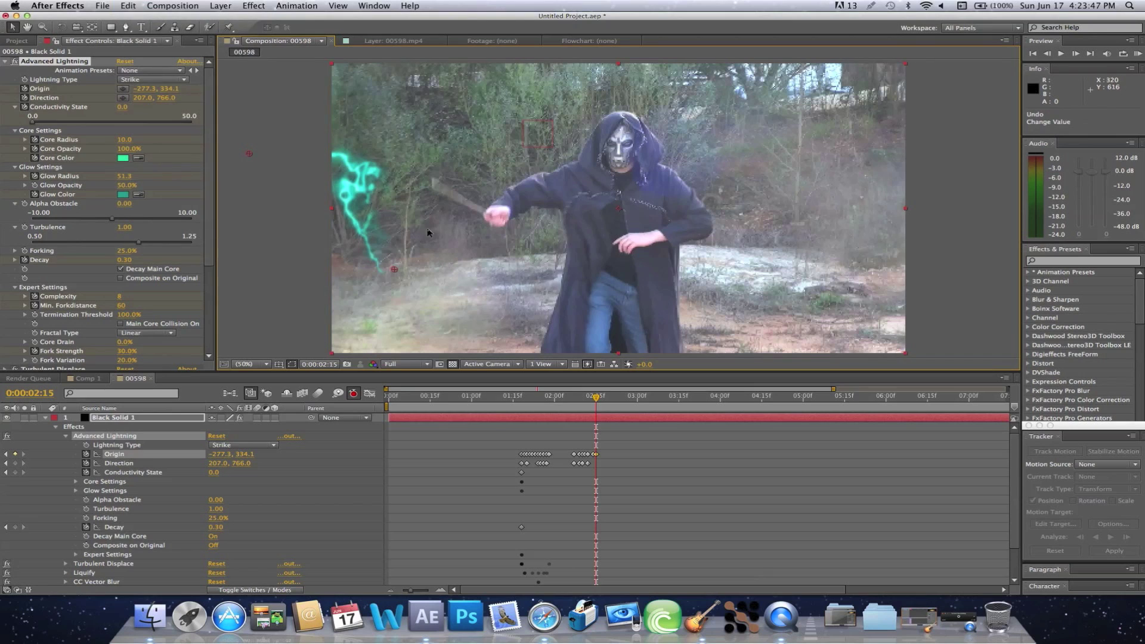
drag(395, 269, 238, 281)
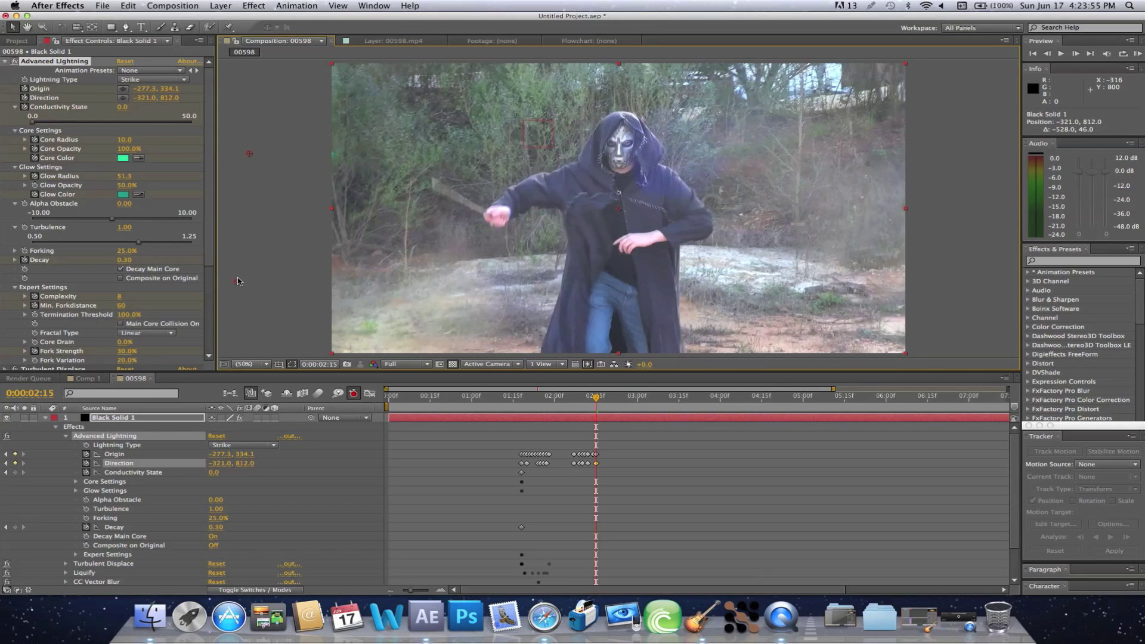
- Scrub the composition from the start of the lightning keyframes to 0:00:02:01 to review the animated spell
click(527, 400)
drag(528, 403, 558, 407)
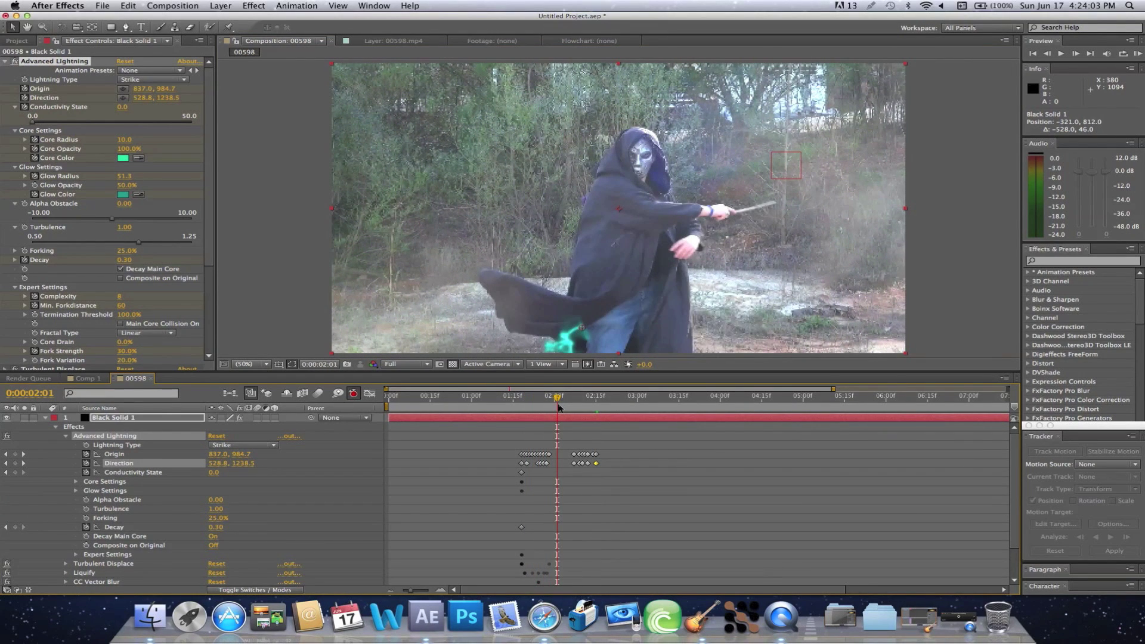